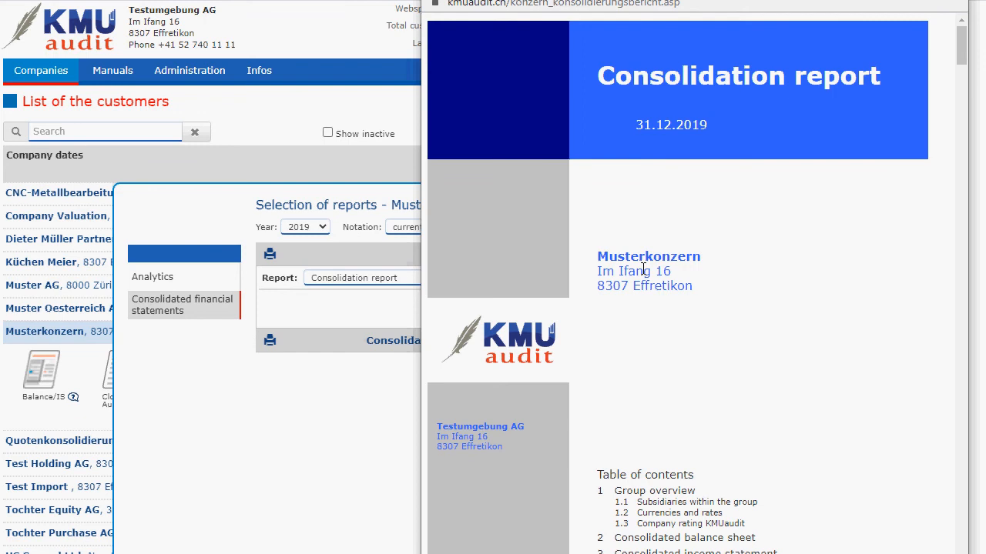
# Look through Musterkonzern's consolidation report, from the subsidiaries, currency rates and company rating to the consolidated balance sheet.
pyautogui.scroll(-1, 643, 268)
pyautogui.scroll(-8, 643, 268)
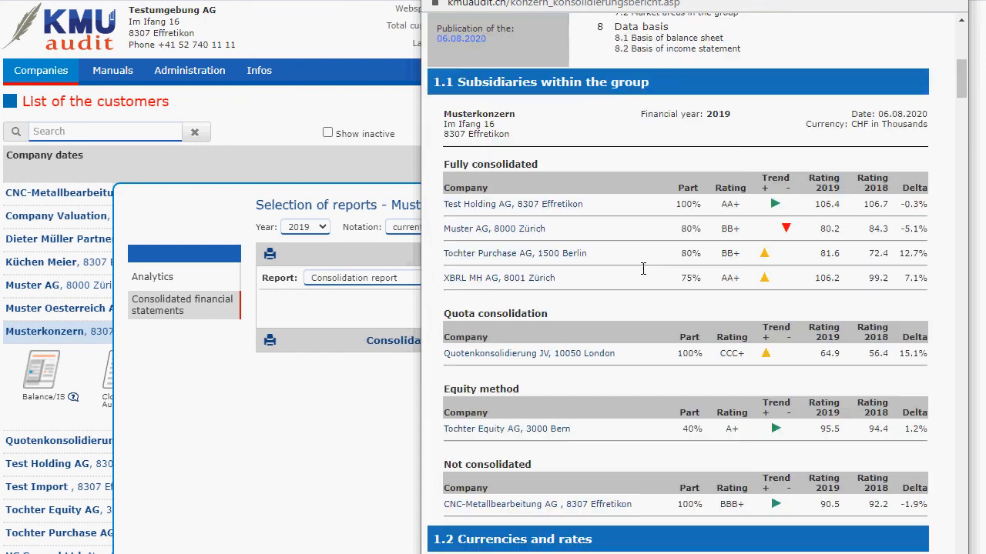
pyautogui.scroll(-8, 643, 268)
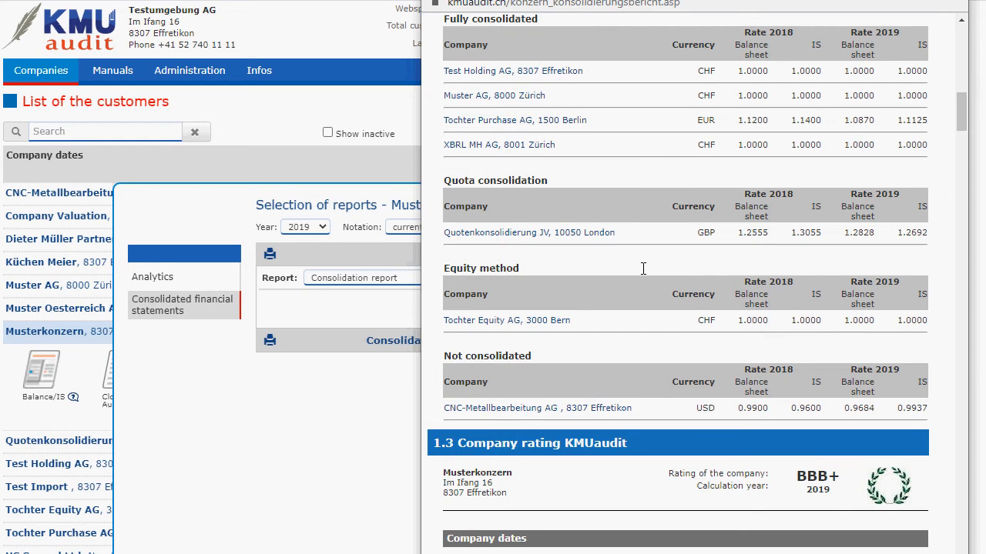
pyautogui.scroll(-8, 643, 269)
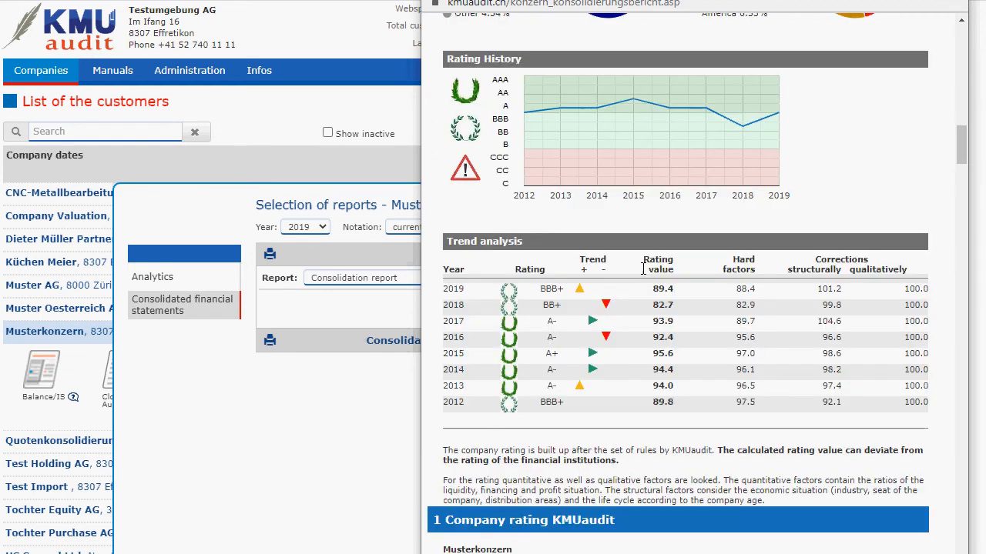
pyautogui.scroll(-8, 642, 269)
pyautogui.scroll(-10, 643, 268)
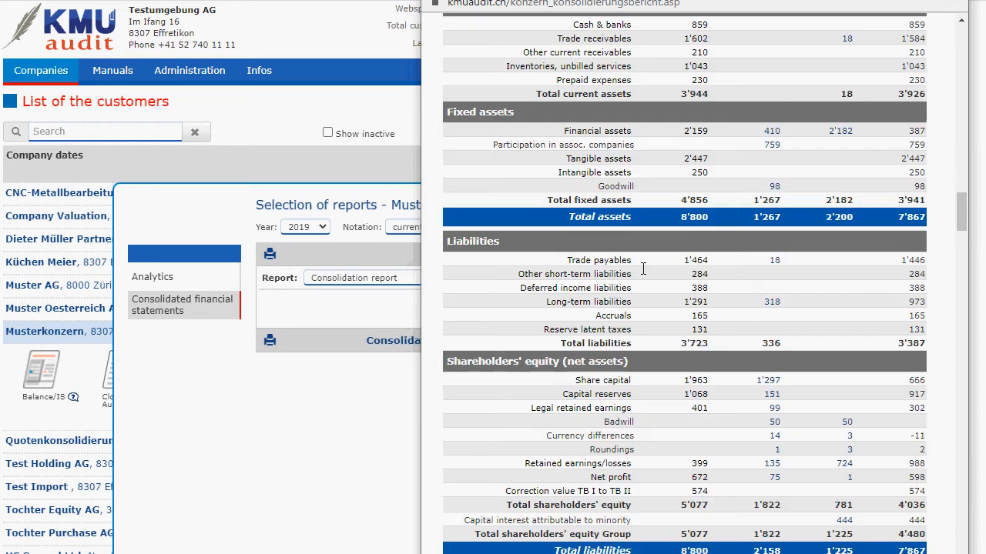
pyautogui.scroll(-8, 643, 269)
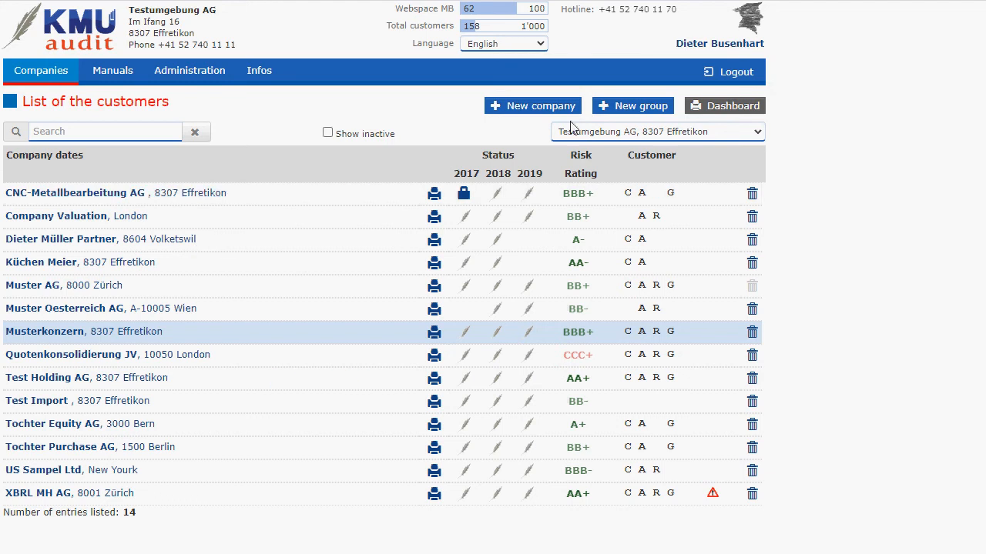
# Start a new group entry named New Group AG with United States as country and USD as currency.
pyautogui.click(622, 109)
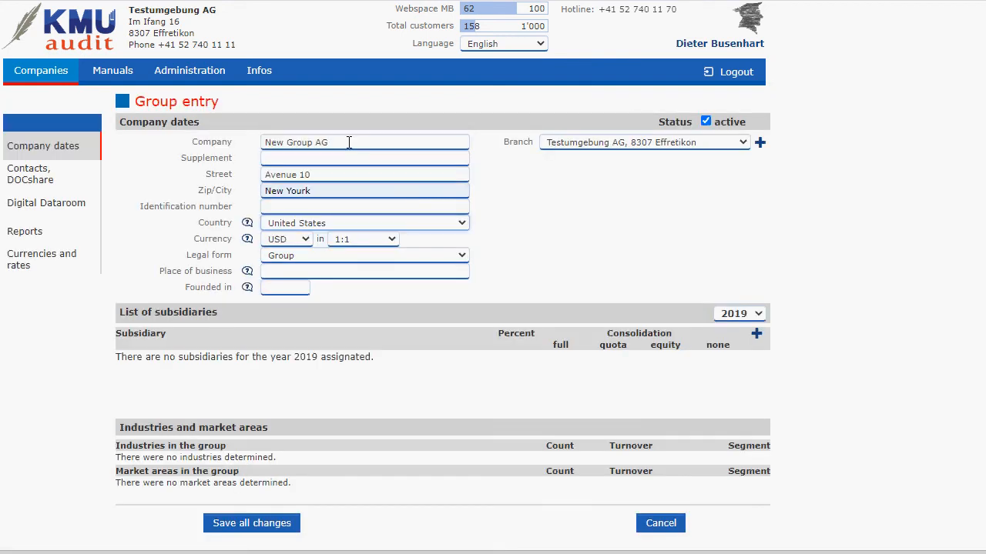
pyautogui.click(346, 225)
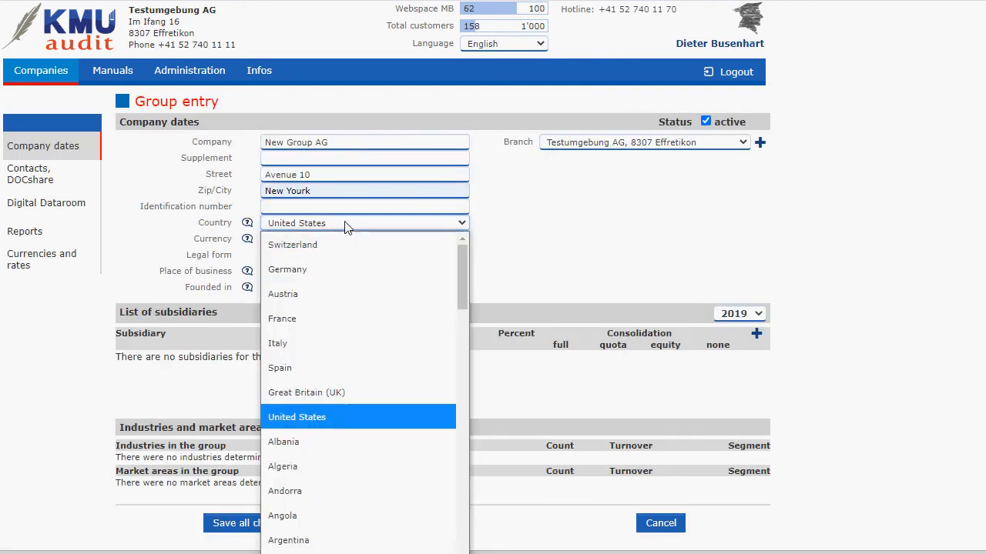
pyautogui.click(300, 394)
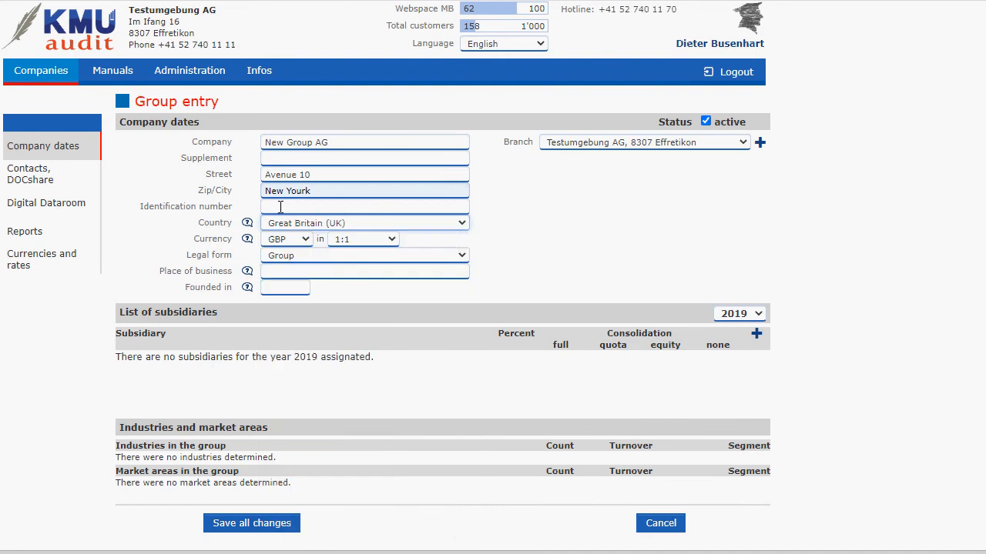
pyautogui.click(308, 229)
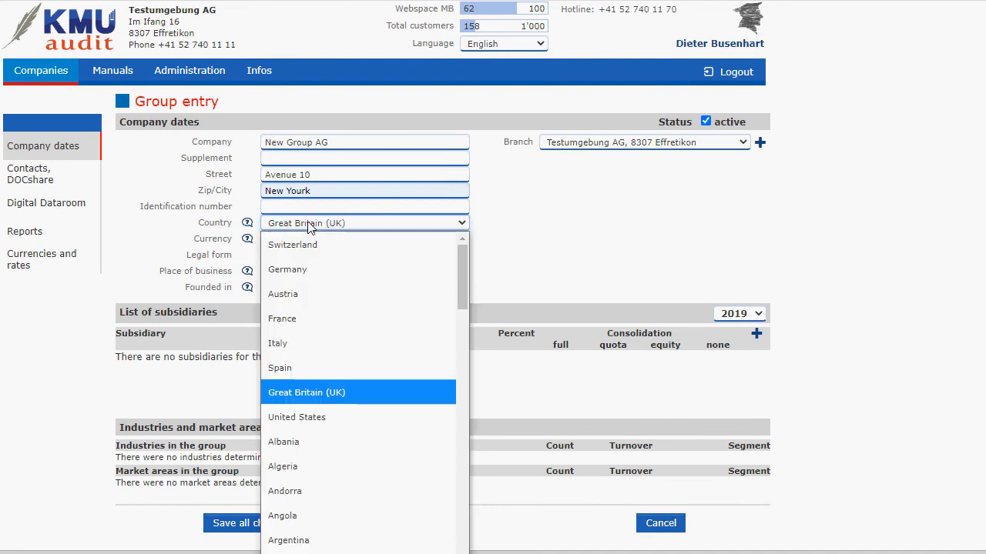
pyautogui.click(312, 417)
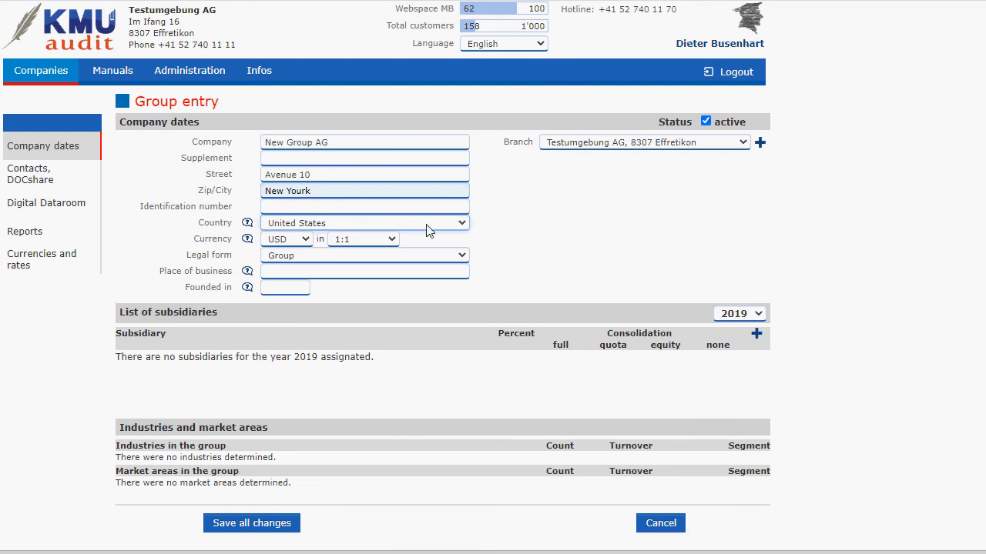
pyautogui.click(306, 240)
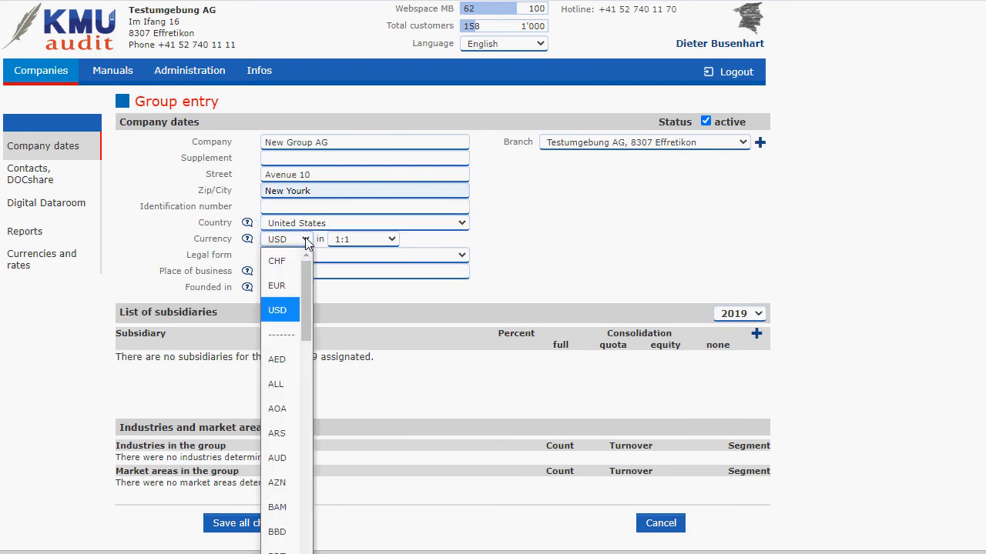
pyautogui.click(306, 240)
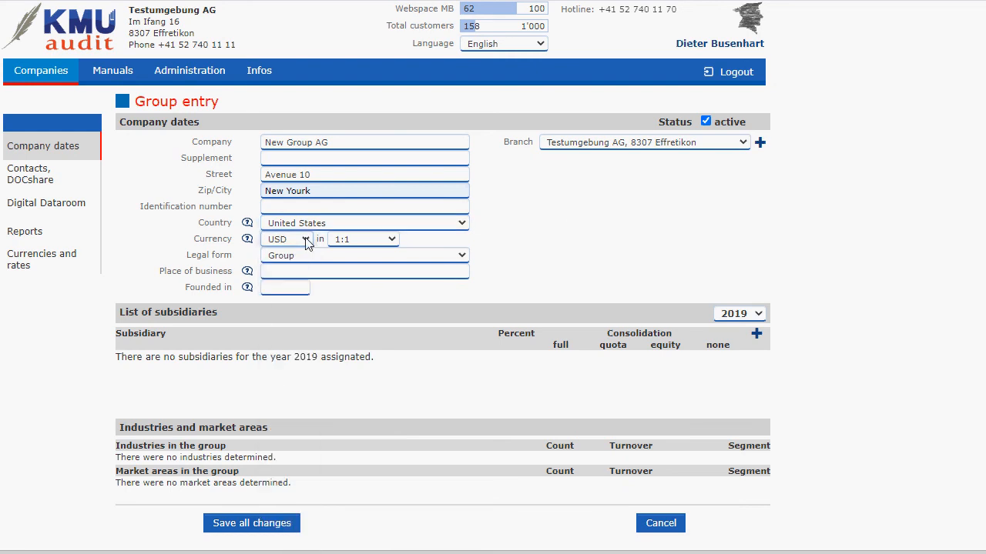
# Switch the new group's list of subsidiaries to 2015 and assign Muster AG as a subsidiary.
pyautogui.click(758, 316)
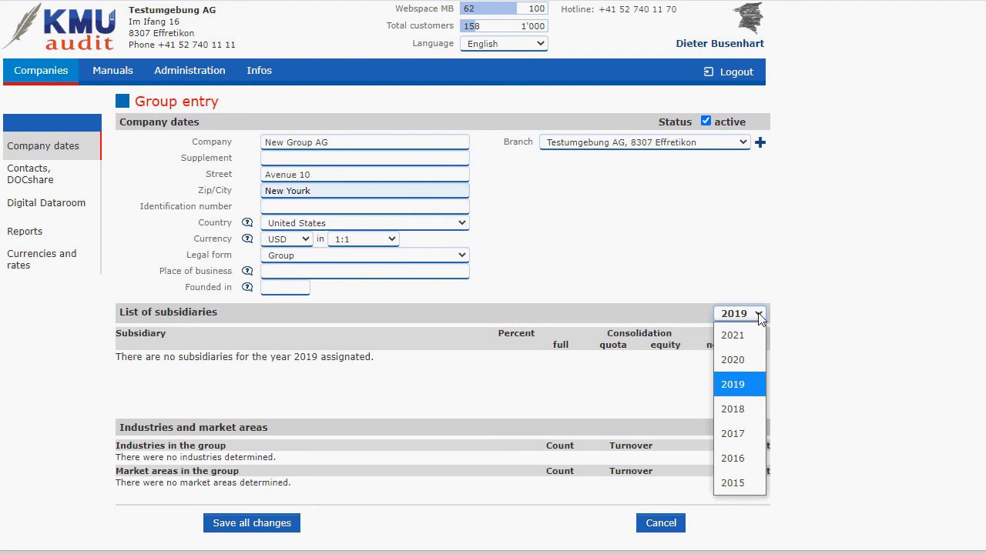
pyautogui.click(732, 484)
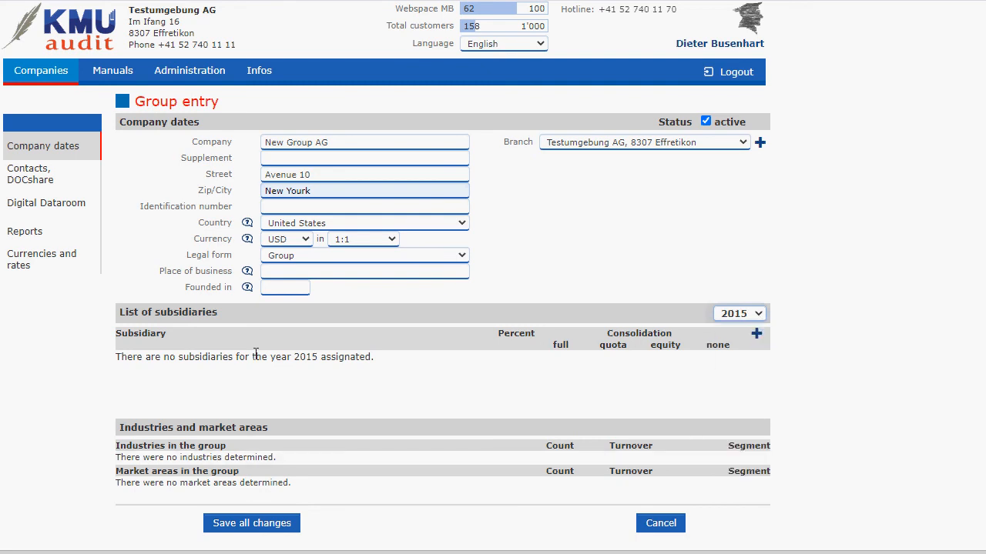
pyautogui.click(756, 334)
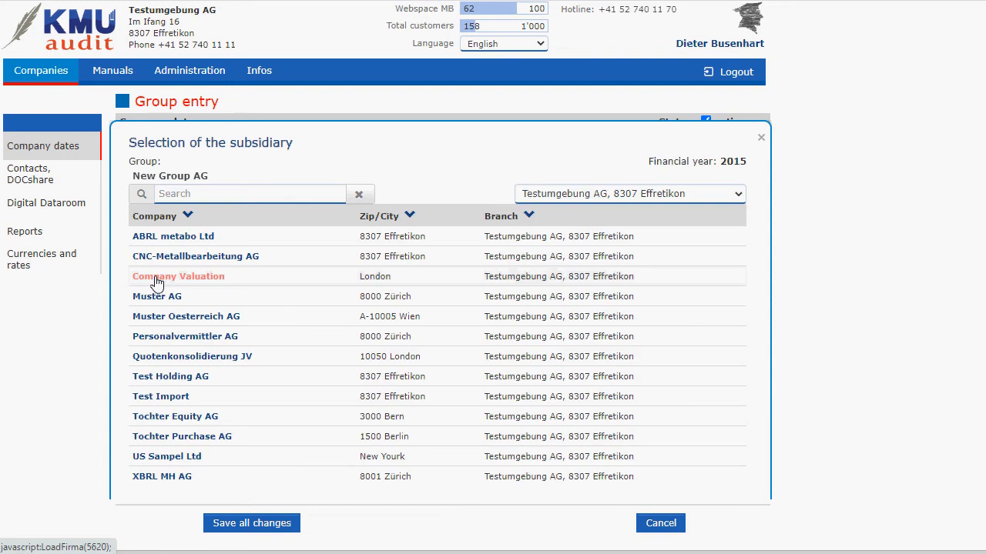
pyautogui.click(157, 298)
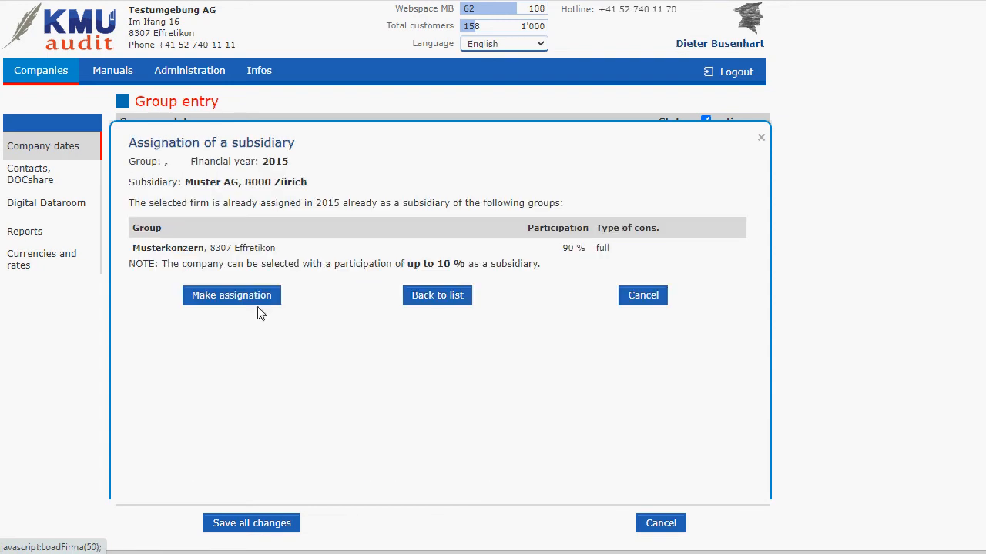
pyautogui.click(206, 299)
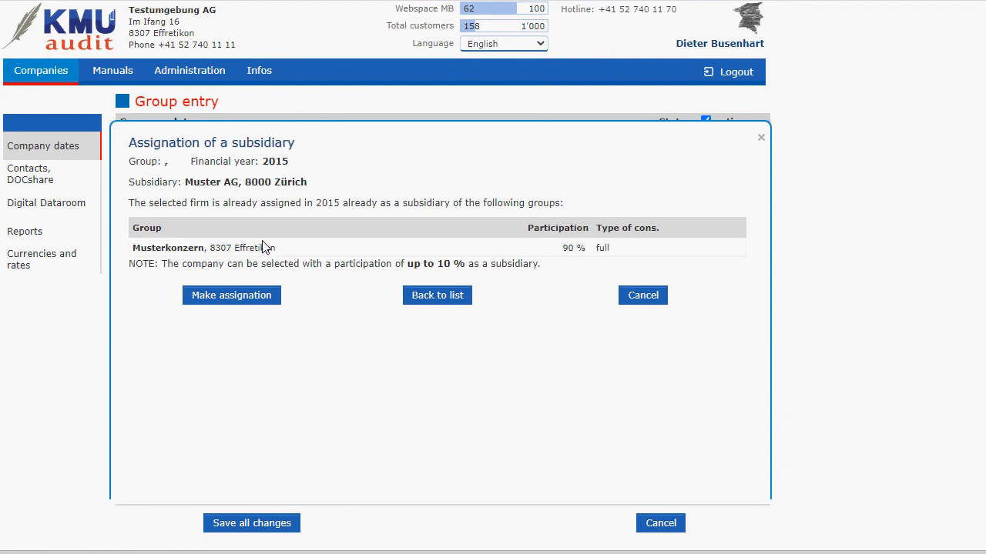
pyautogui.click(253, 299)
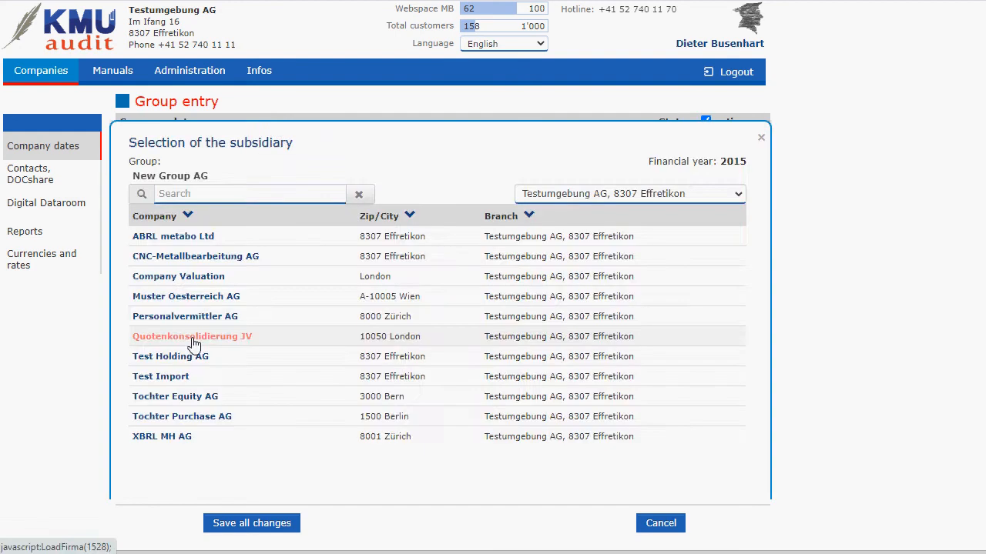
# Assign Quotenkonsolidierung JV and Muster Oesterreich AG as further subsidiaries of the group for 2015.
pyautogui.click(193, 339)
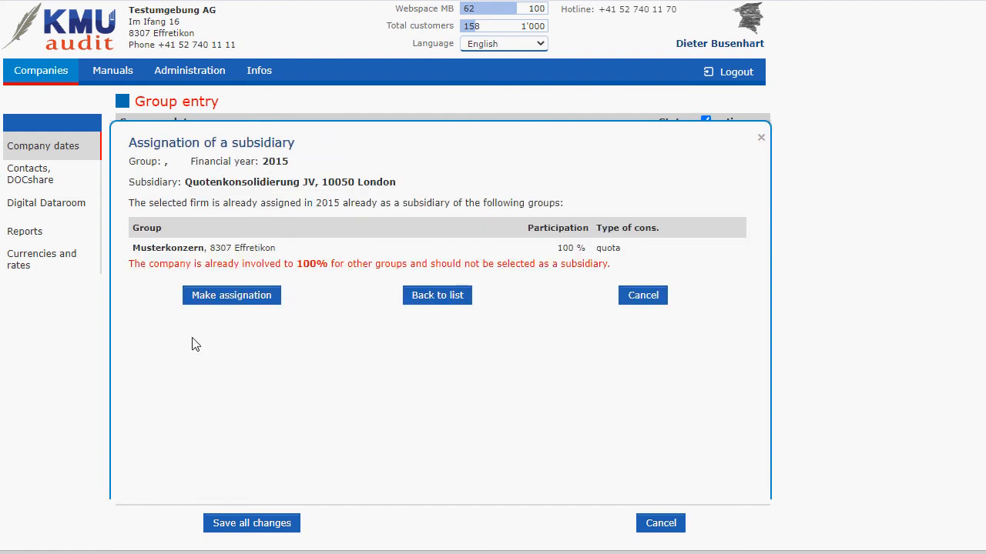
pyautogui.click(215, 302)
pyautogui.click(744, 336)
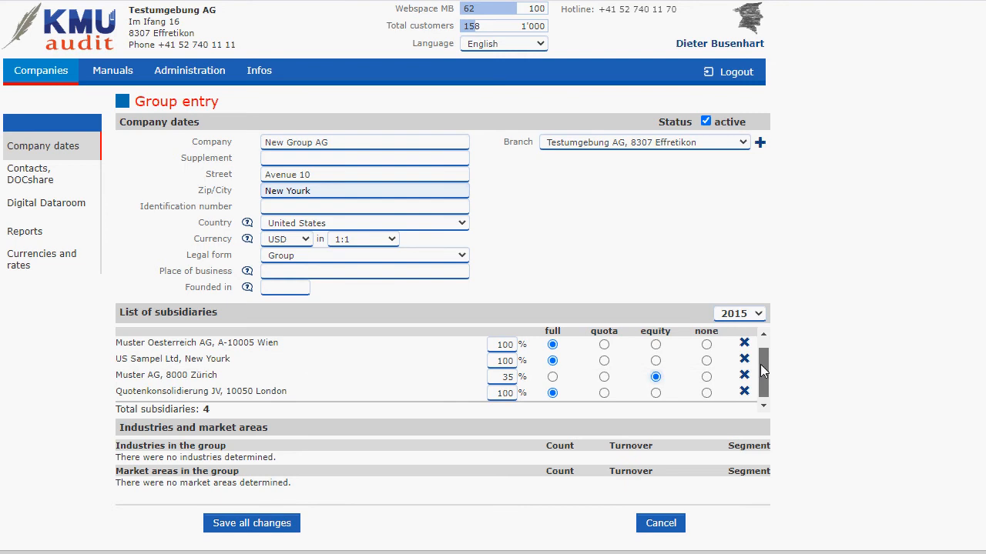
pyautogui.moveTo(760, 343); pyautogui.dragTo(760, 335)
pyautogui.moveTo(760, 373)
pyautogui.mouseDown()
pyautogui.moveTo(761, 383)
pyautogui.moveTo(773, 368)
pyautogui.mouseUp()
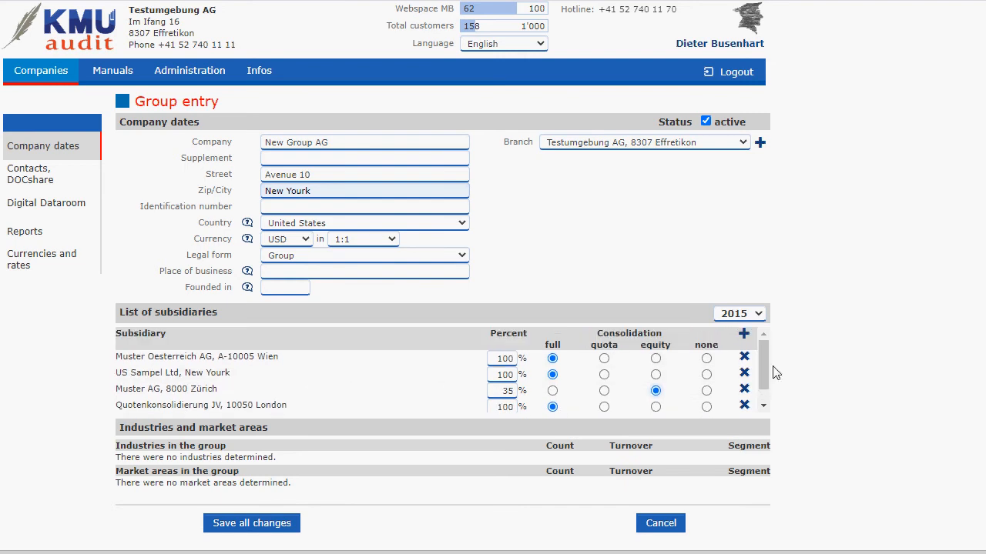
# Set the 2015 consolidation type to full for Muster Oesterreich AG and to quota for Quotenkonsolidierung JV.
pyautogui.click(707, 359)
pyautogui.click(552, 359)
pyautogui.click(603, 407)
# Enter 2000 as the group's founding year and save the group entry.
pyautogui.click(265, 525)
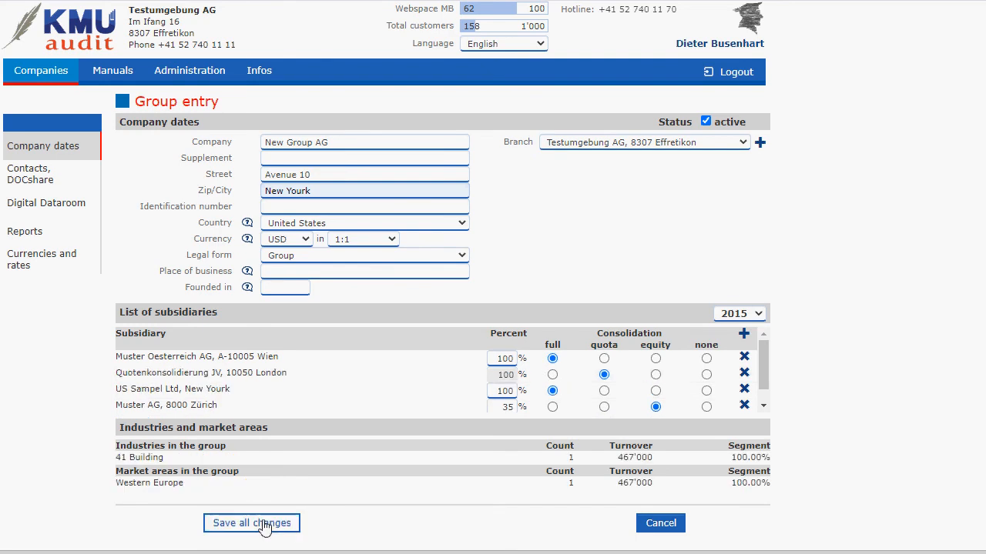
pyautogui.click(264, 524)
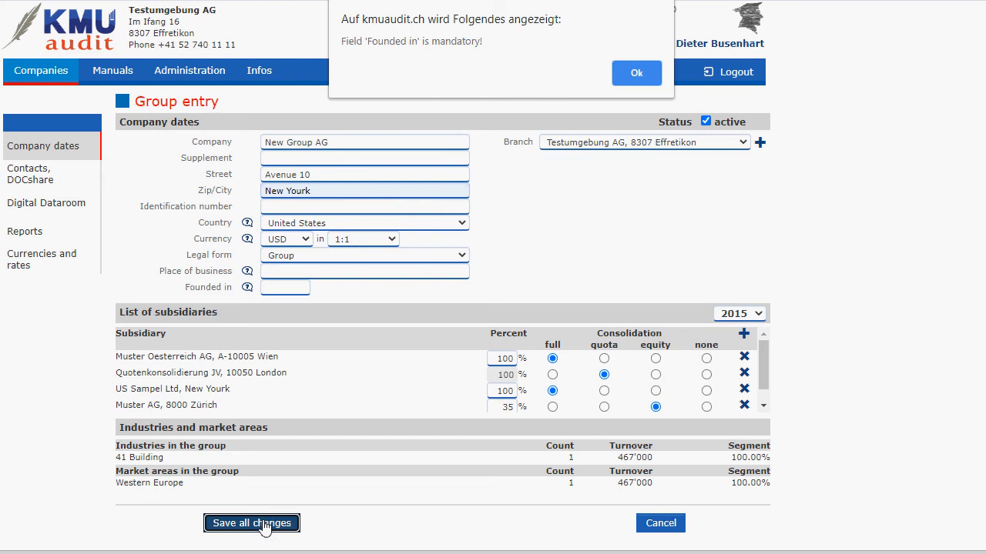
pyautogui.click(632, 74)
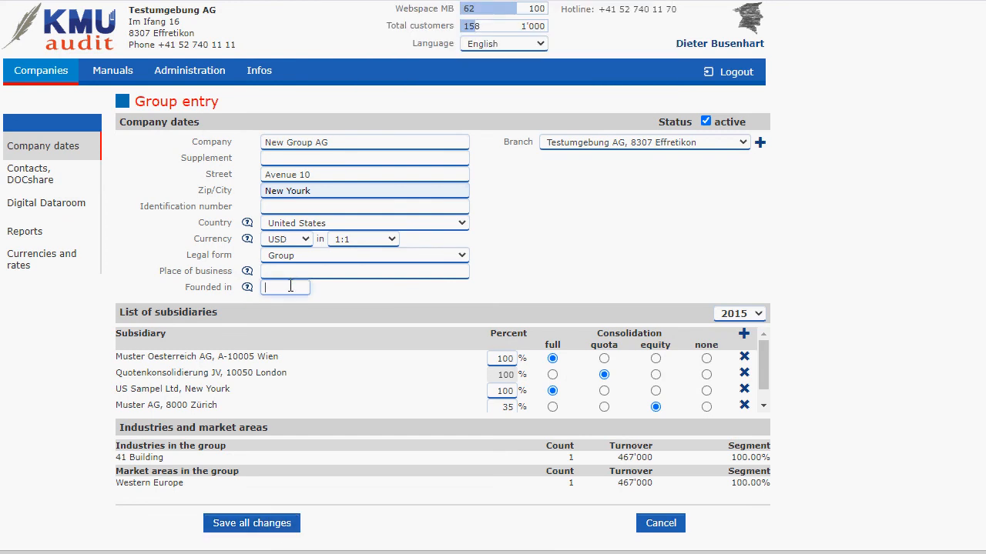
pyautogui.write('2000')
pyautogui.click(274, 522)
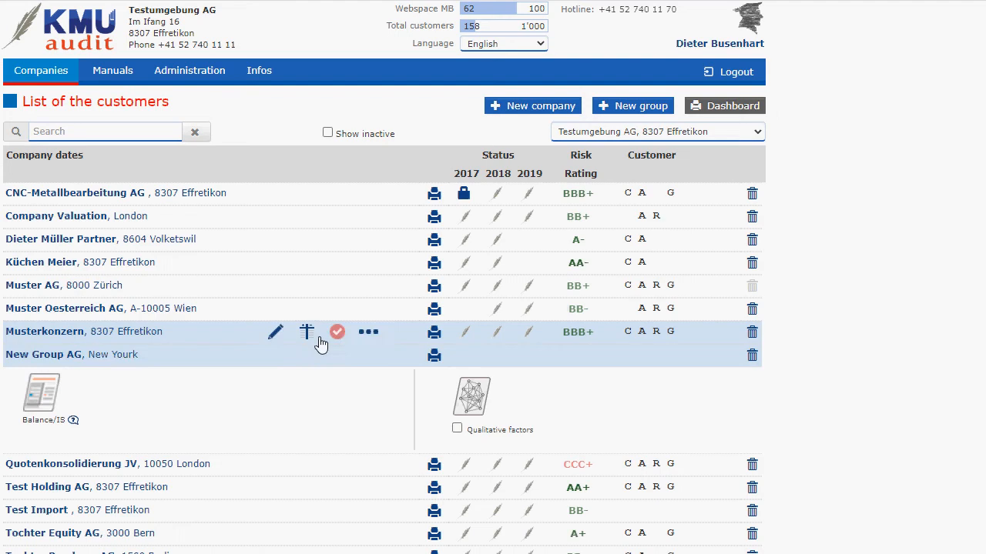
# Reopen New Group AG and load the 2015 subsidiary assignments into 2016.
pyautogui.click(122, 362)
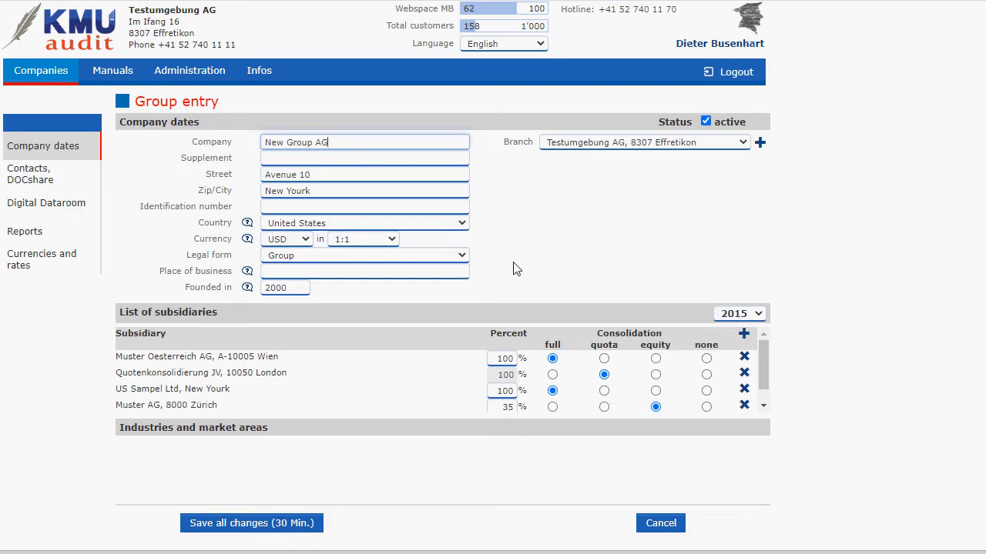
pyautogui.click(757, 315)
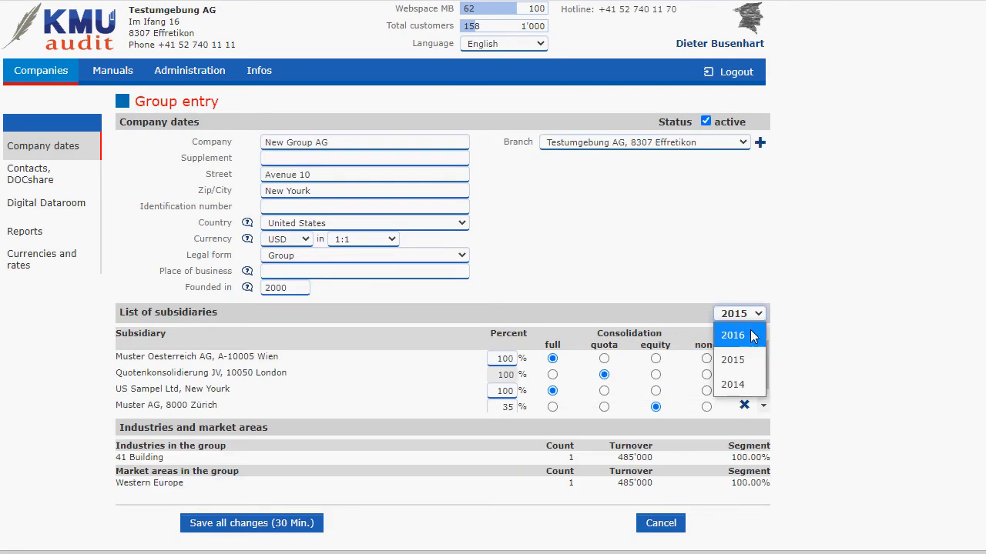
pyautogui.click(746, 336)
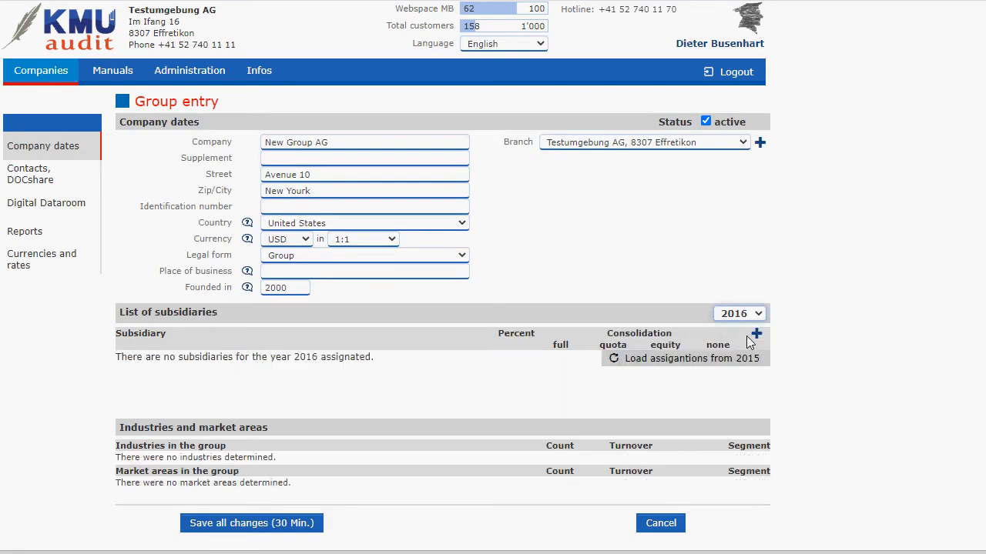
pyautogui.click(672, 360)
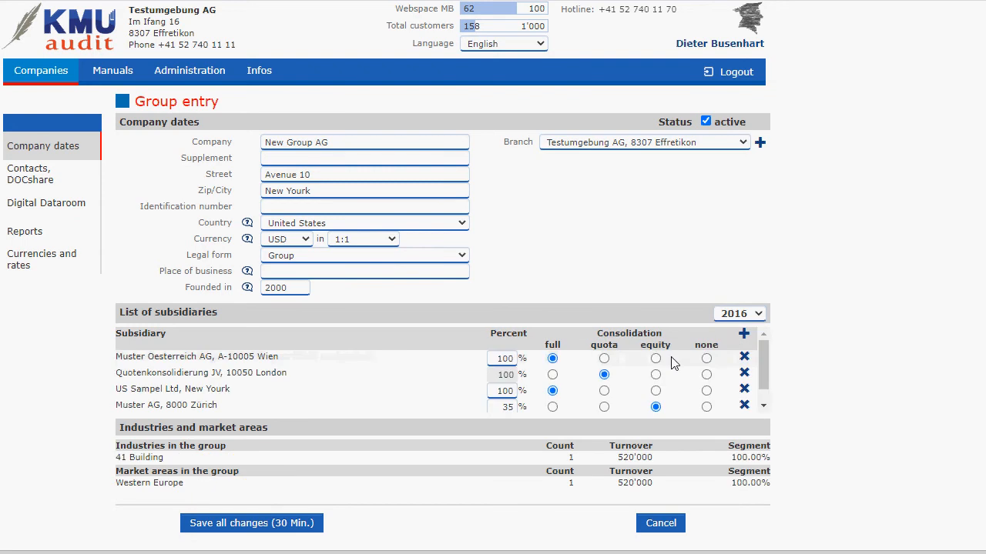
# For 2016, set Muster AG to 40 % with quota consolidation and Muster Oesterreich AG to 80 %.
pyautogui.doubleClick(505, 406)
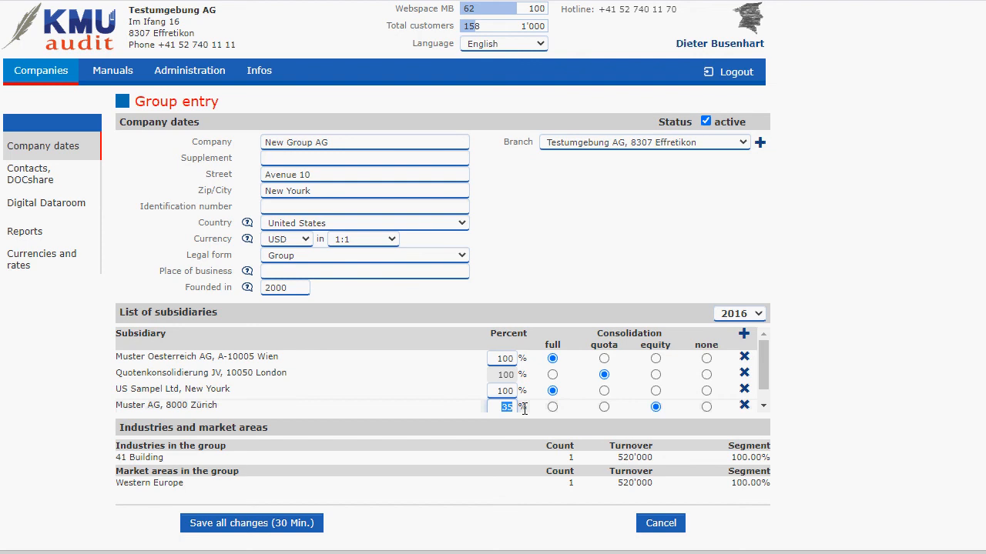
pyautogui.write('40')
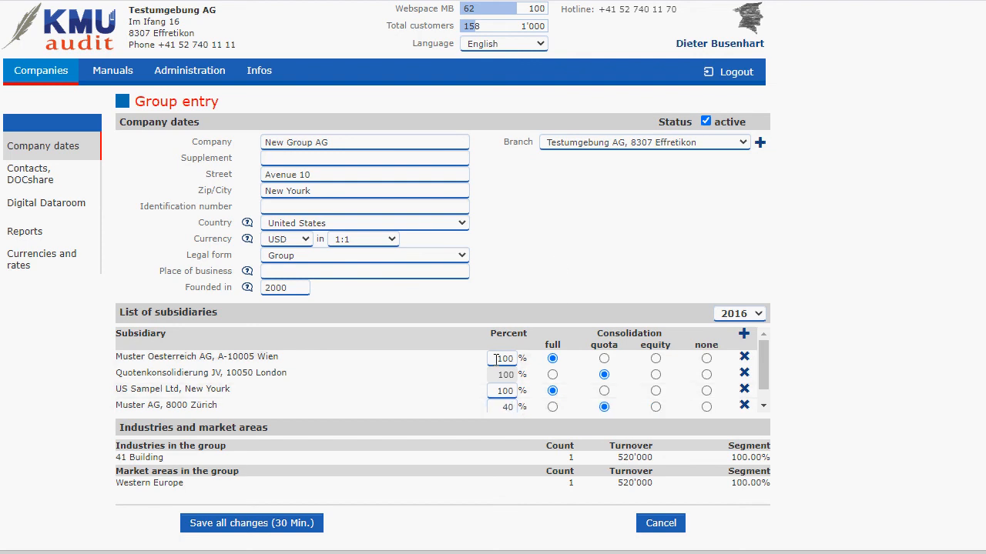
pyautogui.moveTo(495, 358); pyautogui.dragTo(531, 366)
pyautogui.write('80')
pyautogui.click(561, 254)
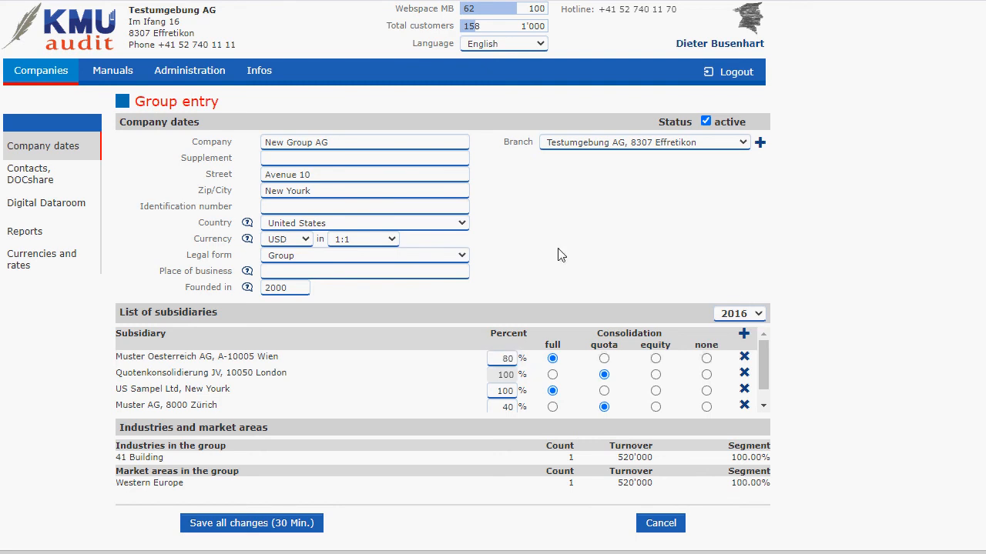
# Switch the list of subsidiaries to 2017 and load the assignments from 2016.
pyautogui.click(758, 315)
pyautogui.click(747, 340)
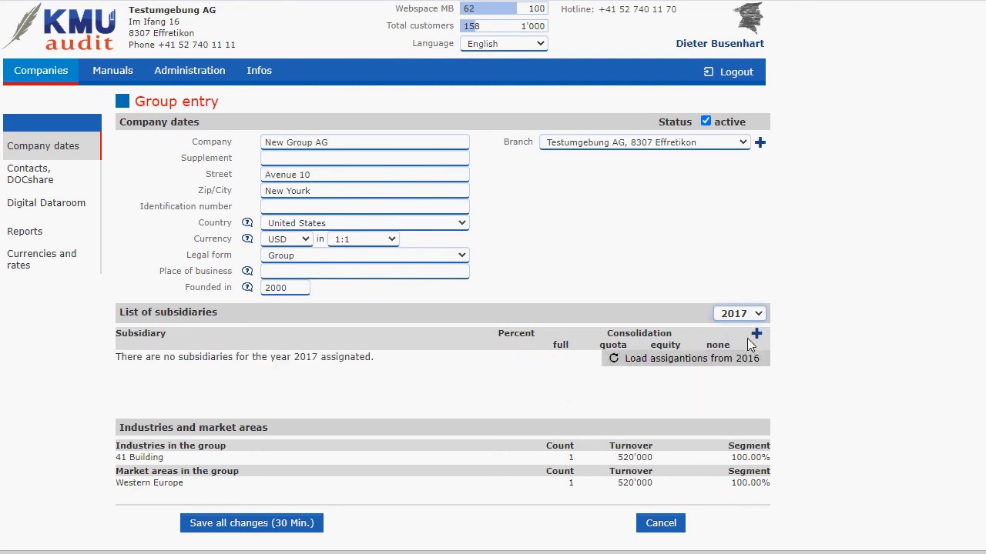
pyautogui.click(726, 361)
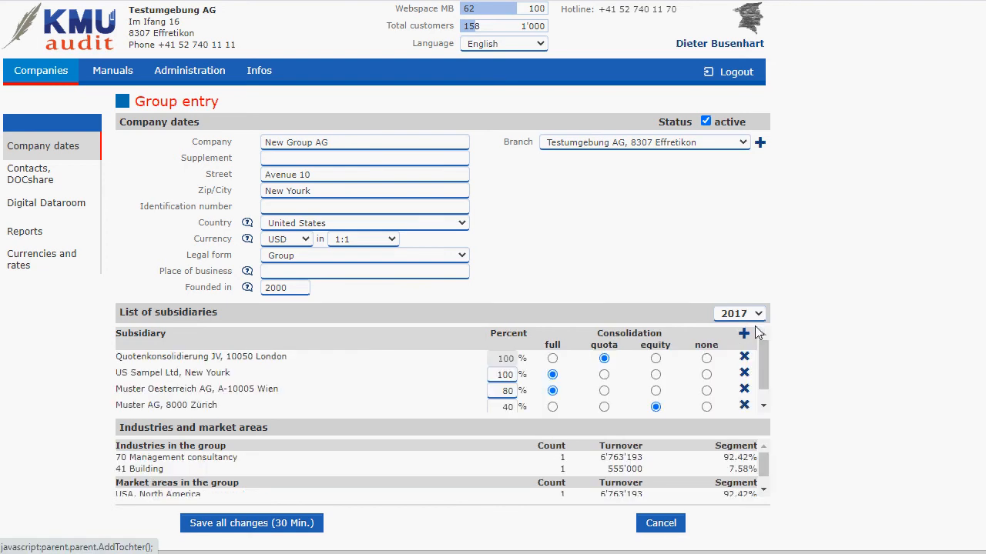
# Switch the list of subsidiaries to 2018 and load the assignments from 2017.
pyautogui.click(756, 315)
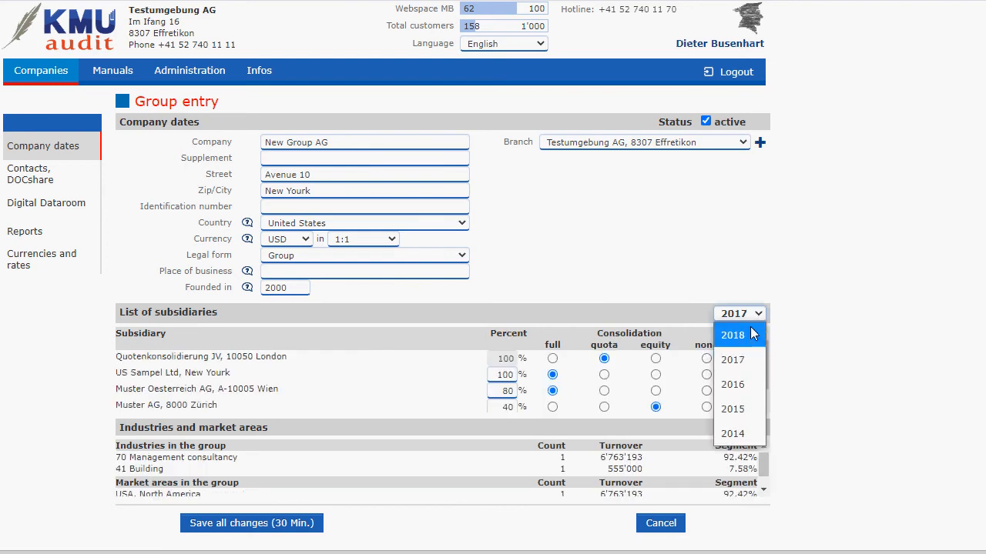
pyautogui.click(752, 335)
pyautogui.click(736, 358)
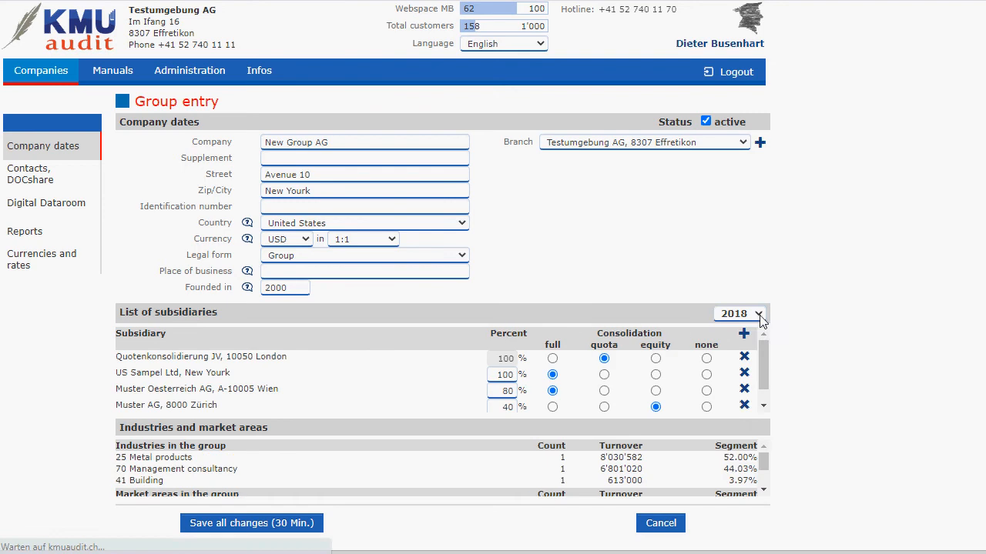
# Switch the list of subsidiaries to 2019 and load the assignments from 2018.
pyautogui.click(756, 314)
pyautogui.click(751, 335)
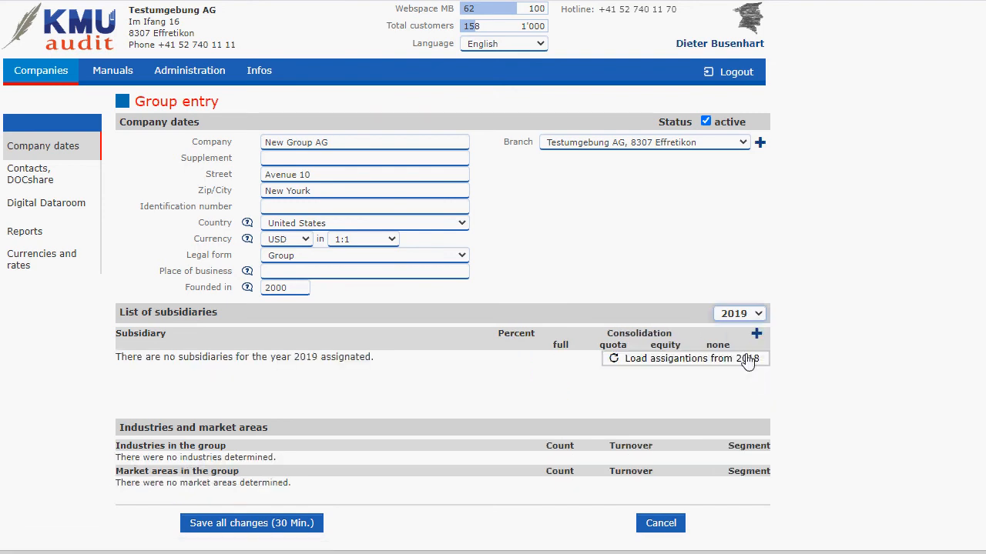
pyautogui.click(736, 361)
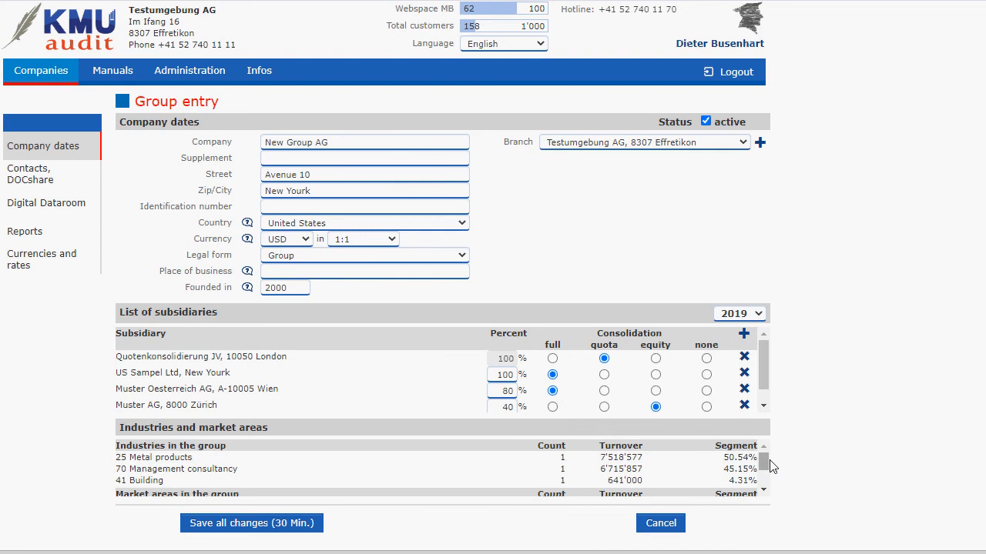
pyautogui.moveTo(768, 461)
pyautogui.mouseDown()
pyautogui.moveTo(773, 482)
pyautogui.moveTo(768, 467)
pyautogui.mouseUp()
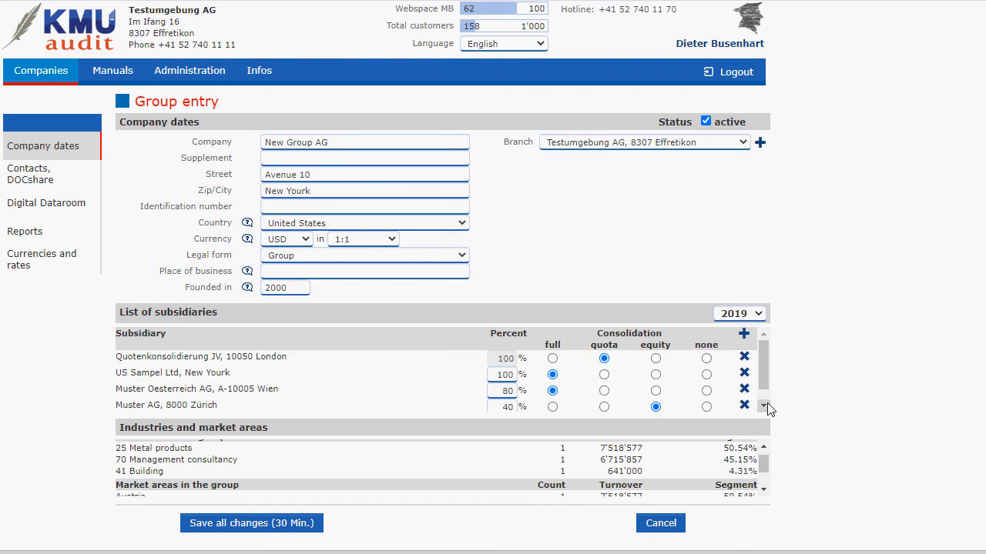
pyautogui.moveTo(767, 375); pyautogui.dragTo(531, 247)
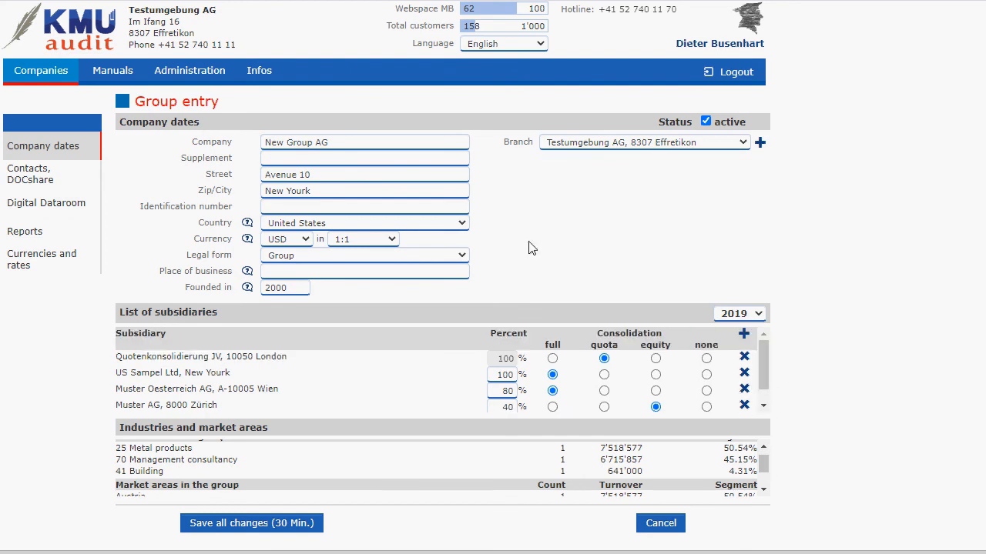
# Choose an existing contact person from the list of contacts for the group.
pyautogui.click(27, 177)
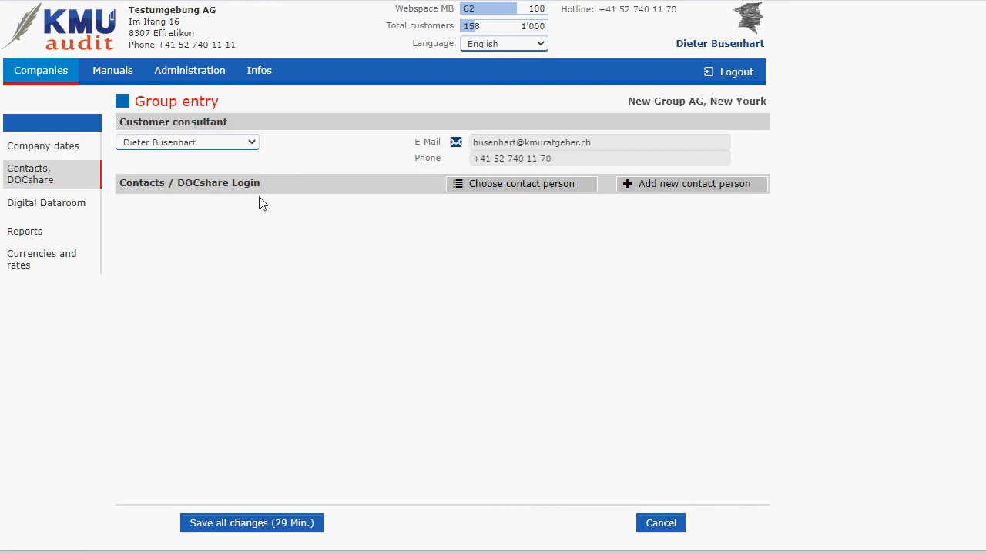
pyautogui.click(489, 193)
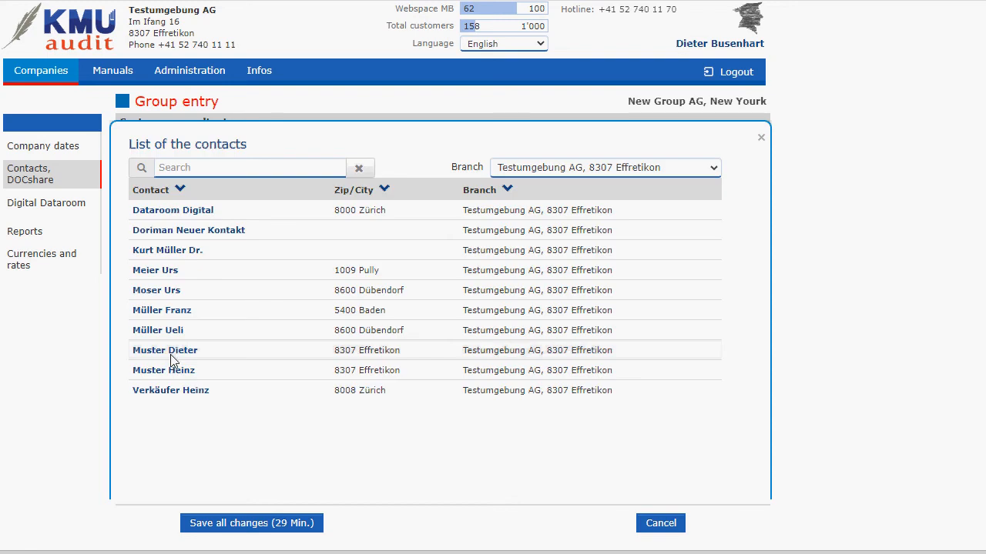
pyautogui.click(165, 350)
# Look through the group's Digital Dataroom and Reports, and examine the EUR rates and the explanation of the base currency.
pyautogui.click(37, 208)
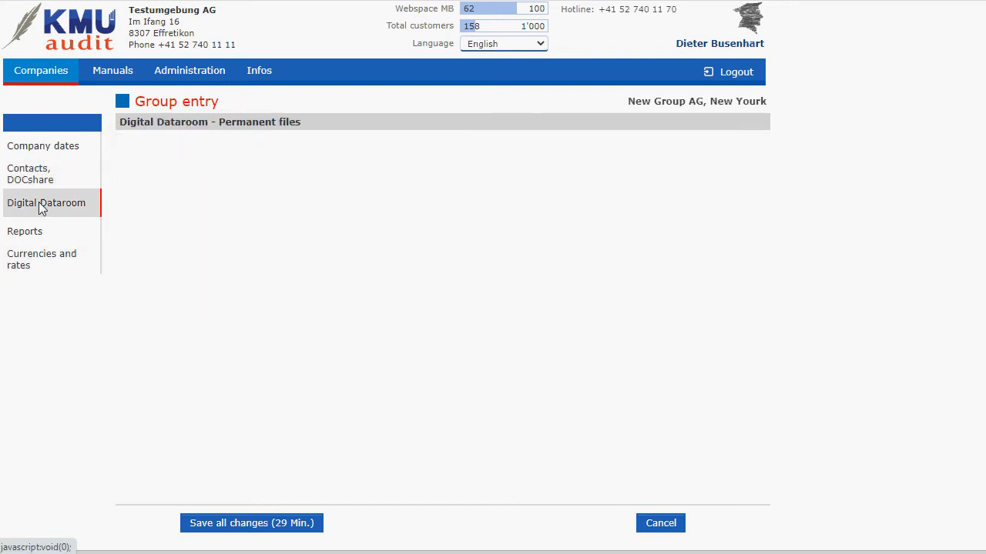
pyautogui.click(31, 237)
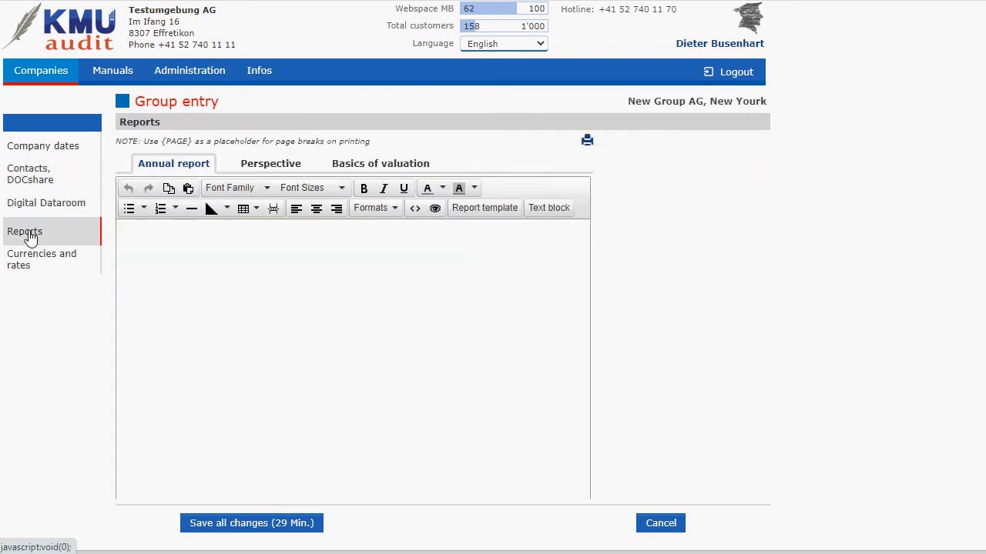
pyautogui.click(28, 261)
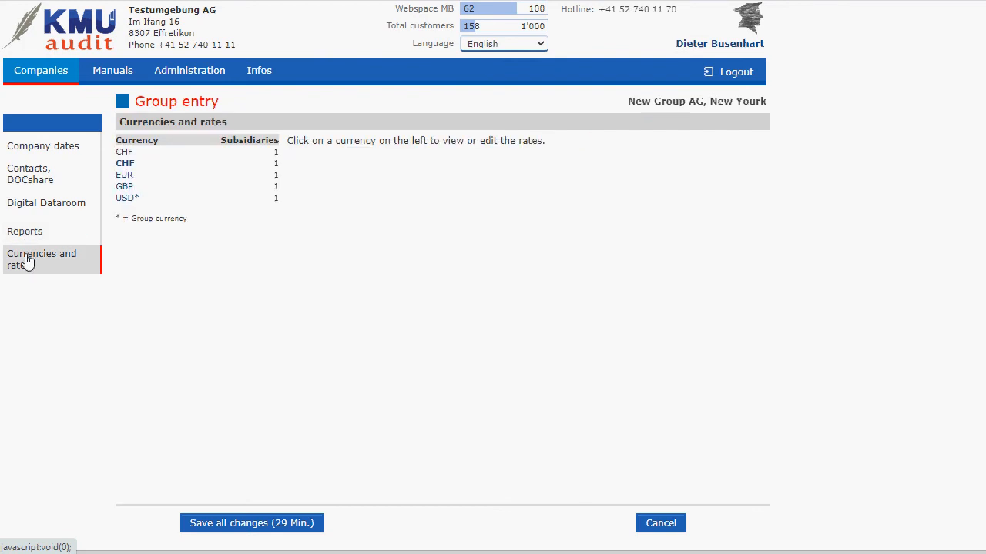
pyautogui.click(125, 168)
pyautogui.click(125, 177)
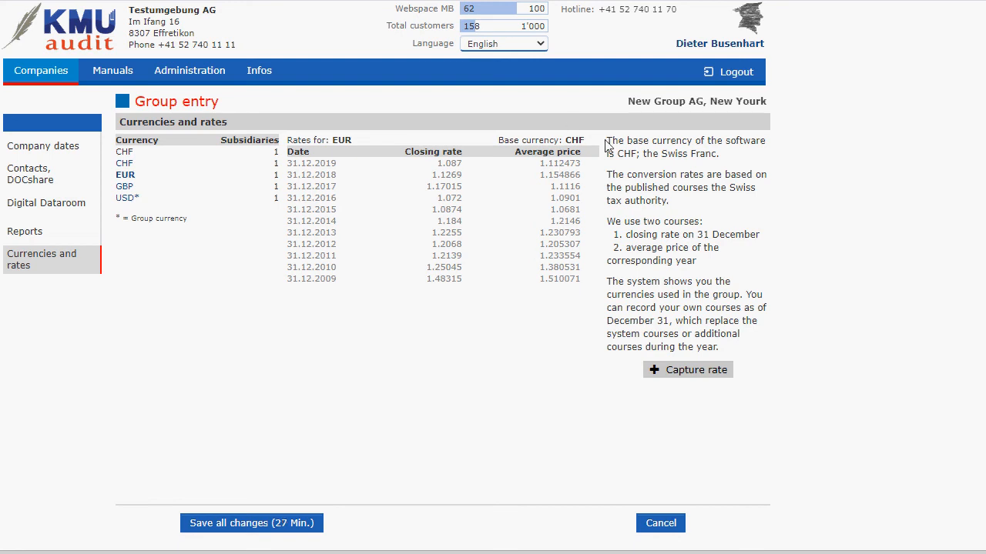
pyautogui.tripleClick(738, 159)
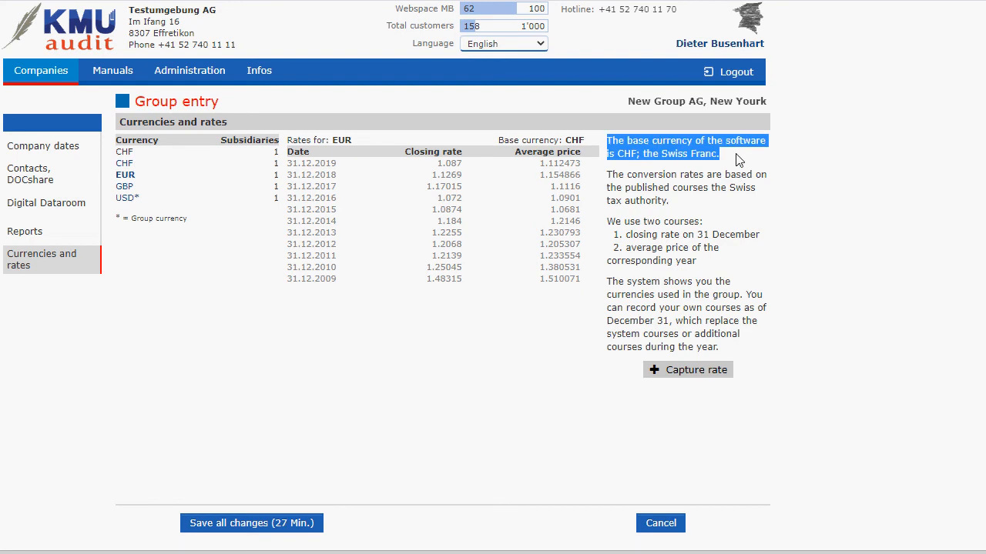
pyautogui.click(727, 262)
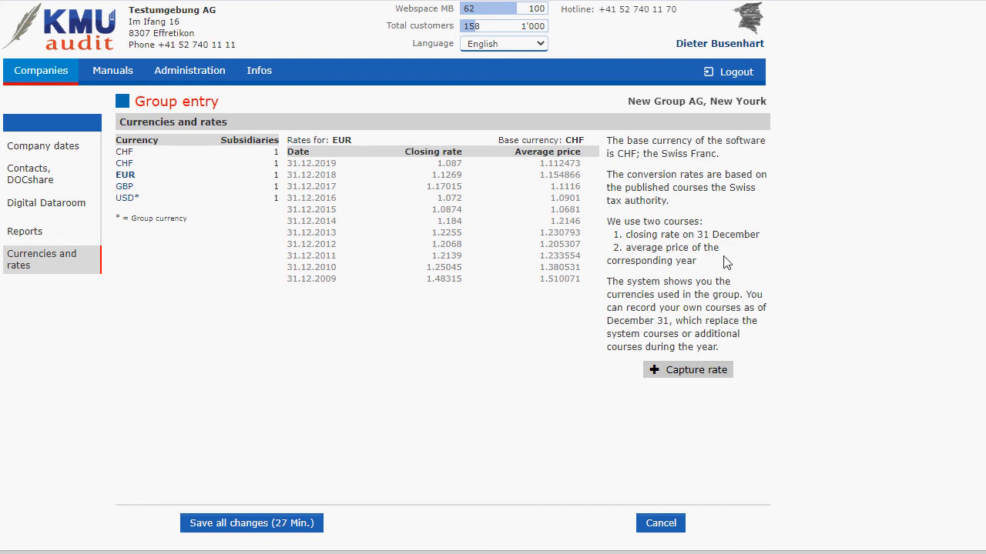
# Capture EUR rates for 30.09.2019 (closing 1.05, average 1.08) and for 31.12.2018 (closing 1.11, average 1.14).
pyautogui.click(697, 371)
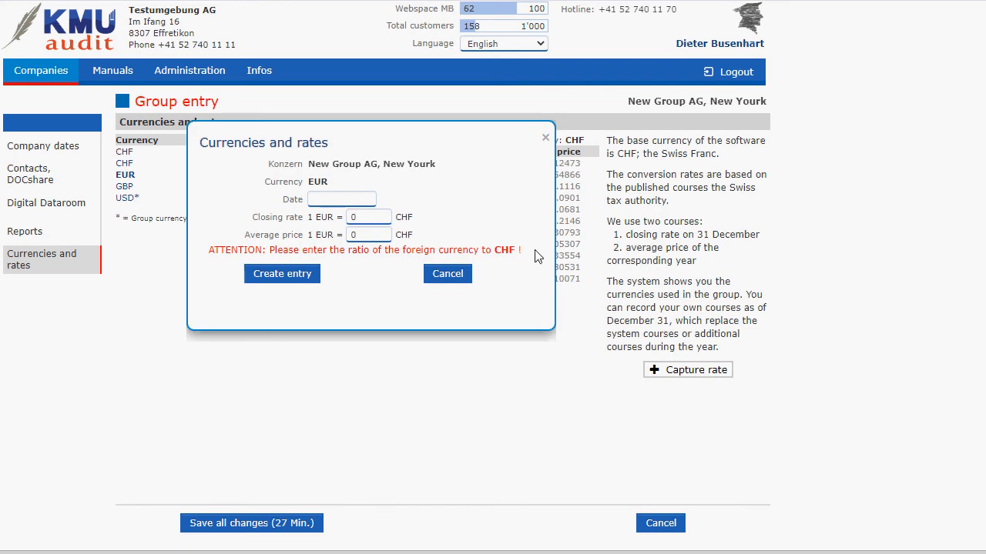
pyautogui.click(347, 198)
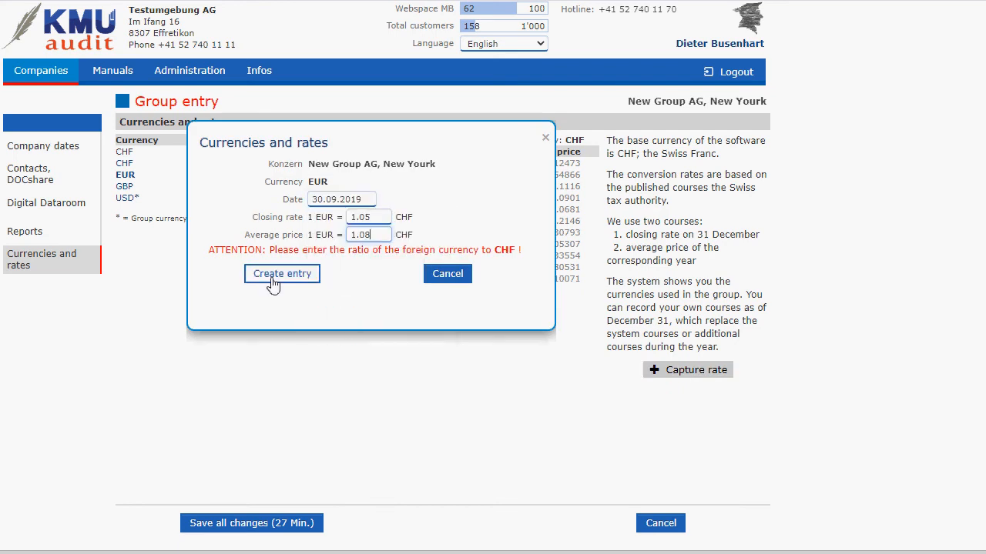
pyautogui.click(273, 276)
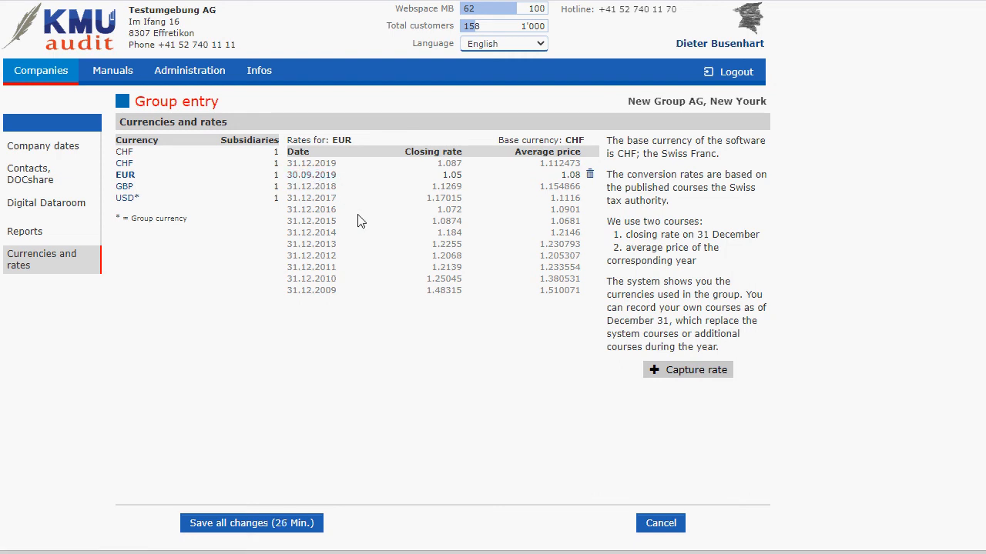
pyautogui.click(706, 372)
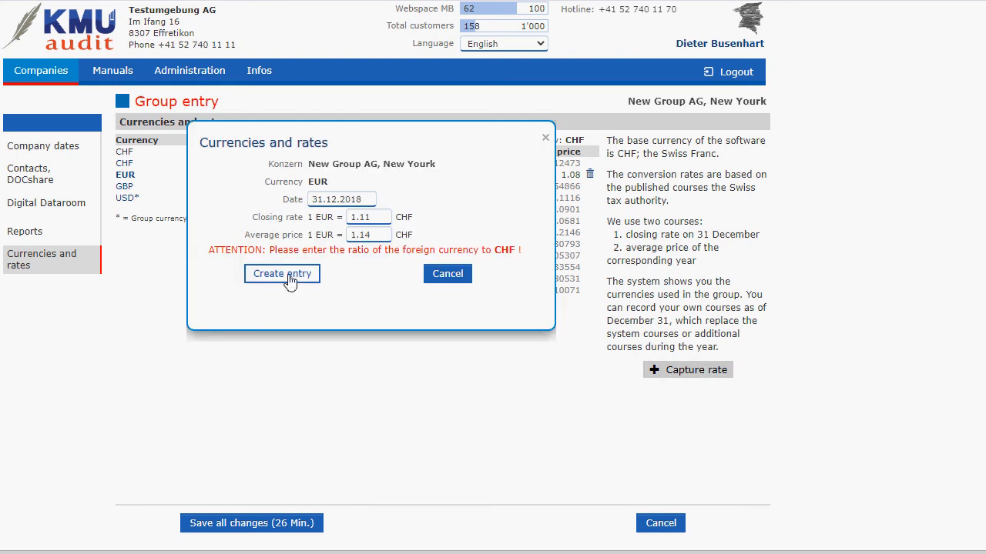
pyautogui.click(289, 277)
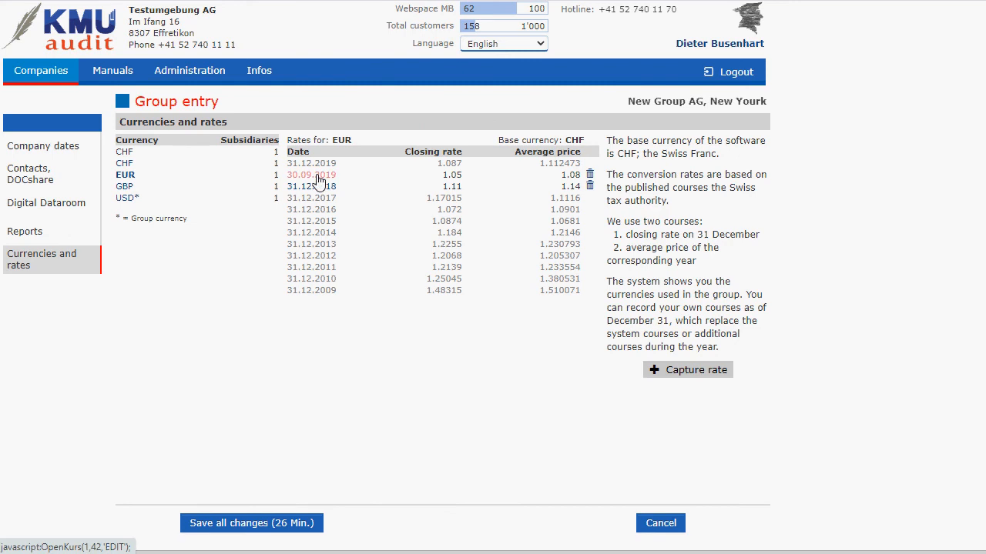
# Delete the captured EUR rate dated 30.09.2019.
pyautogui.click(590, 179)
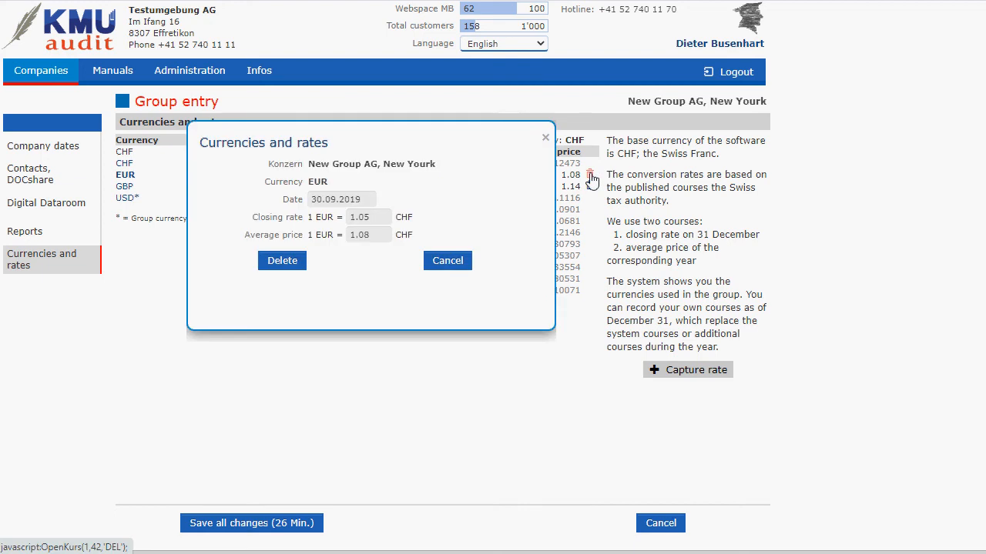
pyautogui.click(286, 261)
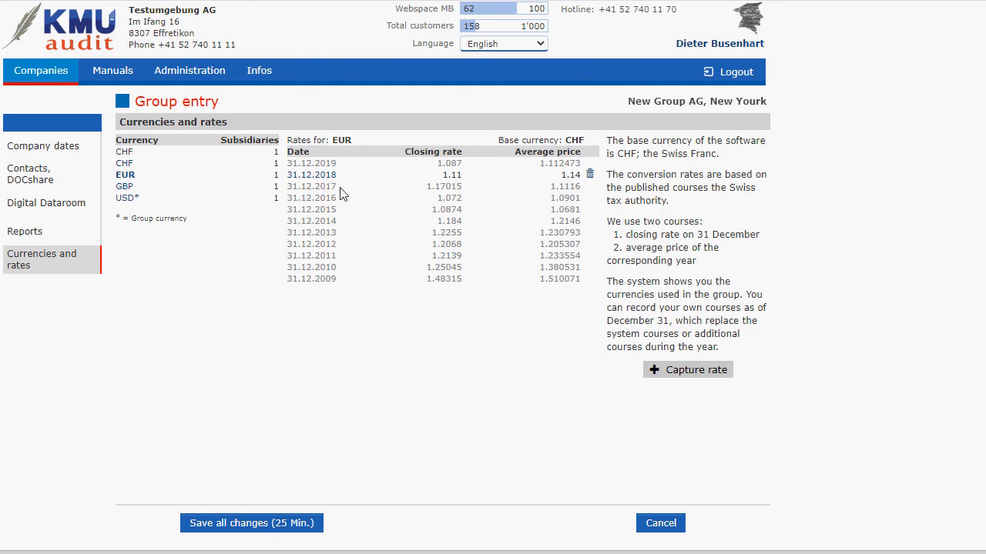
# Check the group's company dates and EUR rates once more and save all changes to the group entry.
pyautogui.click(46, 147)
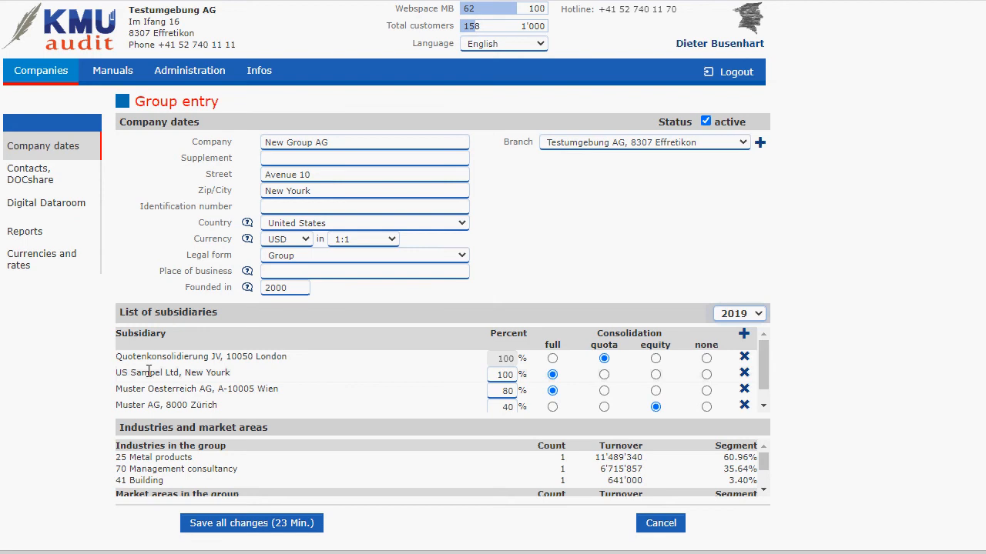
pyautogui.click(39, 266)
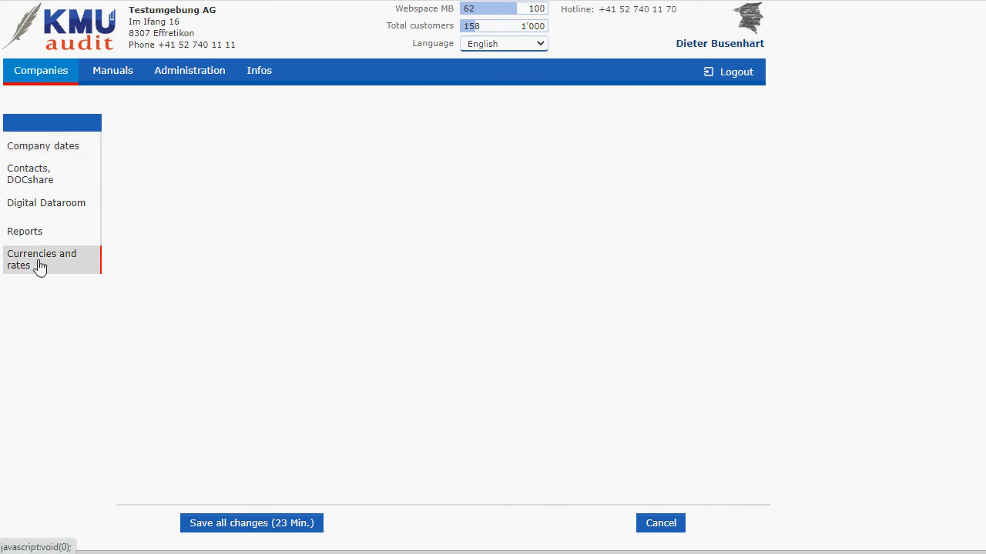
pyautogui.click(125, 175)
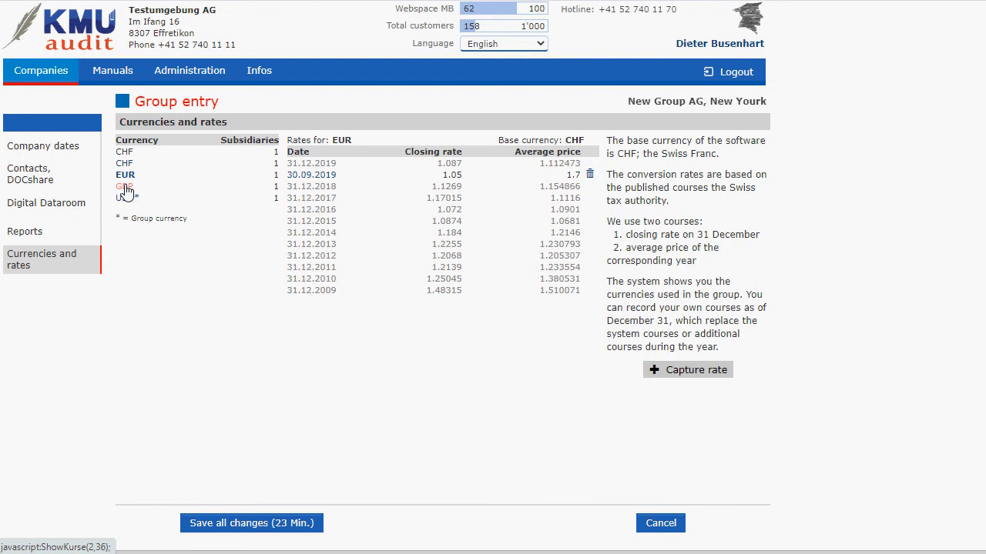
pyautogui.click(228, 523)
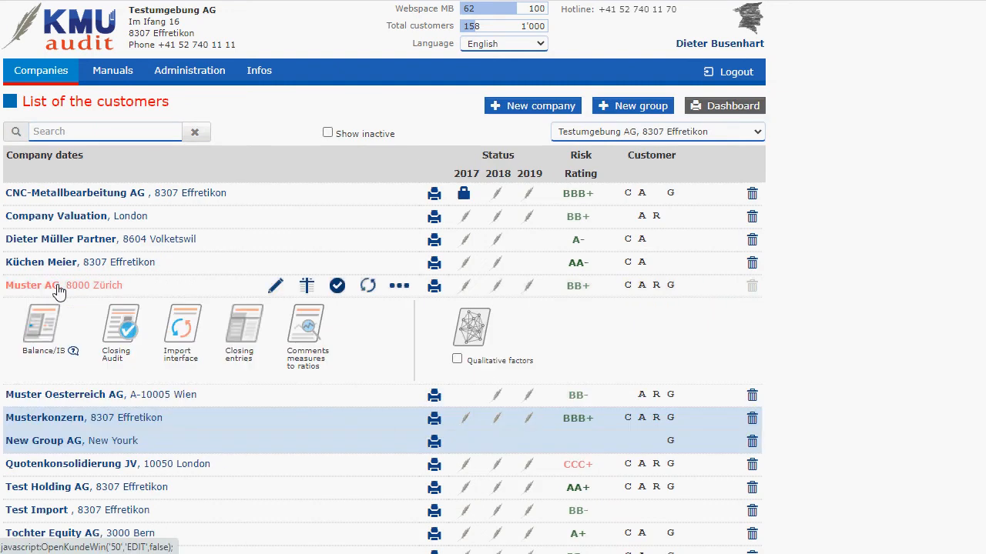
# View the company data of Muster AG, including its industries and market areas.
pyautogui.click(57, 288)
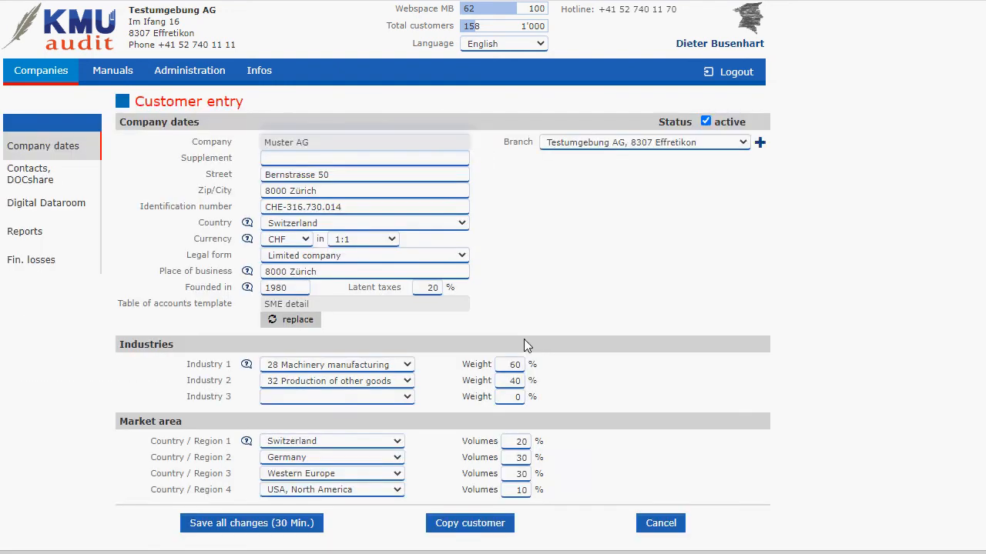
pyautogui.scroll(-2, 616, 332)
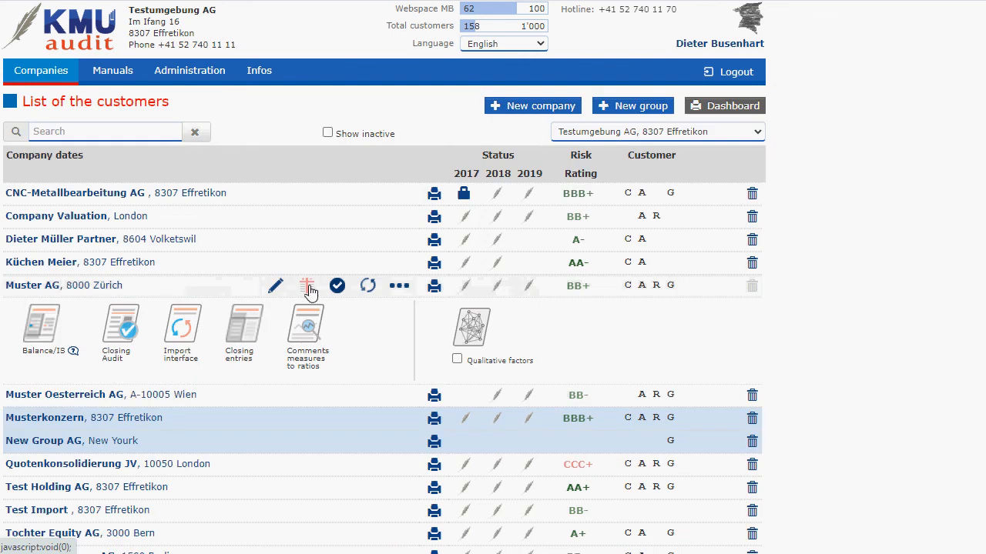
# Open Muster AG's financial statement and the consolidation entries for its 2018 trade receivables.
pyautogui.click(308, 290)
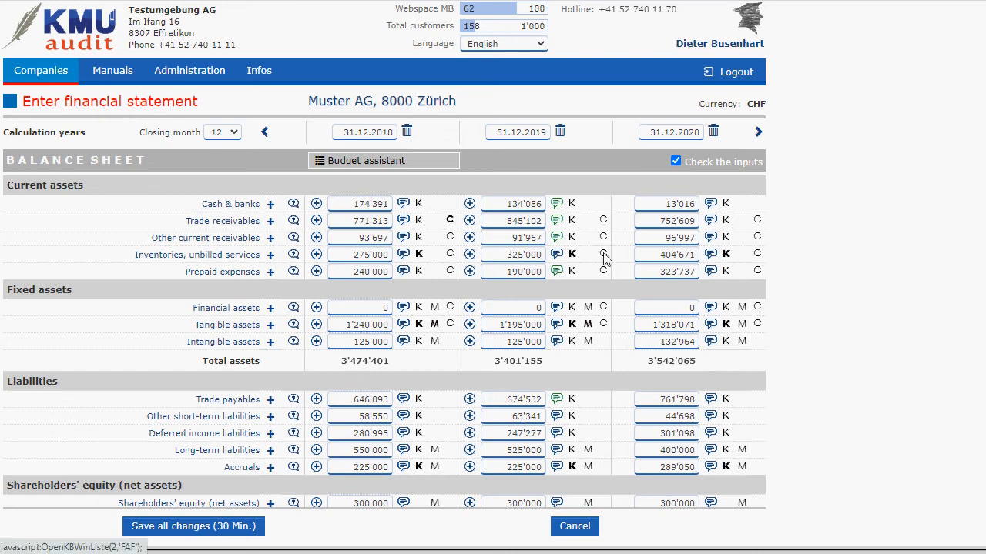
pyautogui.click(603, 324)
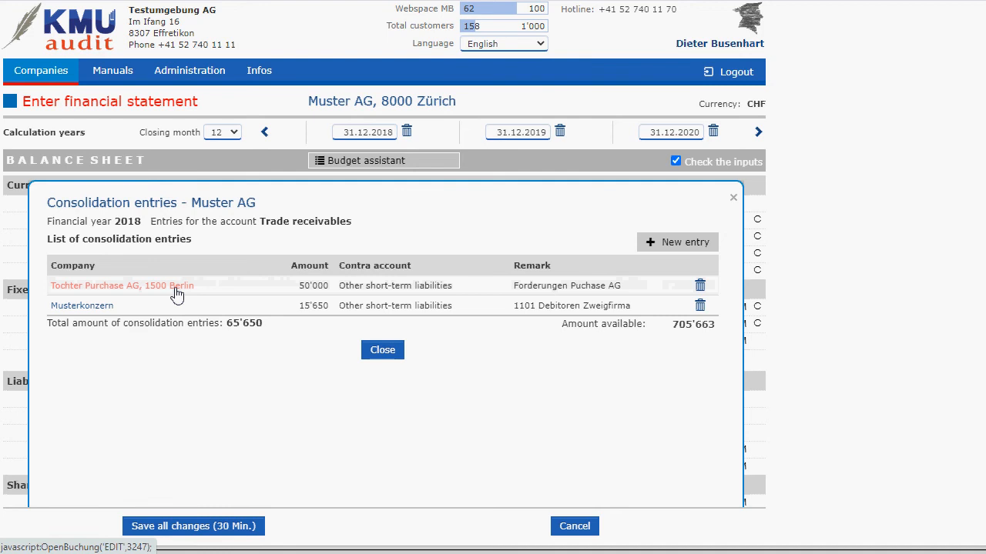
# Examine the existing consolidation entries with Tochter Purchase AG and Musterkonzern without changing them.
pyautogui.click(176, 293)
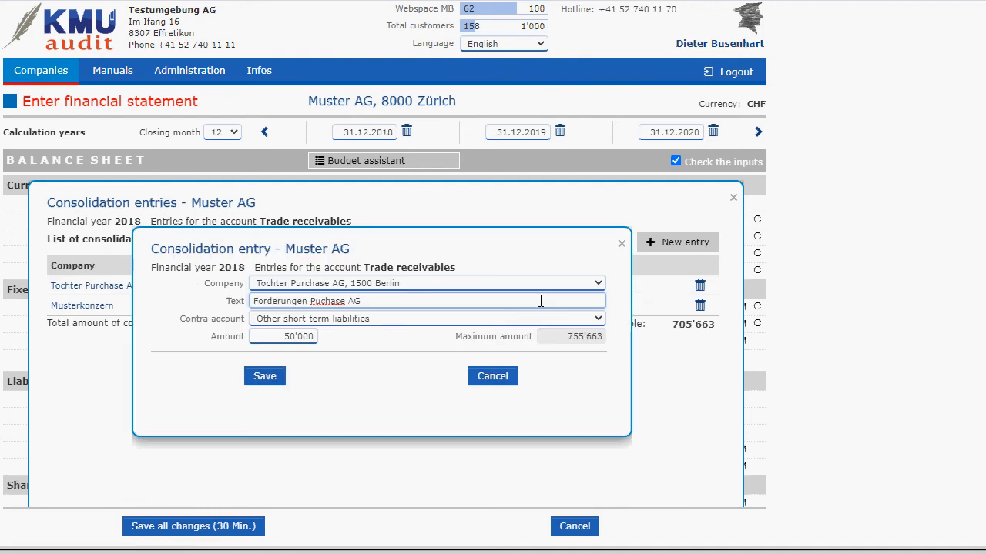
pyautogui.click(620, 245)
pyautogui.click(80, 307)
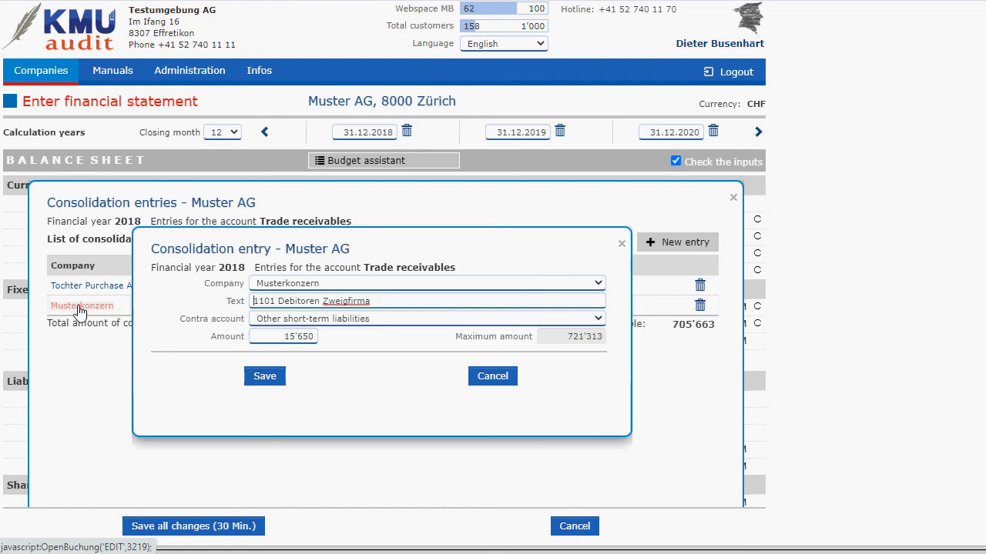
pyautogui.click(621, 244)
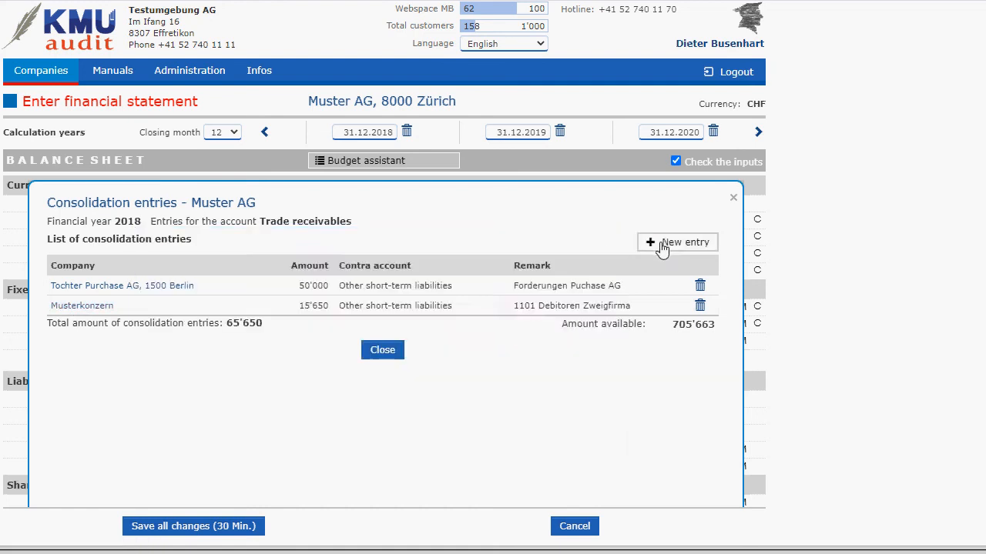
# Start a new consolidation entry for Muster AG's 2018 trade receivables with Test Holding AG, the text Keine Bildung and a contra account.
pyautogui.click(661, 246)
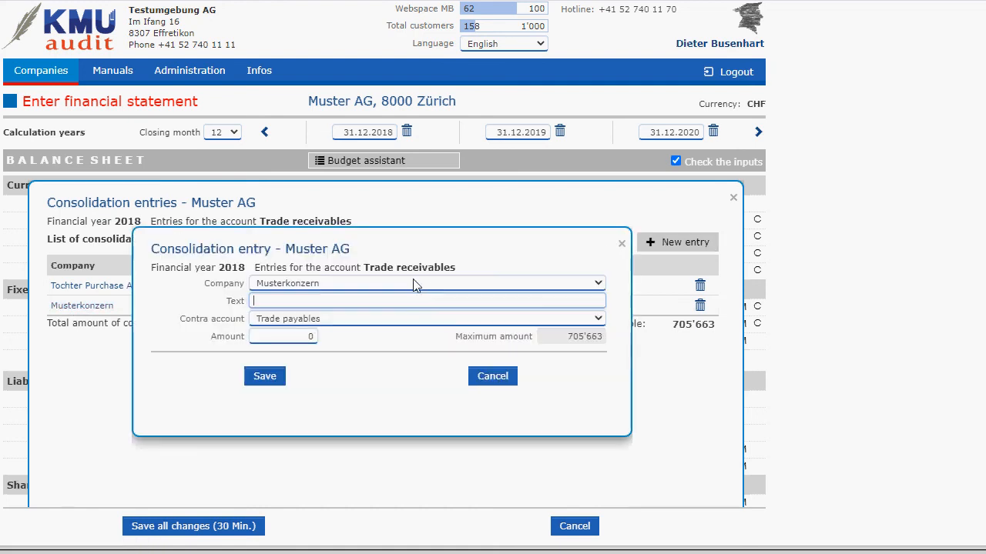
pyautogui.click(414, 285)
pyautogui.click(372, 357)
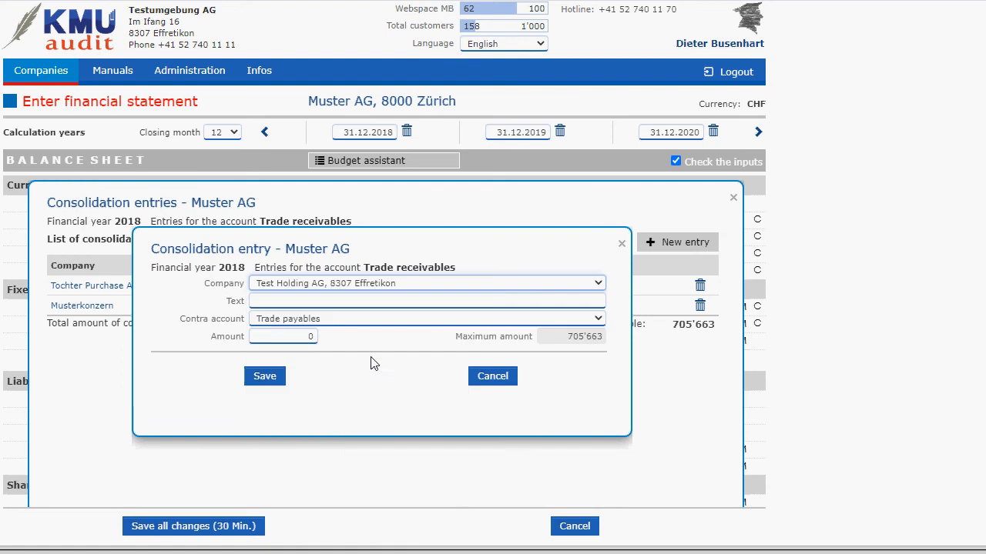
pyautogui.click(261, 302)
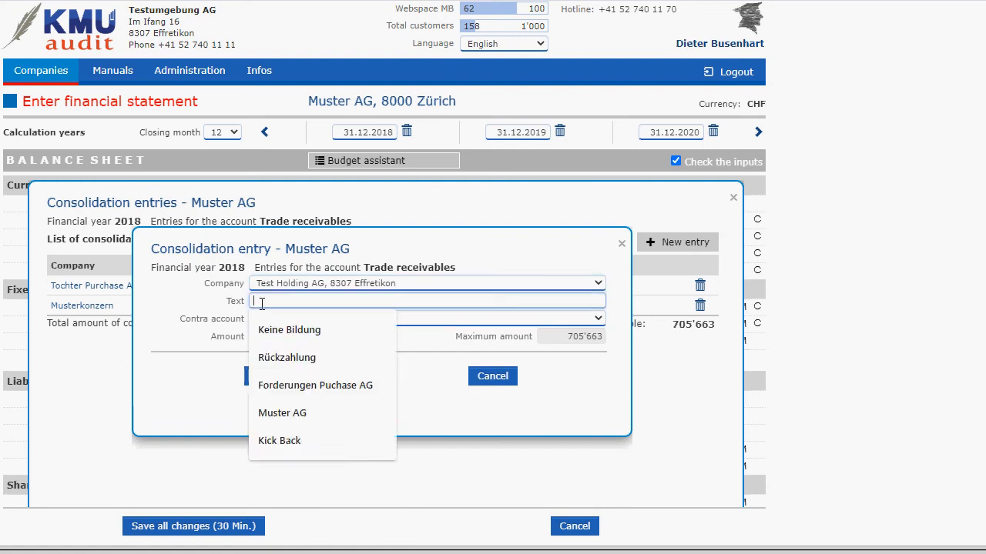
pyautogui.click(275, 339)
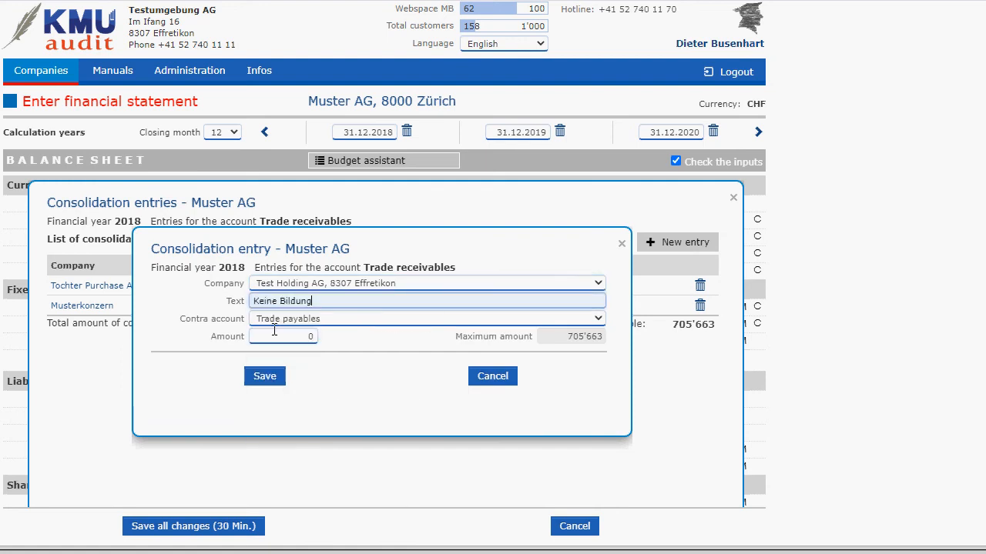
pyautogui.click(339, 322)
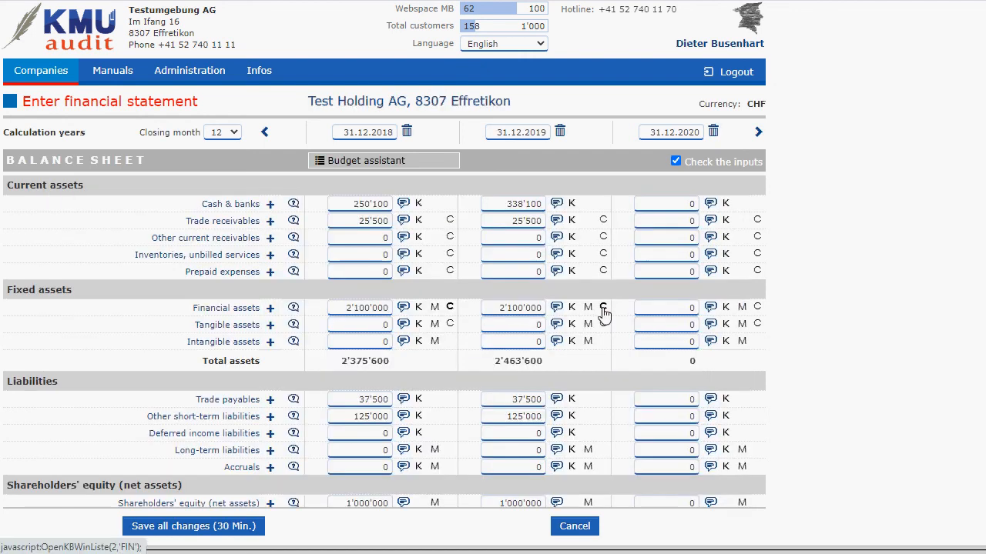
# Open Test Holding AG's 2019 financial assets consolidation entries and examine those for Quotenkonsolidierung JV and XBRL MH AG.
pyautogui.click(604, 309)
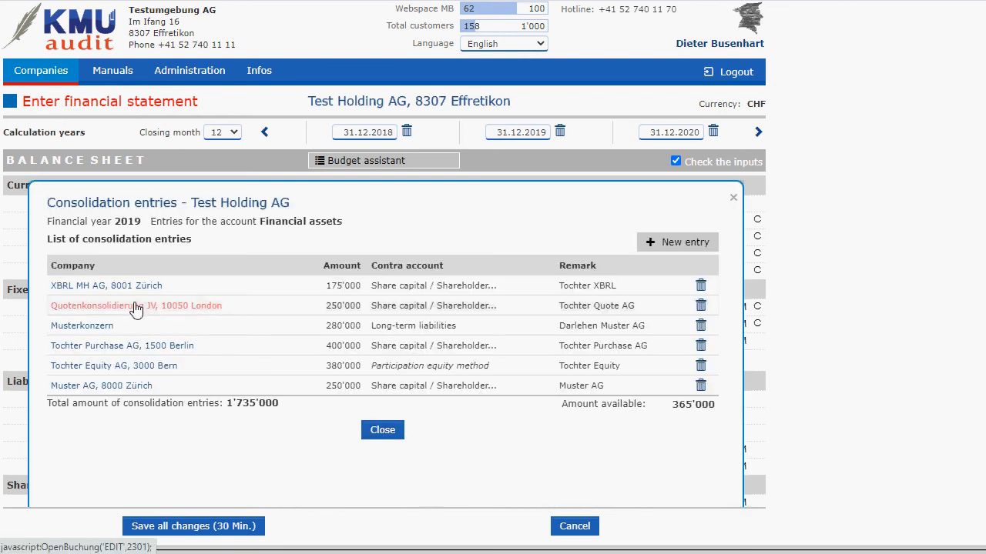
pyautogui.click(135, 307)
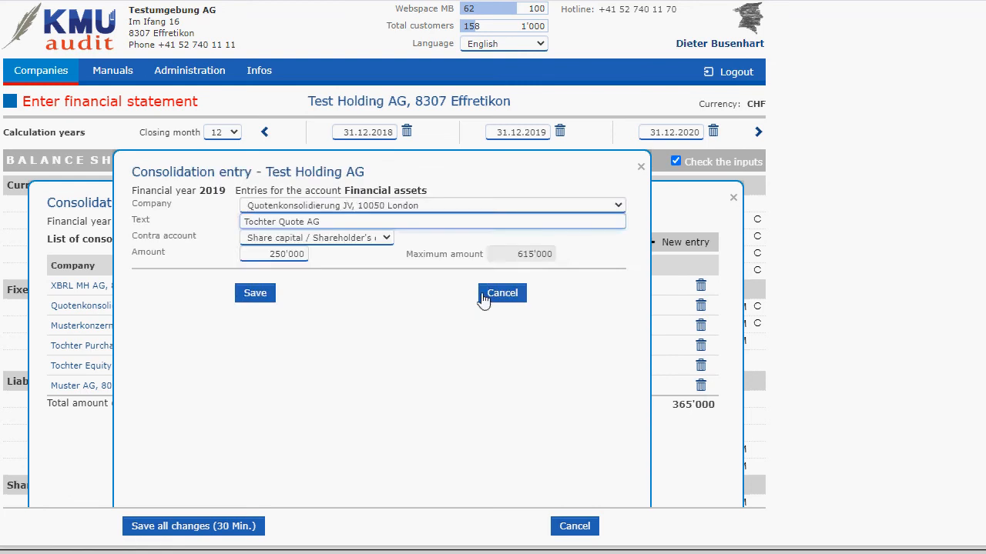
pyautogui.click(502, 293)
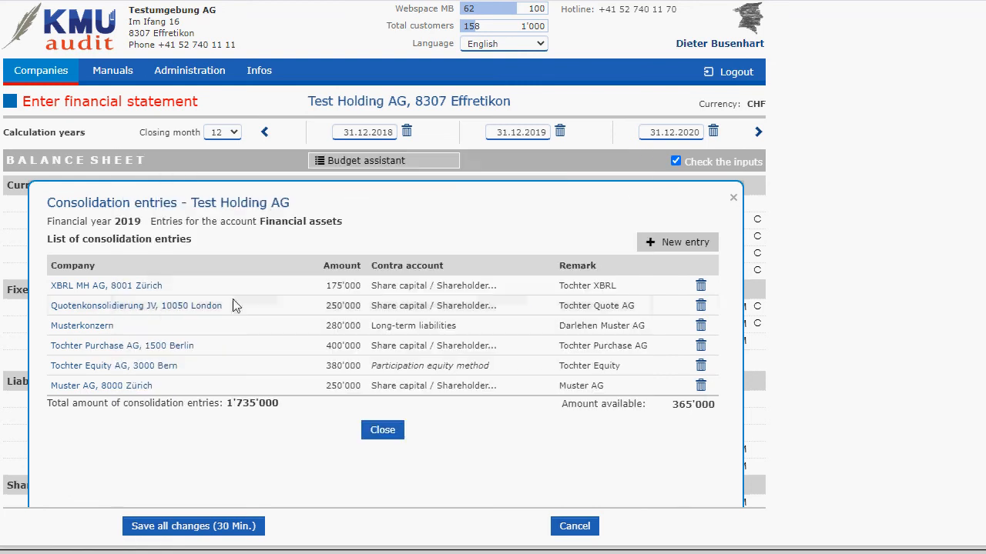
pyautogui.click(104, 291)
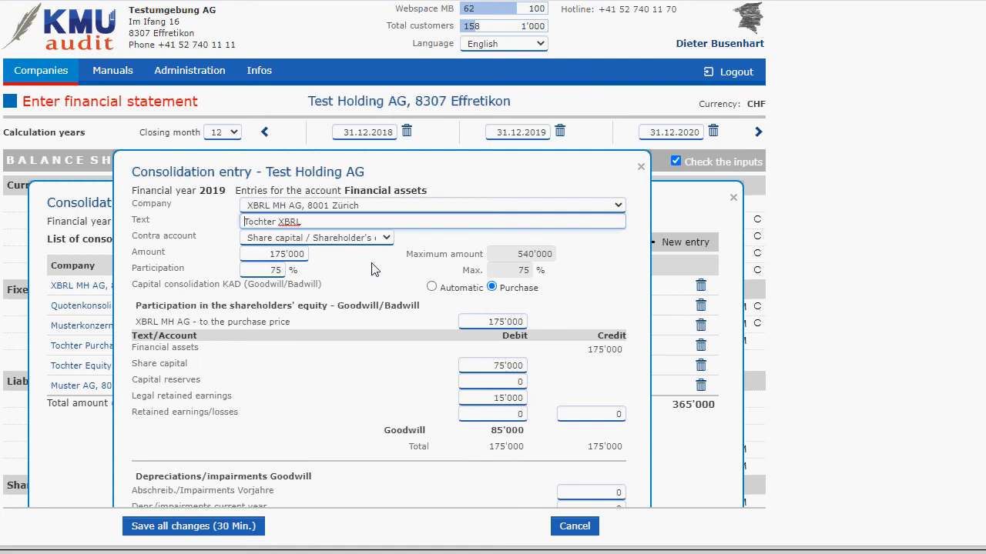
pyautogui.scroll(-1, 427, 252)
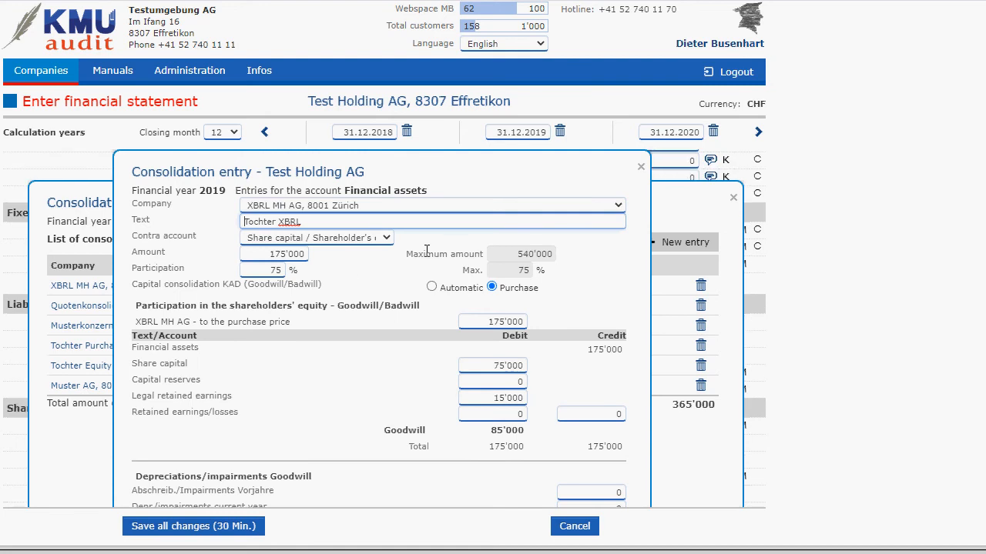
pyautogui.scroll(1, 427, 252)
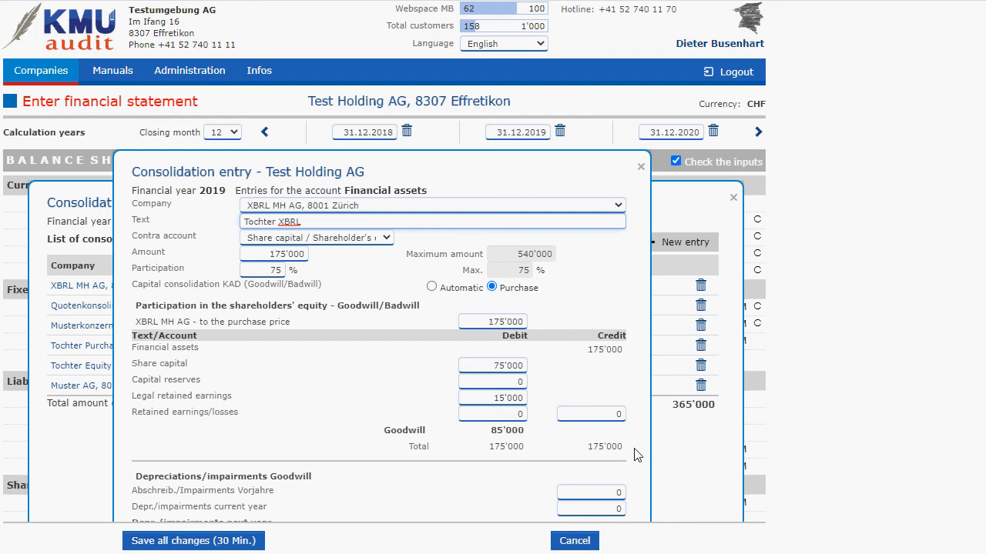
pyautogui.click(640, 167)
# Examine the equity-method entry for Tochter Equity AG, including its goodwill impairments, and close the consolidation entries.
pyautogui.click(133, 365)
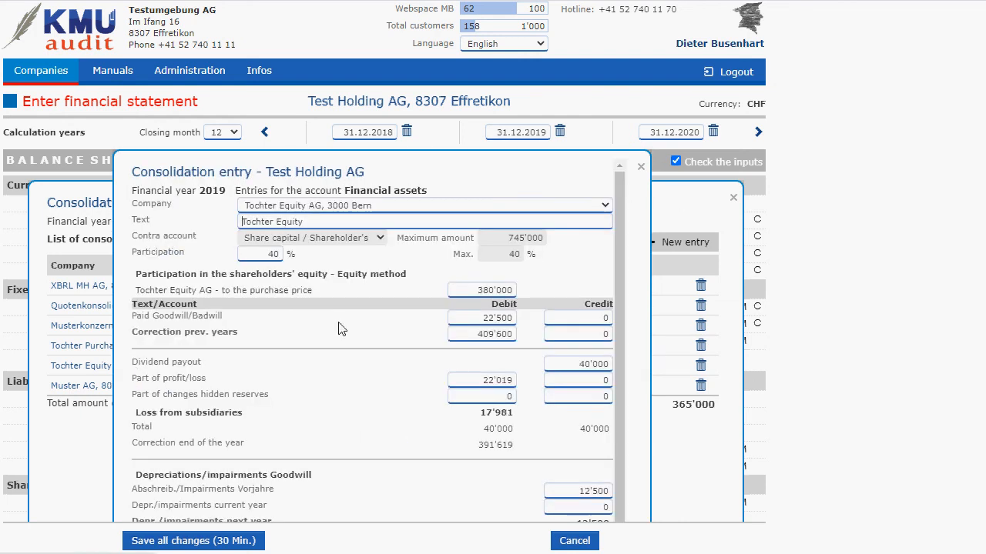
pyautogui.moveTo(618, 329); pyautogui.dragTo(617, 371)
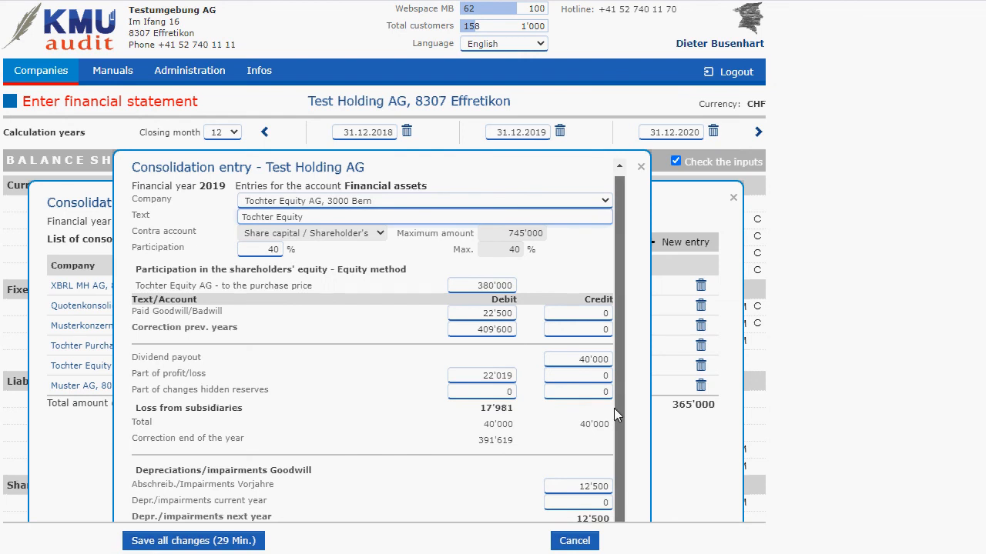
pyautogui.click(640, 165)
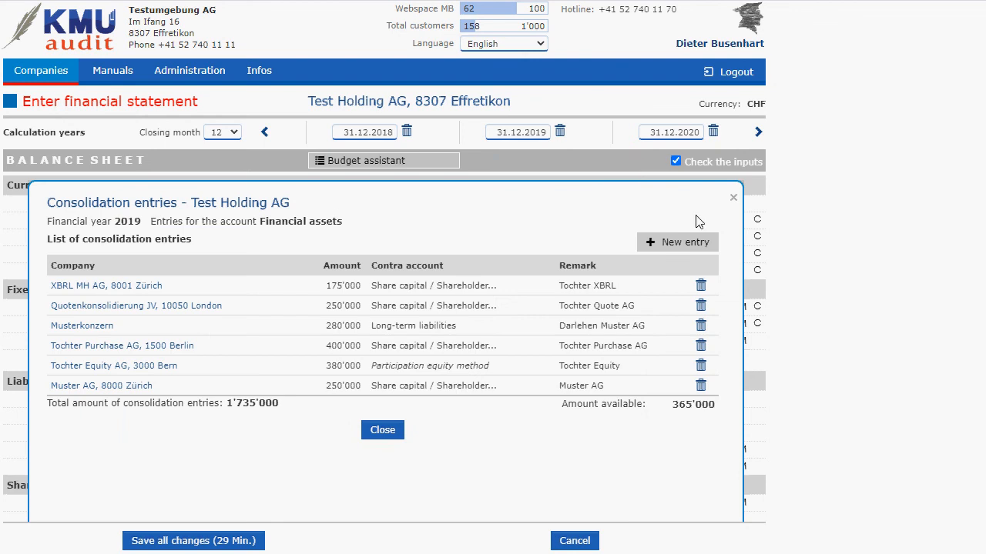
pyautogui.click(734, 202)
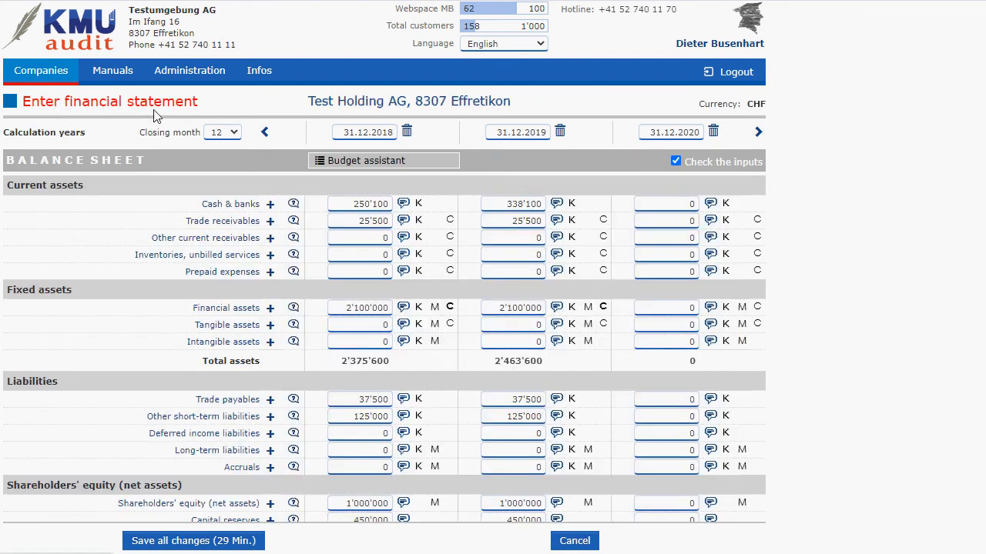
# Open the PDF manual on consolidated financial statements and go to its section on the Shareholdings Equity Method.
pyautogui.click(120, 75)
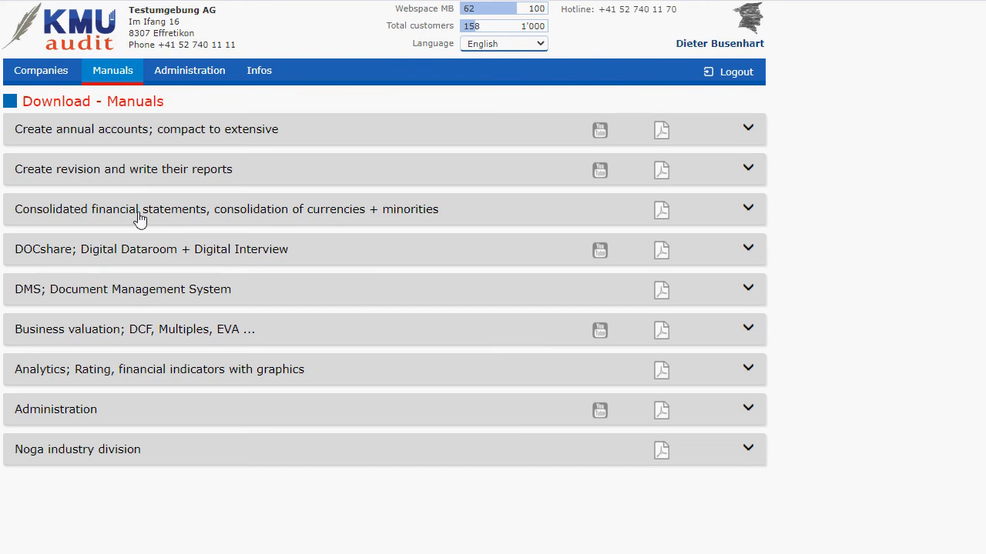
pyautogui.click(139, 218)
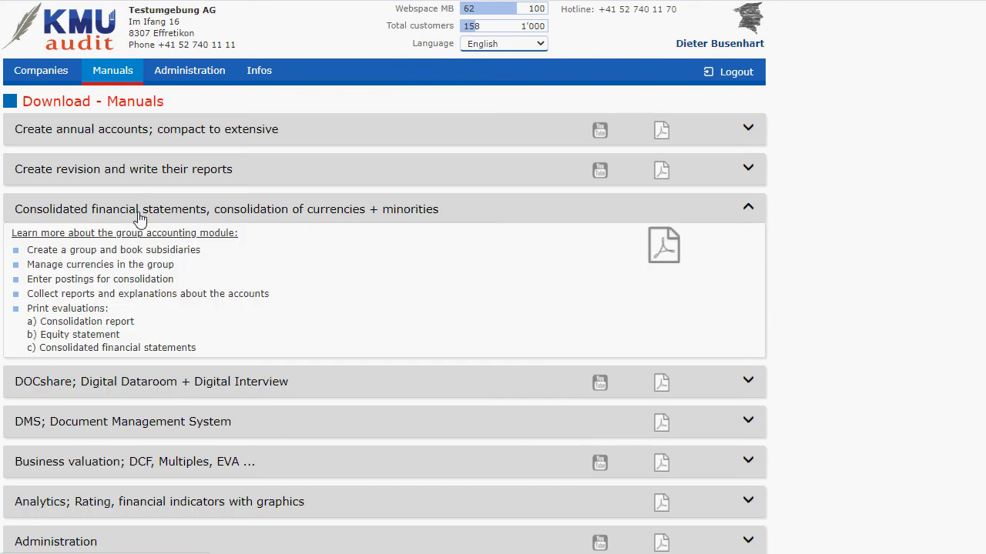
pyautogui.click(662, 247)
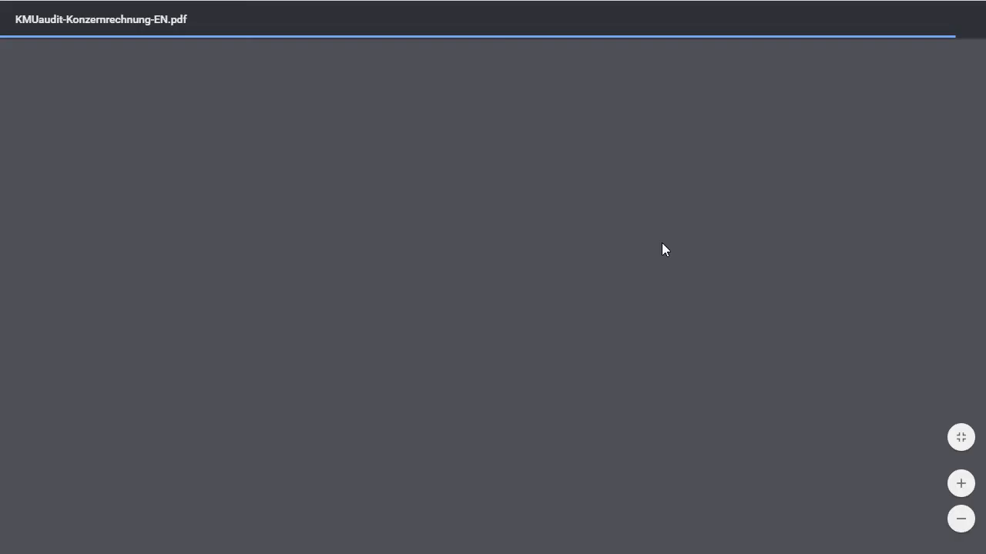
pyautogui.scroll(-5, 662, 246)
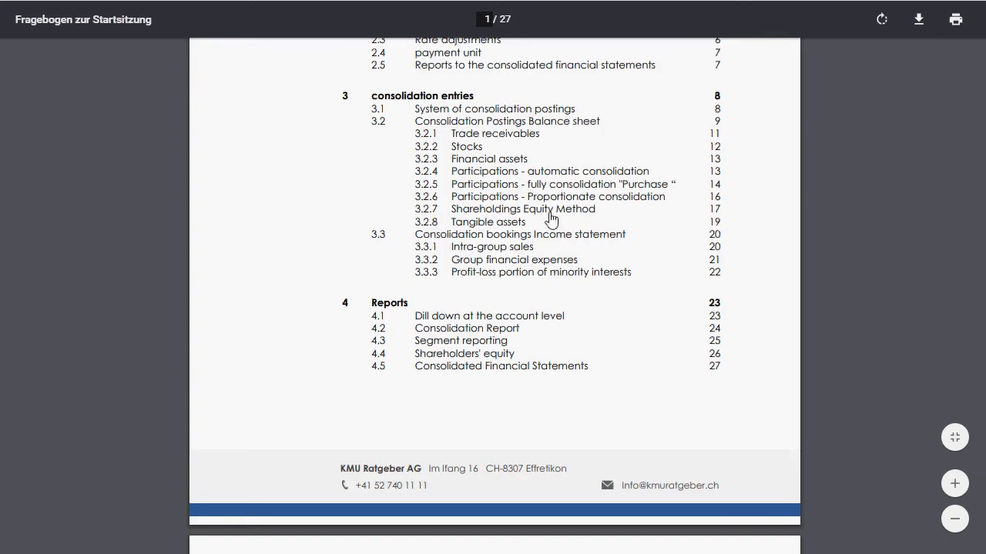
pyautogui.click(543, 211)
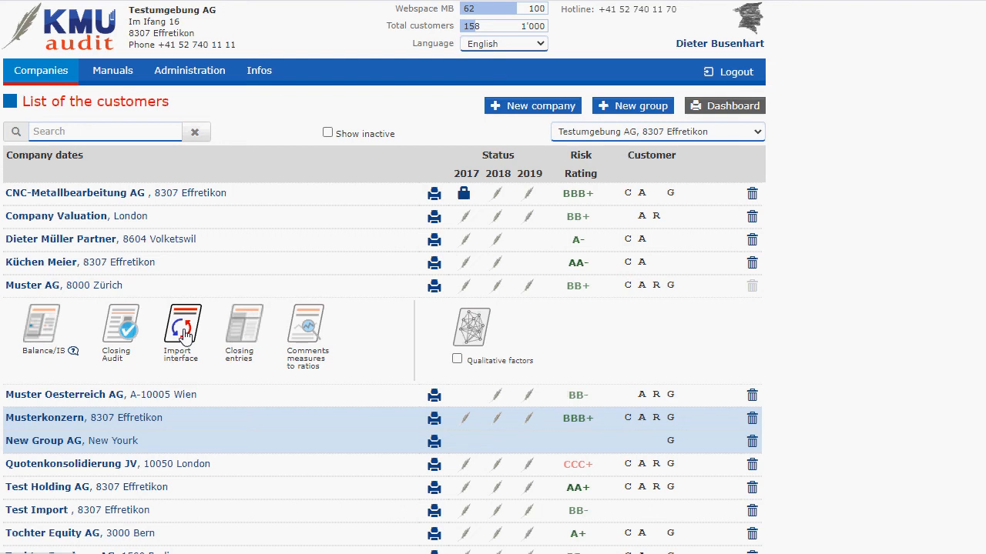
# Reload Muster AG's 2019 balance data from Muster AG 2019.xlsx in the import interface and transfer the files.
pyautogui.click(183, 330)
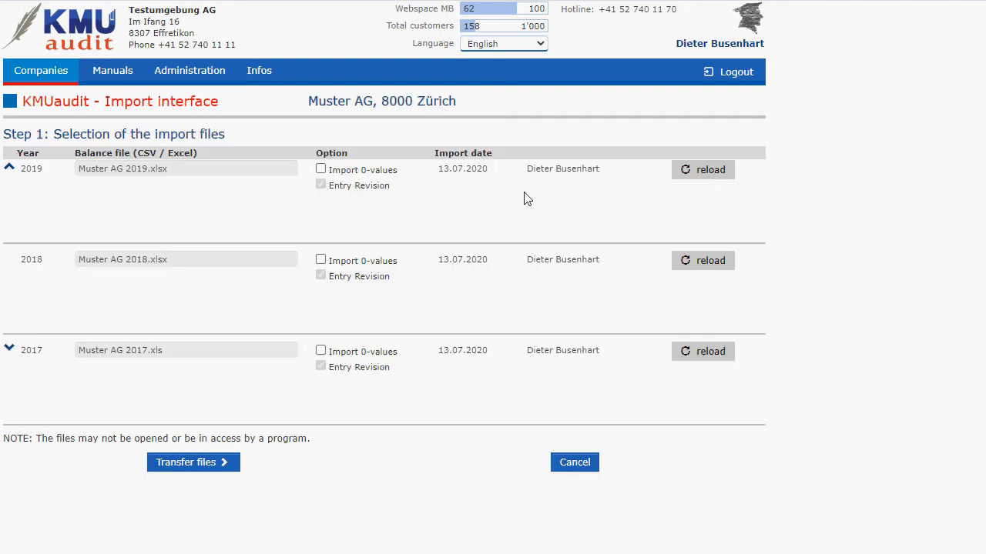
pyautogui.click(709, 172)
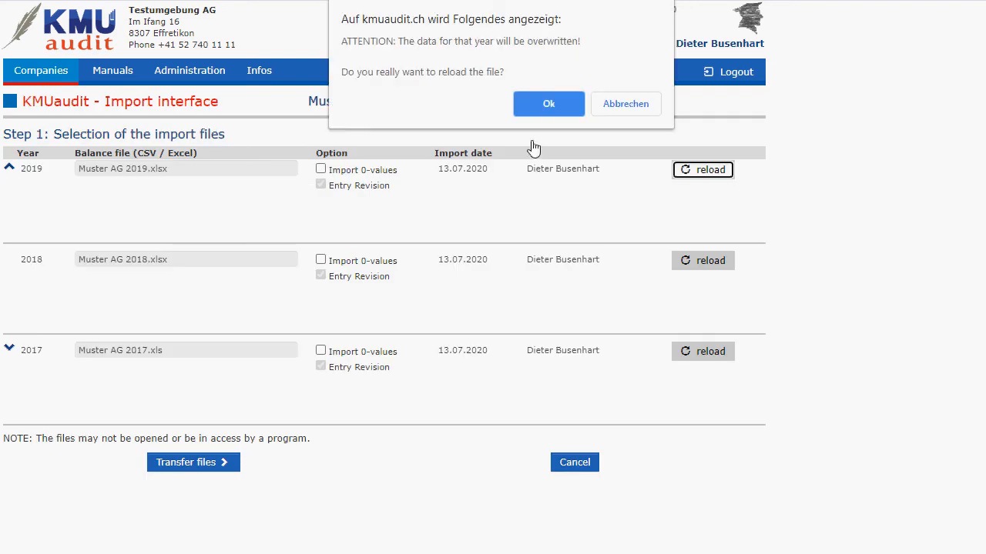
pyautogui.click(548, 104)
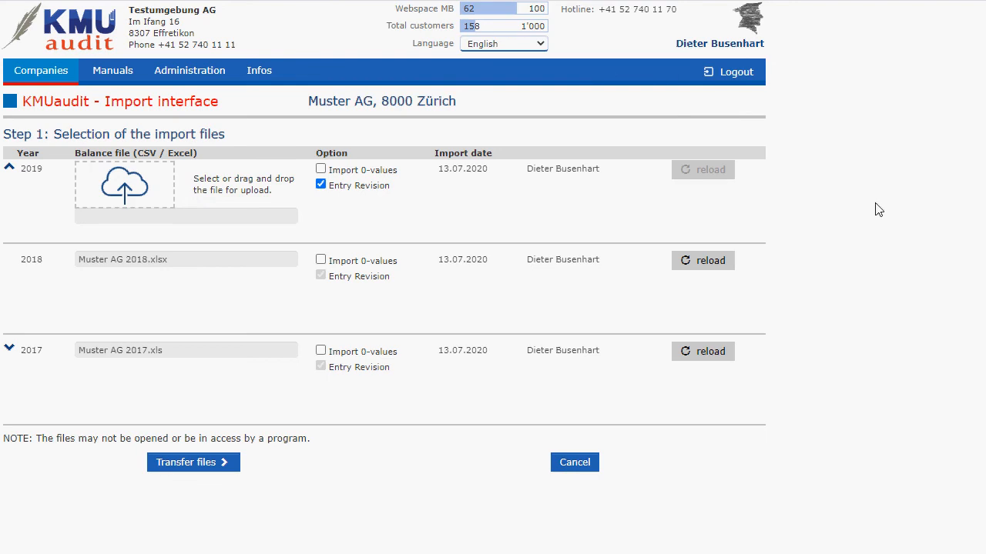
pyautogui.moveTo(873, 206); pyautogui.dragTo(127, 171)
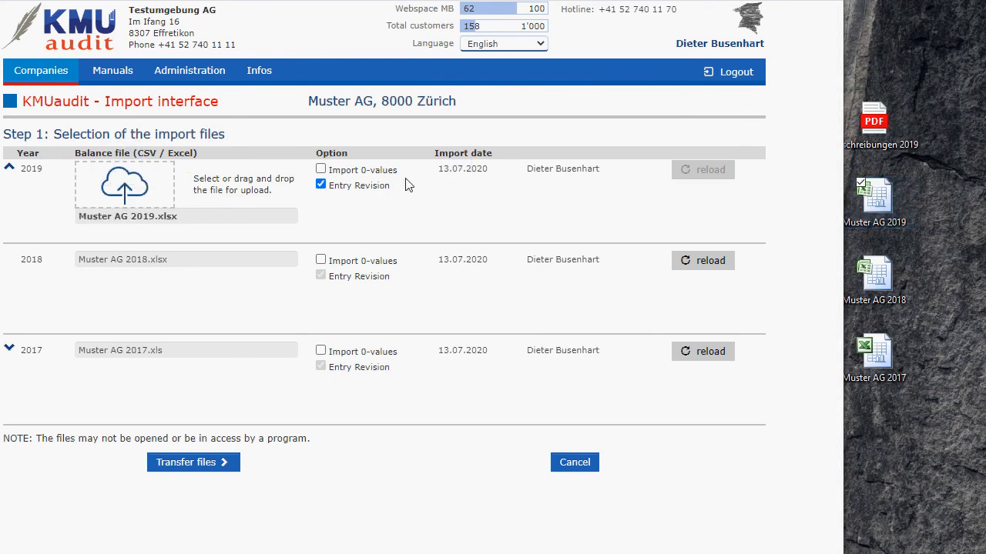
pyautogui.click(194, 462)
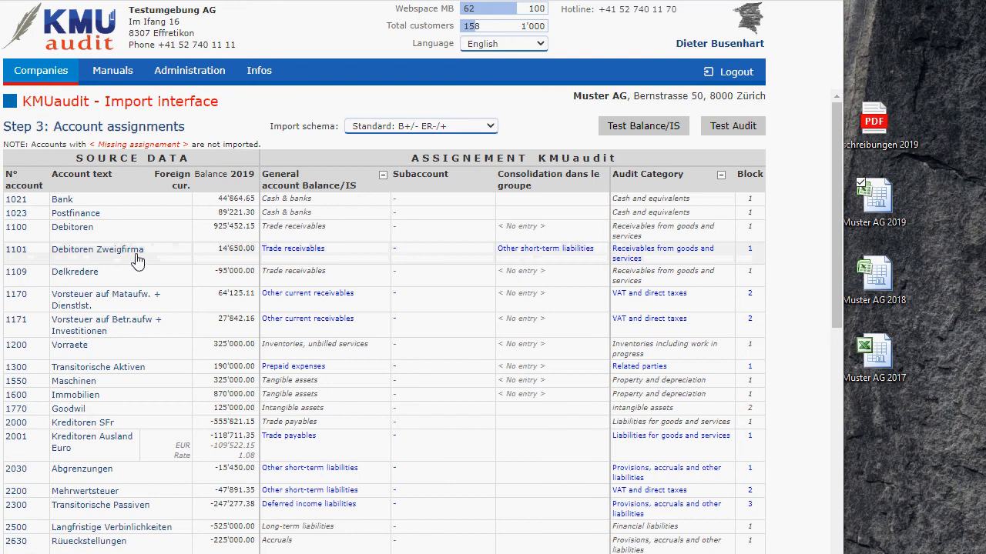
# Examine the assignment of account 1101 Debitoren Zweigfirma and its contra account options for the group consolidation entry without changing them.
pyautogui.click(108, 248)
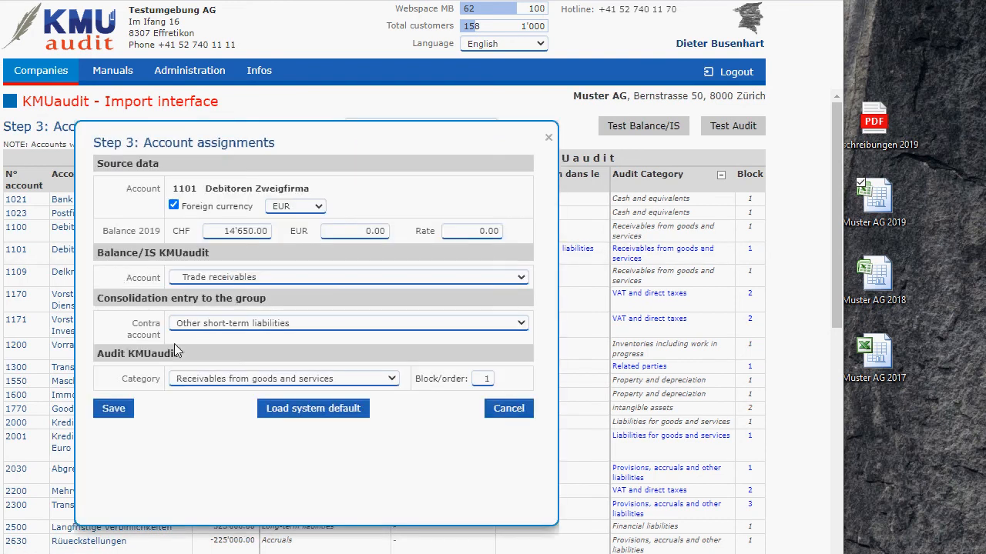
pyautogui.click(250, 323)
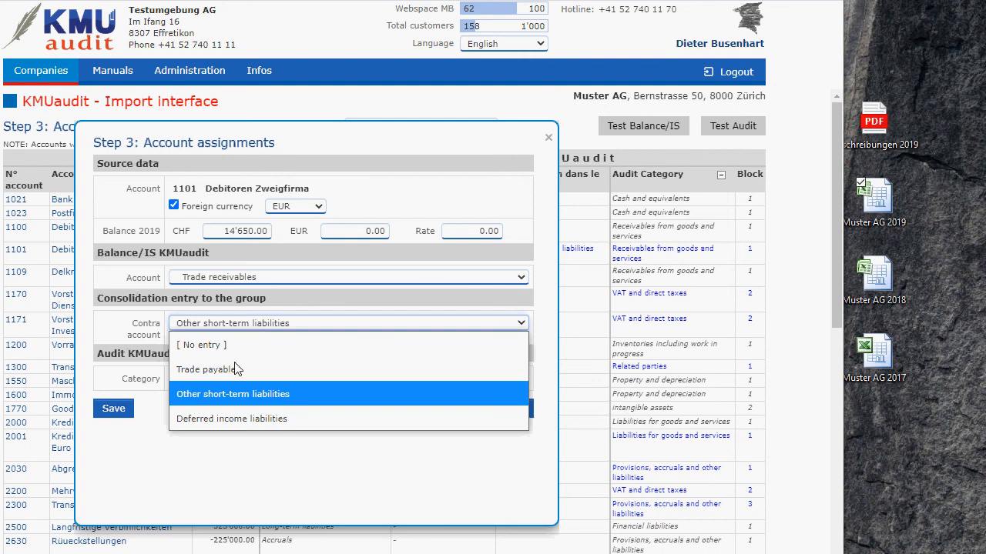
pyautogui.click(314, 268)
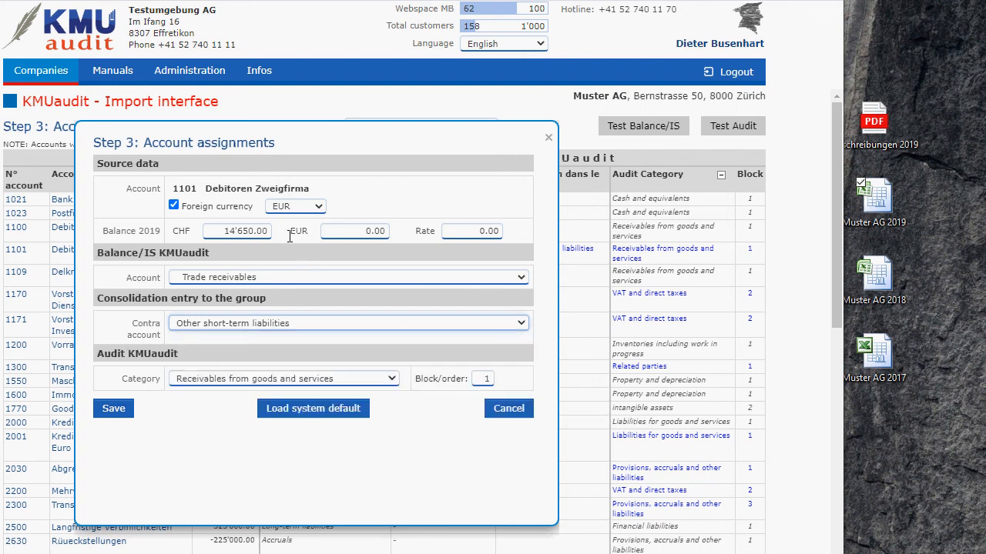
pyautogui.click(549, 137)
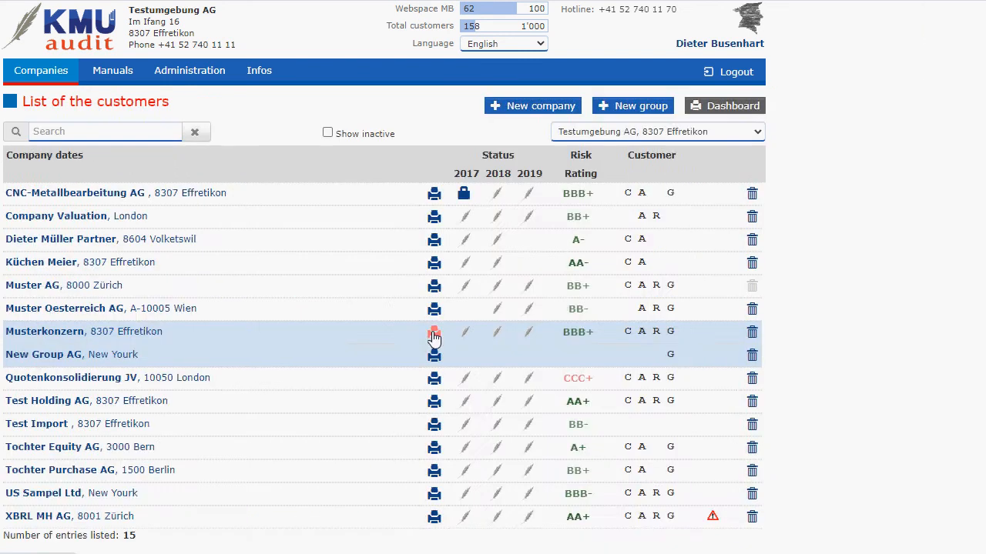
# Open the 2019 report selection for Musterkonzern and examine the available consolidation reports and consolidated financial statements.
pyautogui.click(433, 335)
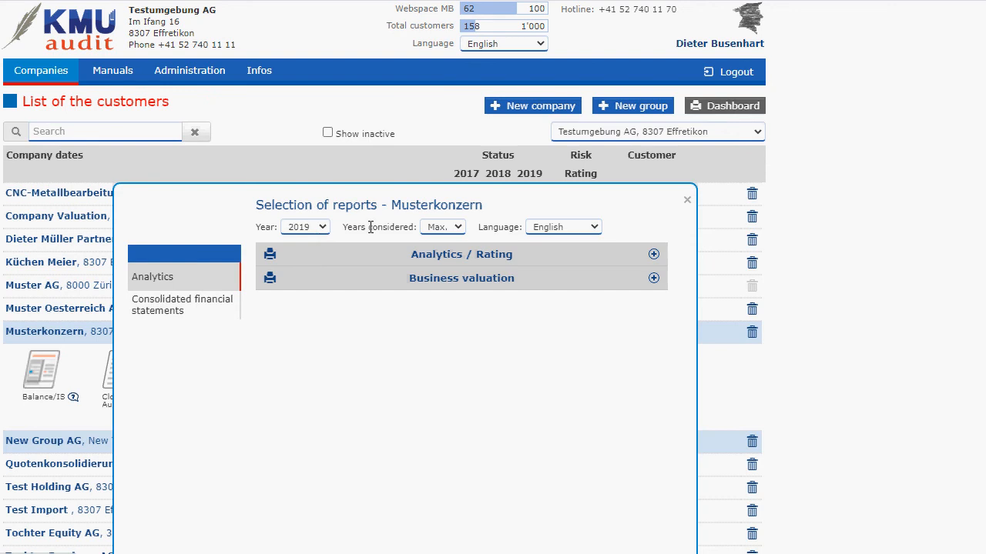
pyautogui.click(322, 228)
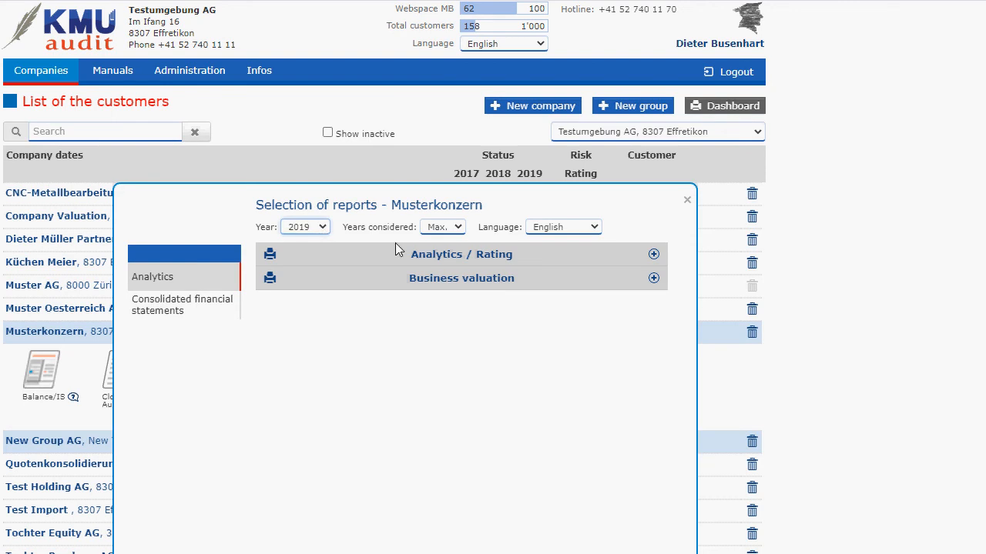
pyautogui.click(211, 305)
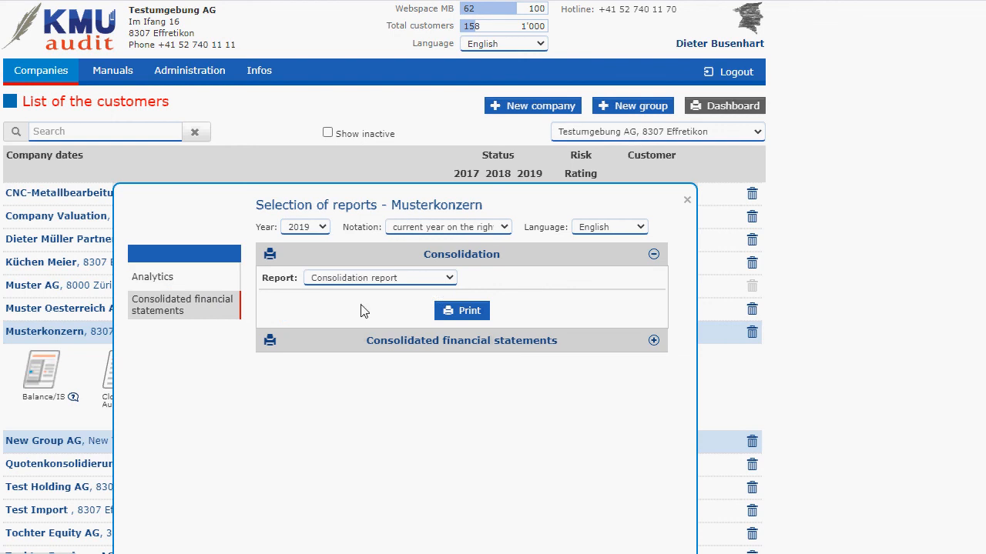
pyautogui.click(438, 278)
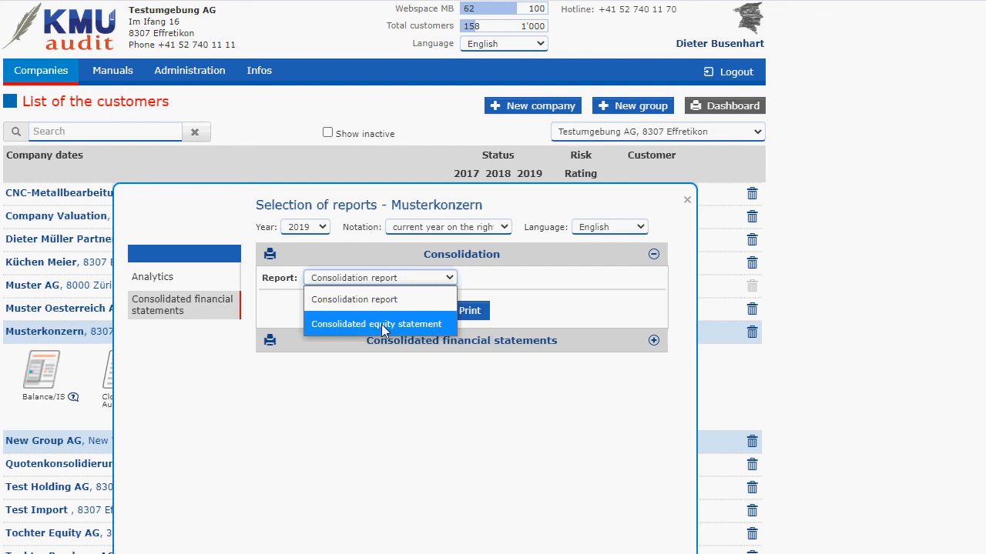
pyautogui.click(592, 313)
pyautogui.click(504, 343)
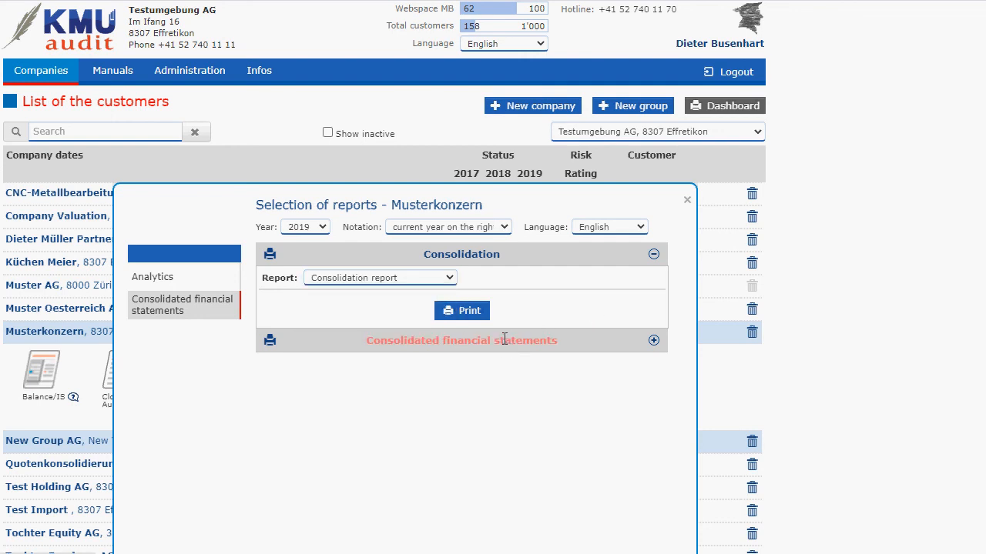
pyautogui.click(465, 259)
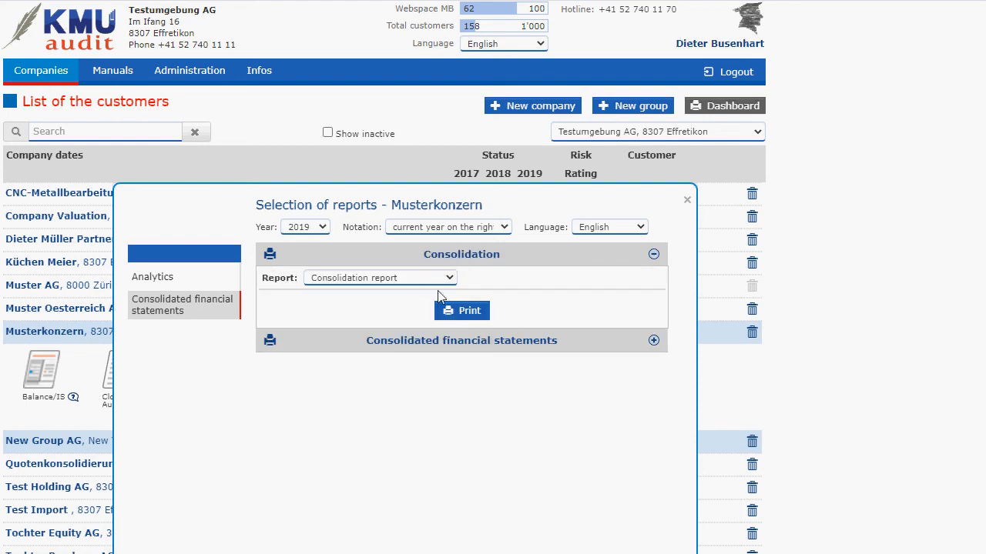
# Generate Musterkonzern's 2019 consolidation report and examine Muster AG's rating development from the list of subsidiaries within the group, returning to the report.
pyautogui.click(462, 311)
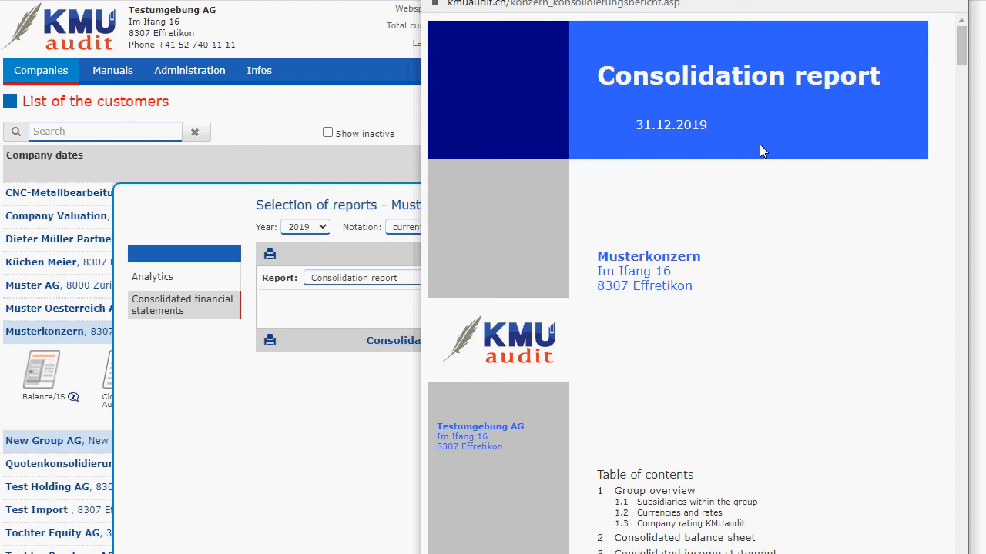
pyautogui.scroll(-3, 759, 151)
pyautogui.scroll(-4, 760, 151)
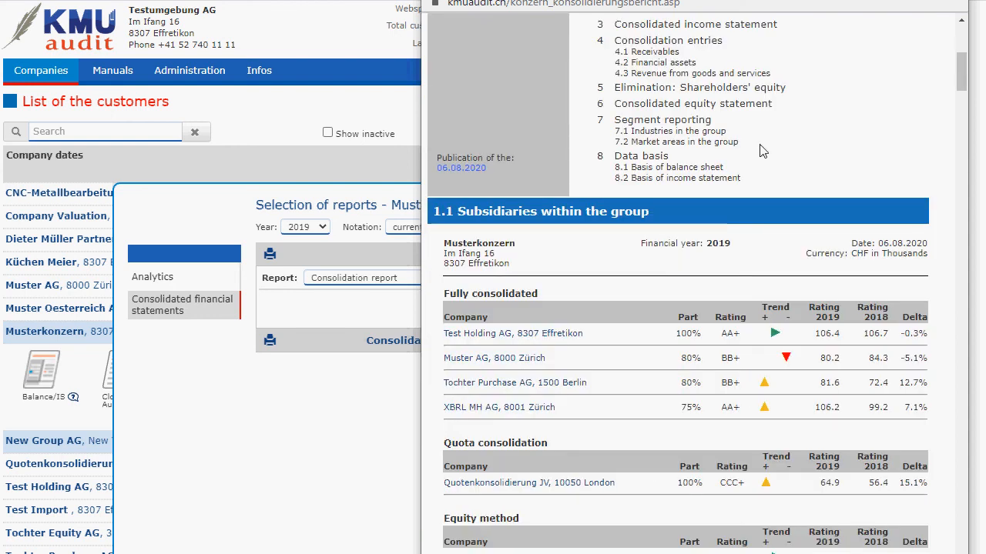
pyautogui.scroll(-1, 759, 151)
pyautogui.scroll(-1, 759, 151)
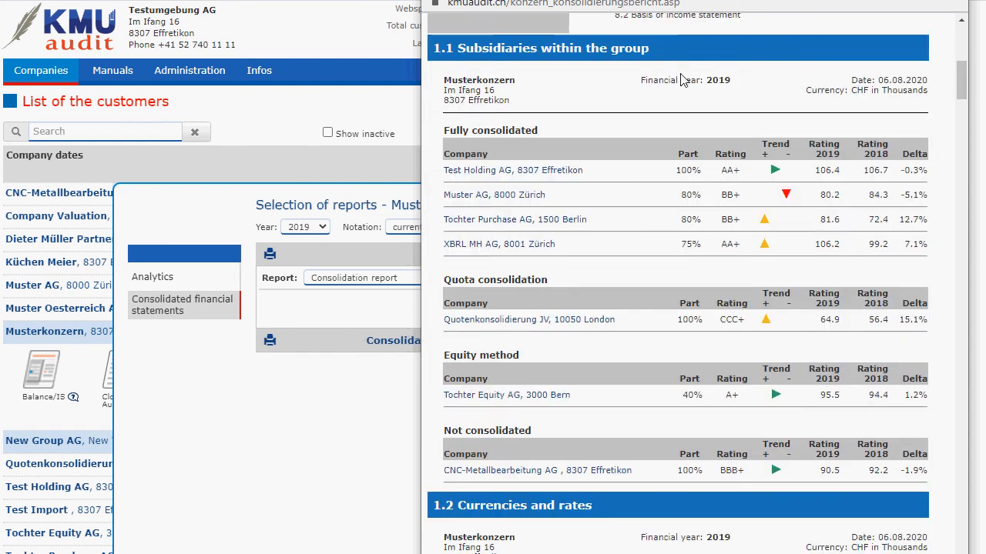
pyautogui.click(530, 196)
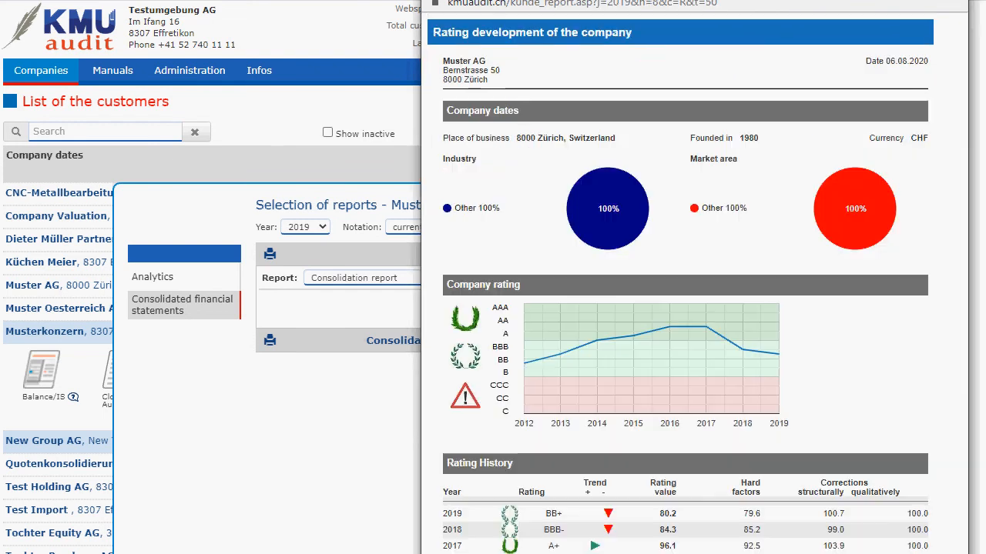
pyautogui.hotkey('alt', 'Left')
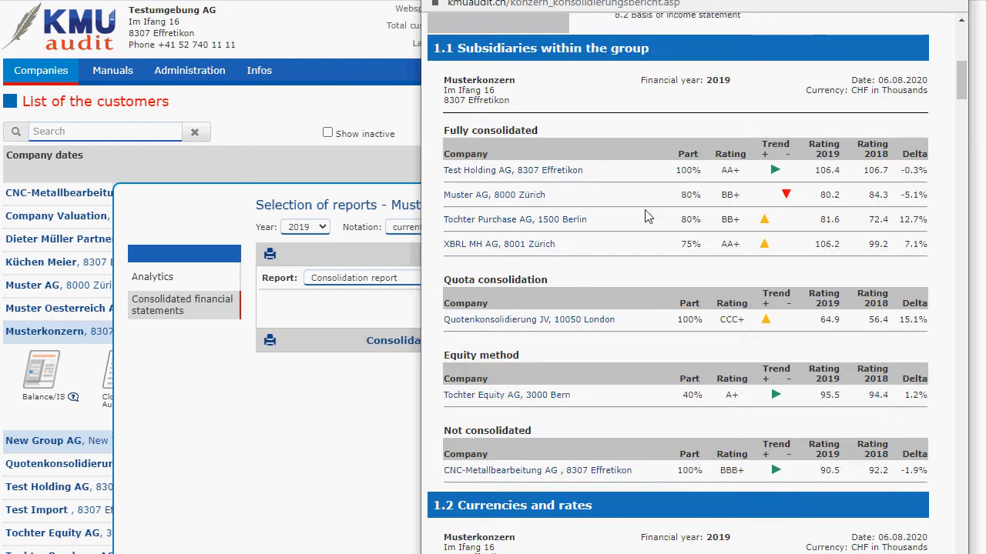
# Examine the report's currencies and rates and the group's company rating, continuing to the consolidated balance sheet.
pyautogui.scroll(-3, 644, 214)
pyautogui.scroll(1, 645, 209)
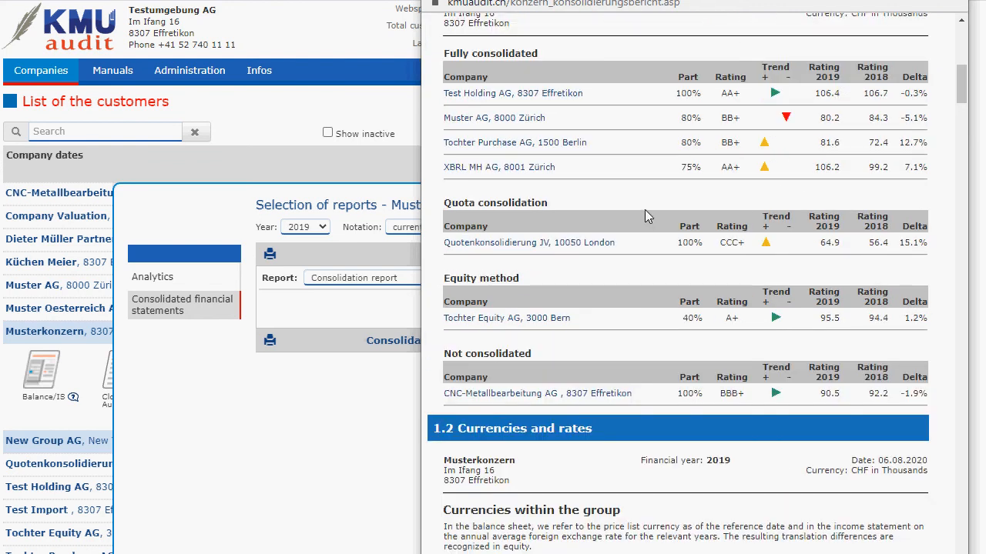
pyautogui.scroll(-5, 645, 217)
pyautogui.scroll(-1, 646, 217)
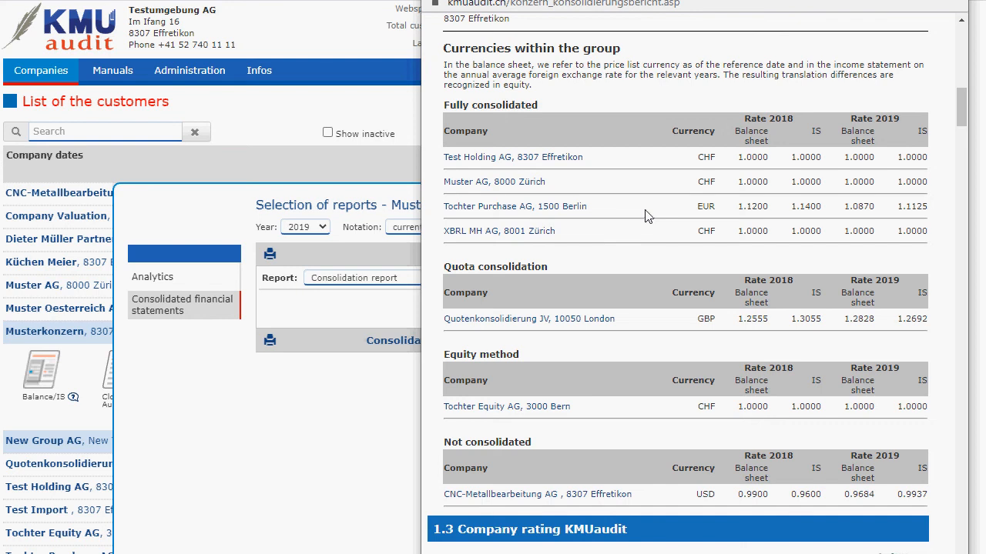
pyautogui.scroll(-1, 645, 216)
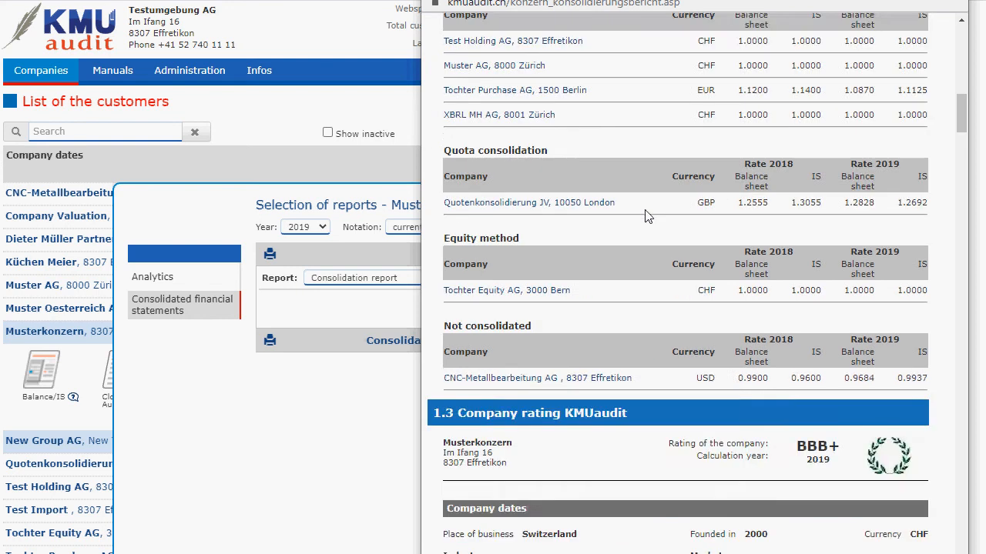
pyautogui.scroll(-5, 646, 217)
pyautogui.scroll(-1, 645, 216)
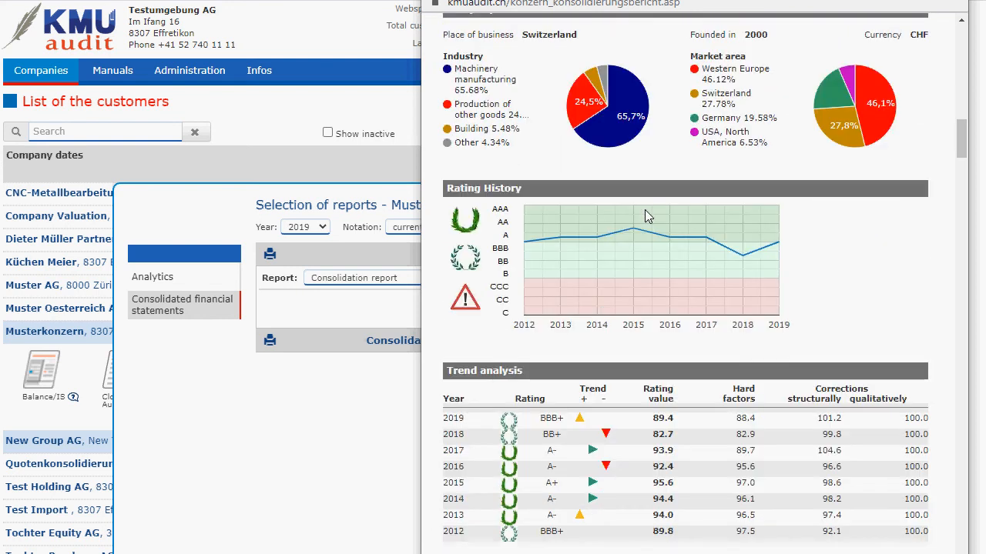
pyautogui.scroll(-5, 645, 217)
pyautogui.scroll(-5, 645, 216)
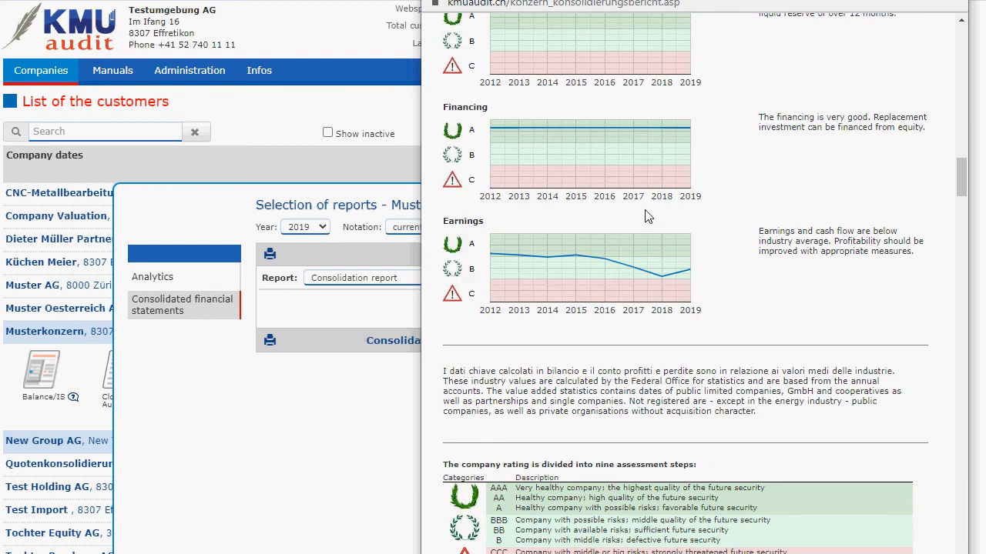
pyautogui.scroll(-5, 646, 217)
pyautogui.scroll(1, 645, 216)
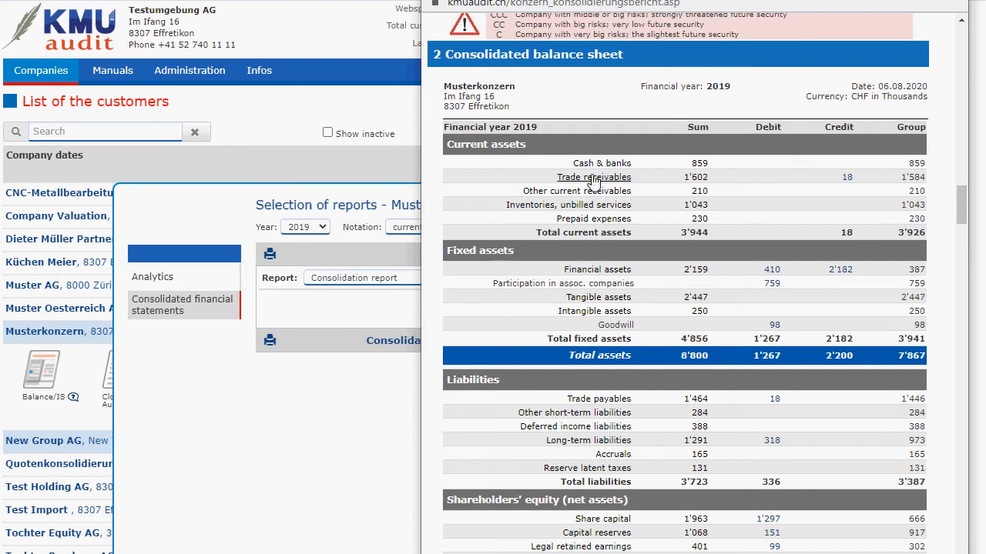
# Trace the balance sheet's trade receivables to their account details per subsidiary and return to the consolidated balance sheet.
pyautogui.click(594, 180)
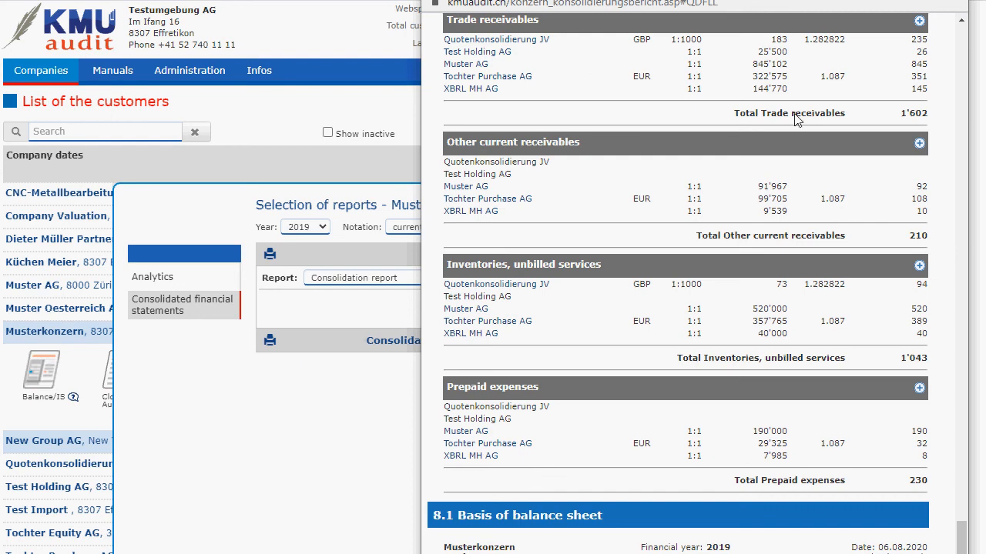
pyautogui.click(920, 21)
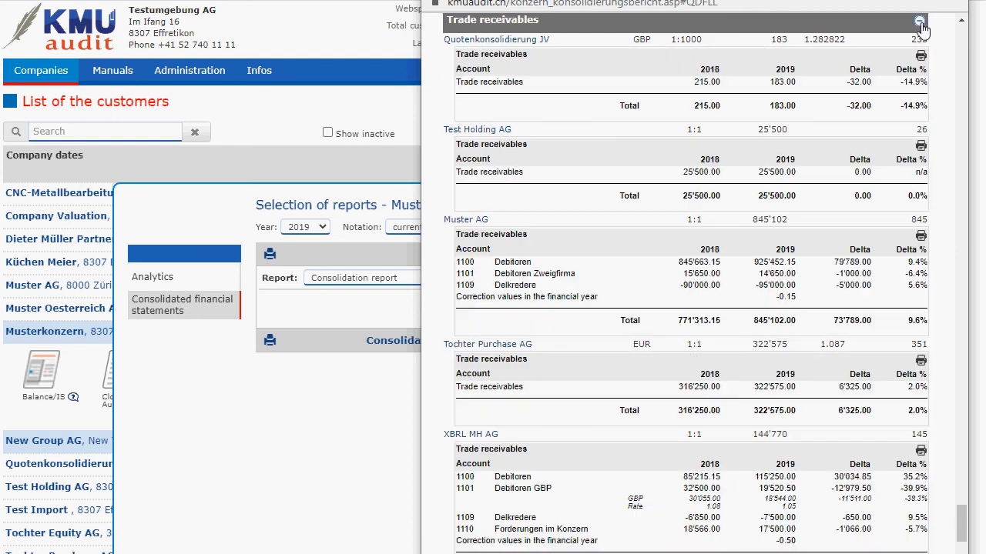
pyautogui.click(499, 24)
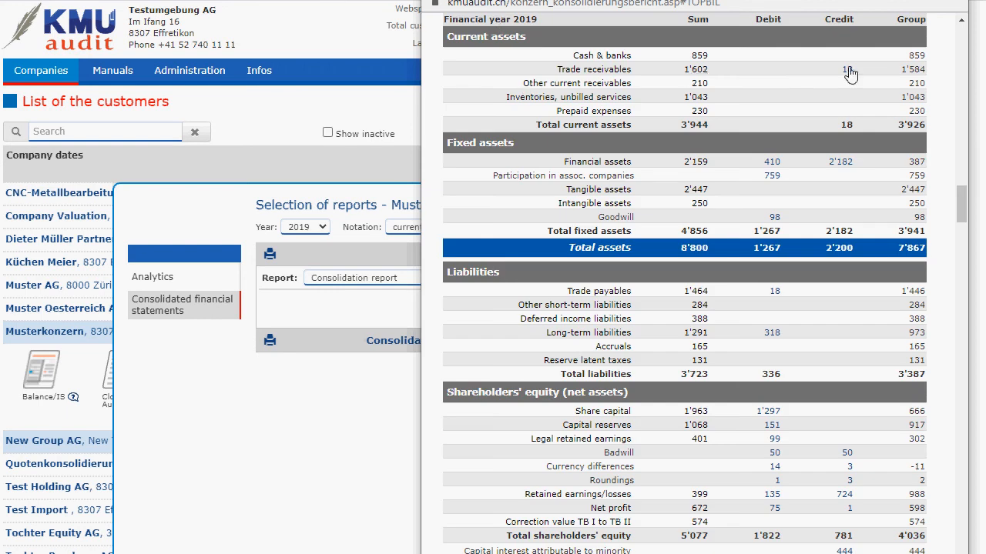
pyautogui.scroll(1, 847, 155)
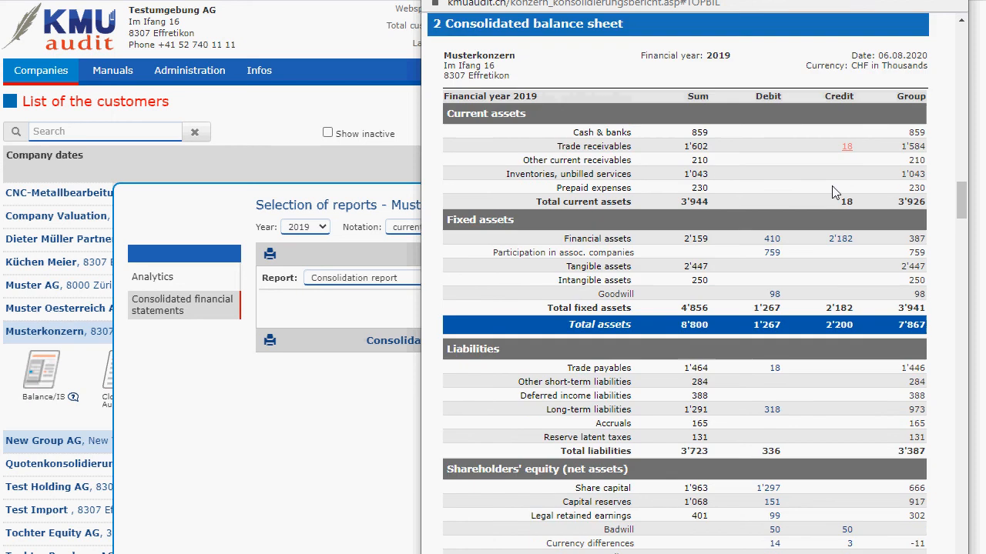
# Examine the financial assets' elimination entries and their account details per subsidiary, returning to the consolidated balance sheet.
pyautogui.click(772, 240)
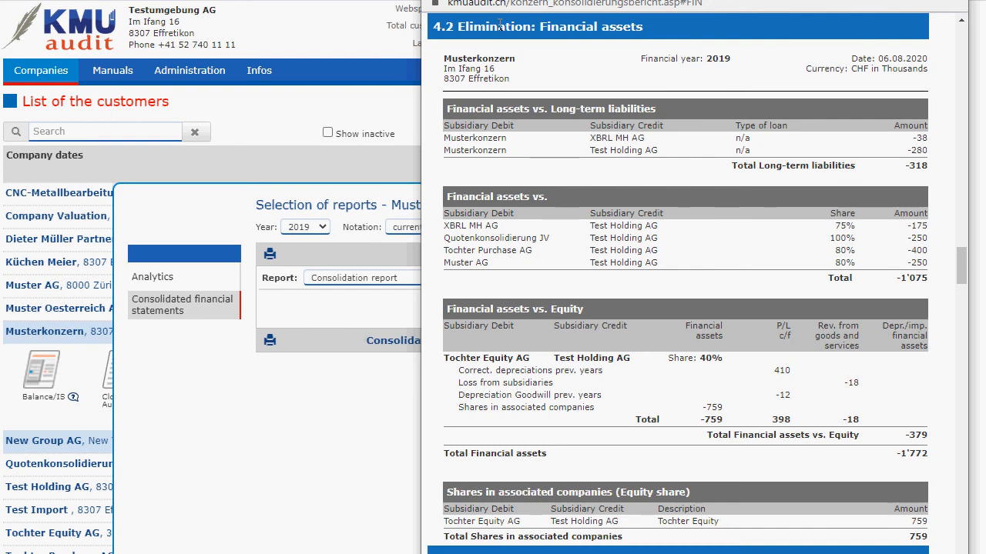
pyautogui.click(486, 109)
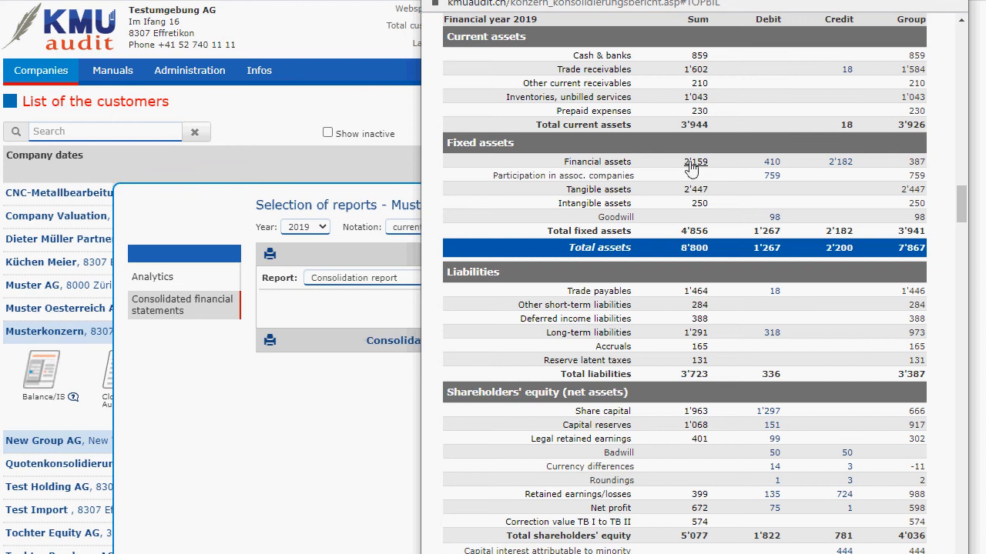
pyautogui.click(693, 163)
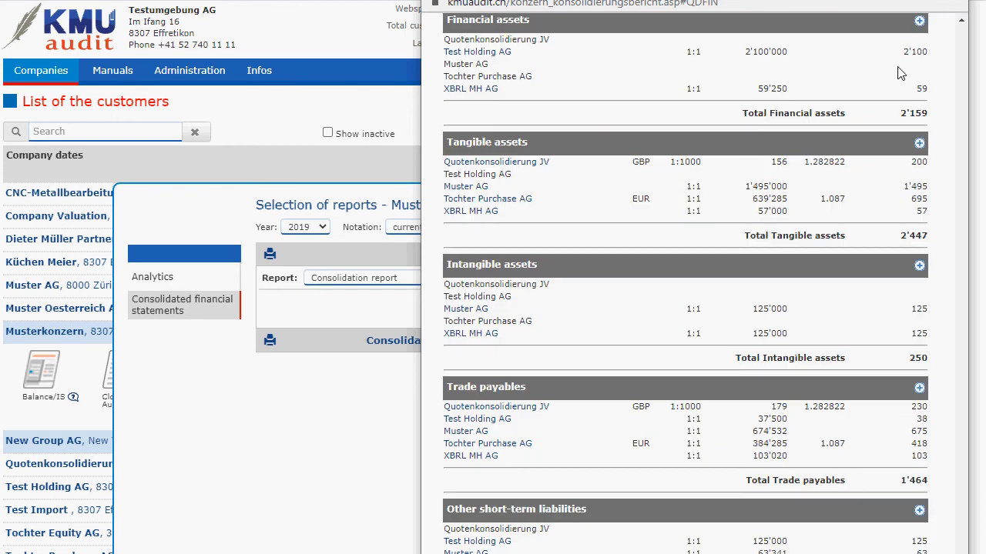
pyautogui.click(918, 23)
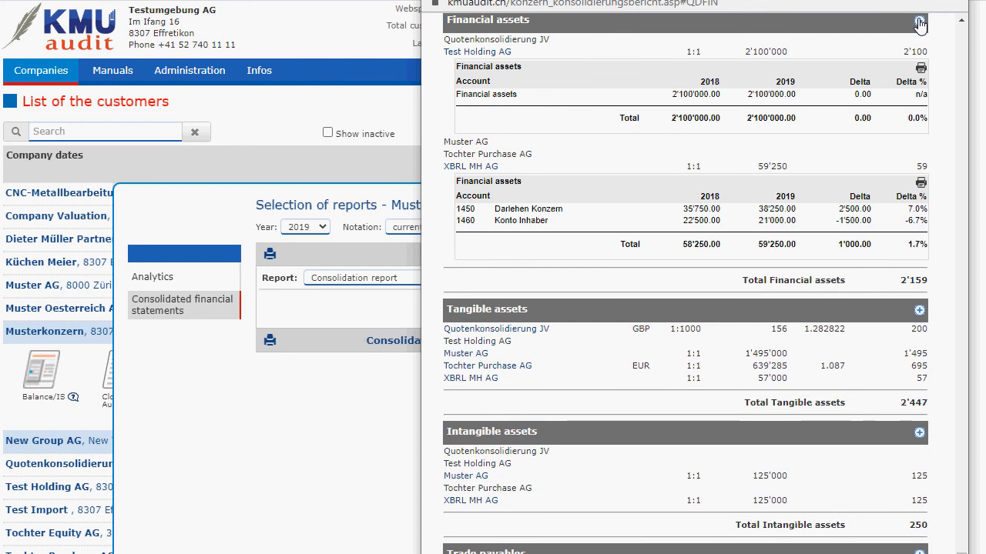
pyautogui.click(918, 22)
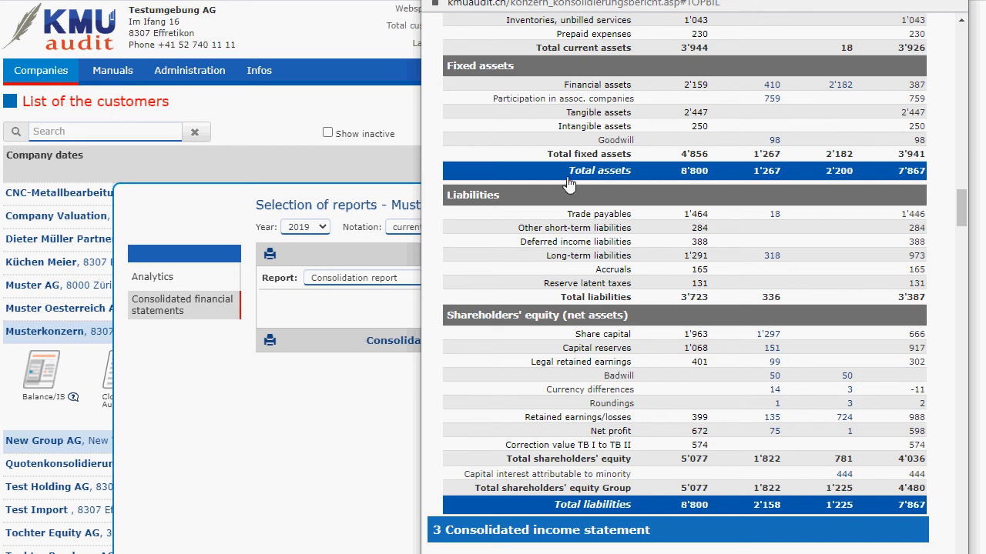
# Check the elimination entries behind profit attributable to minority and costs of sales in the consolidated income statement, returning to it each time.
pyautogui.scroll(-6, 569, 183)
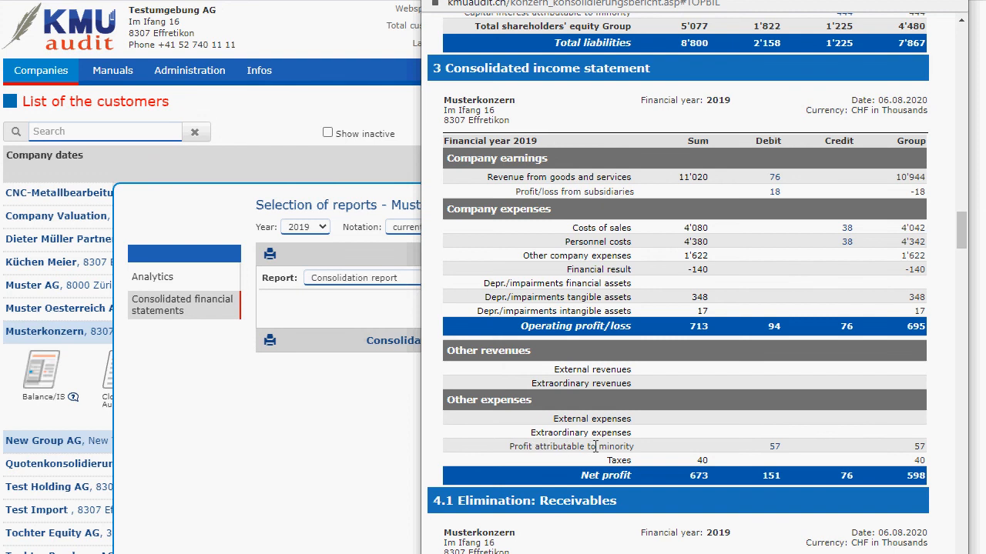
pyautogui.click(772, 452)
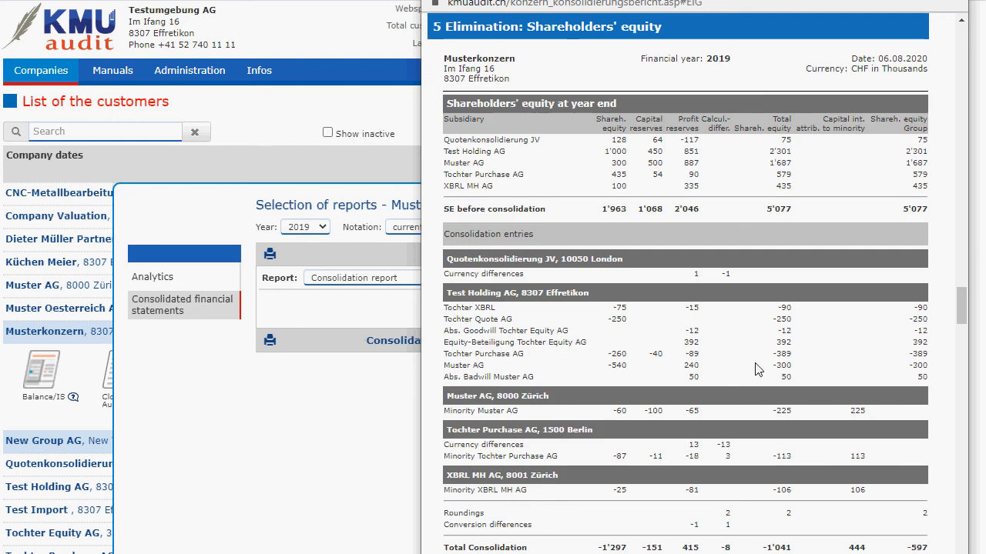
pyautogui.click(537, 106)
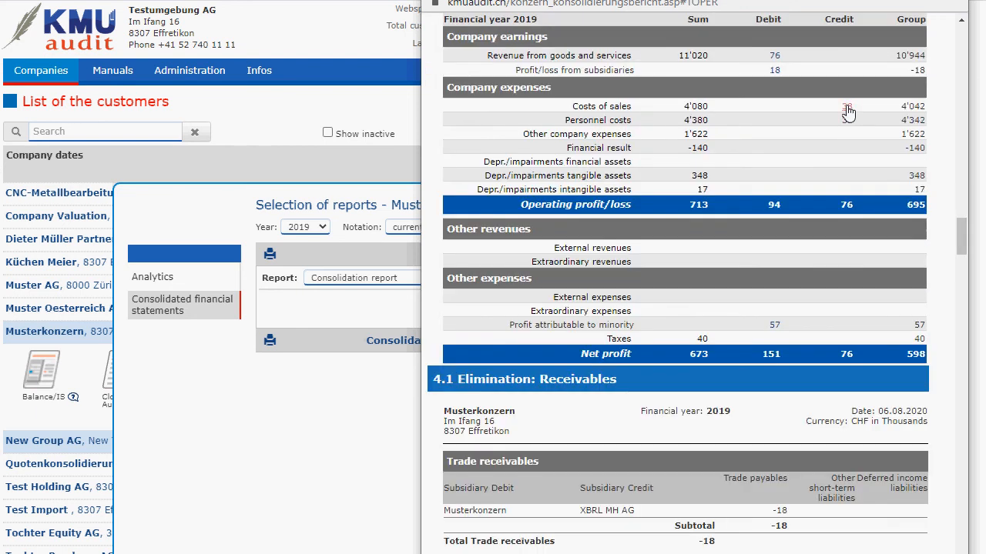
pyautogui.click(846, 108)
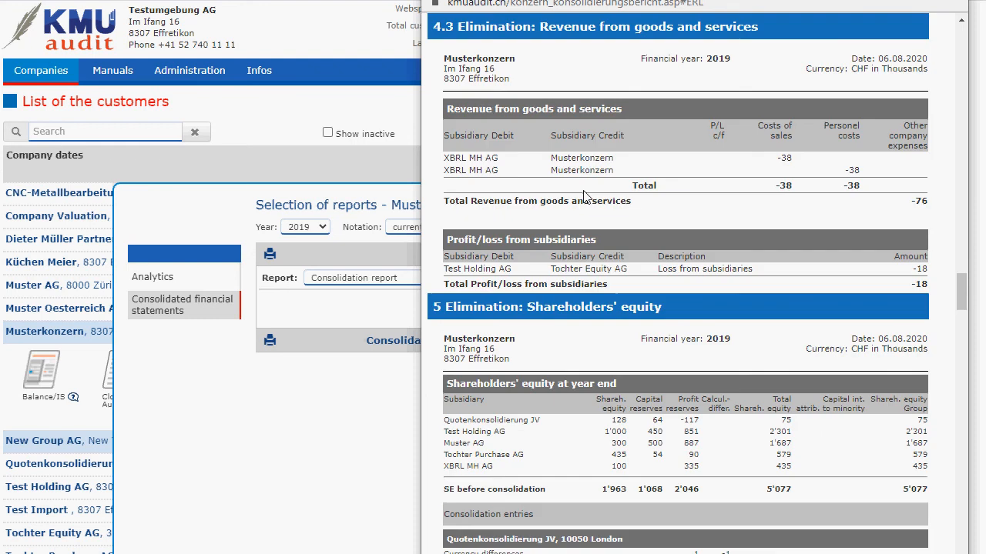
pyautogui.click(570, 109)
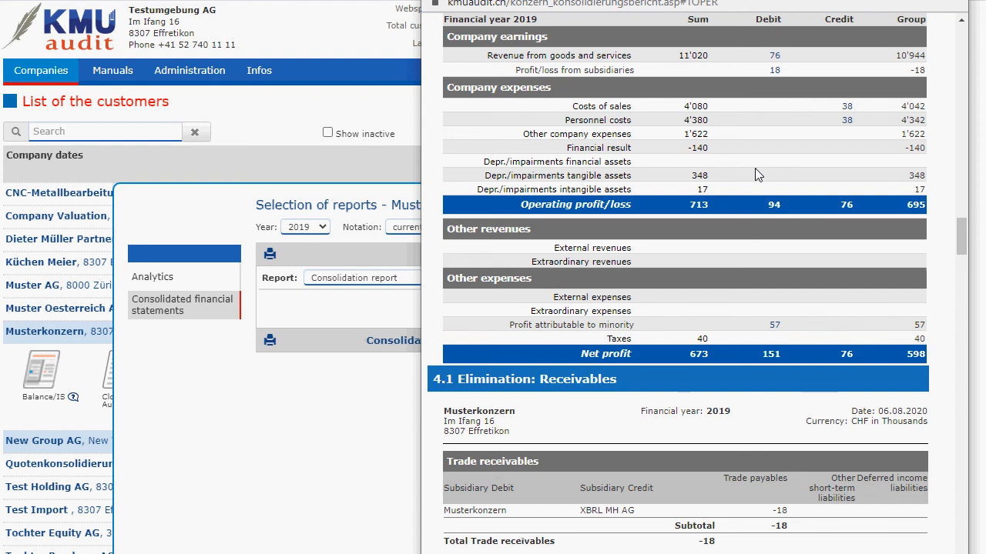
# Preview the consolidation report's pages for saving as PDF, through to segment reporting, and cancel without saving.
pyautogui.rightClick(681, 147)
pyautogui.click(712, 241)
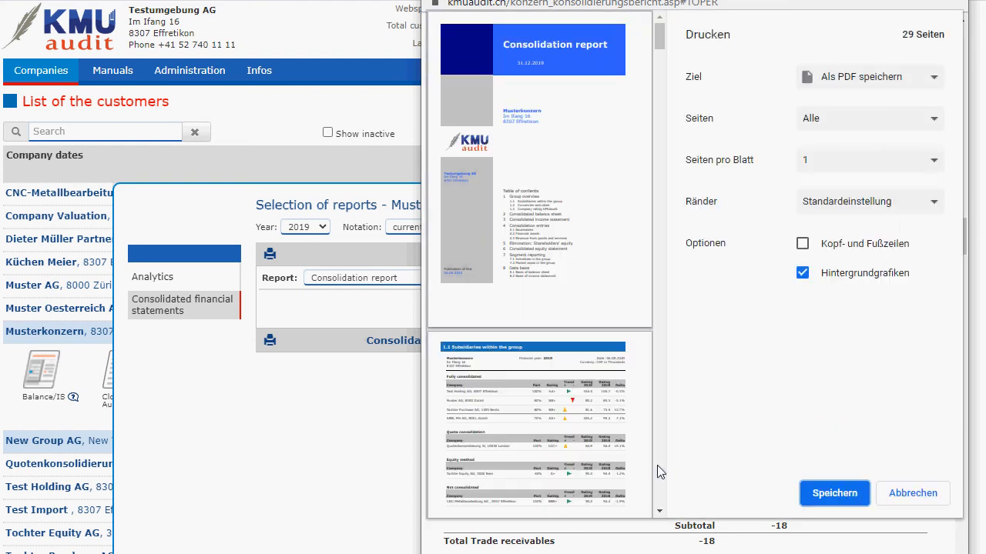
pyautogui.scroll(-5, 657, 465)
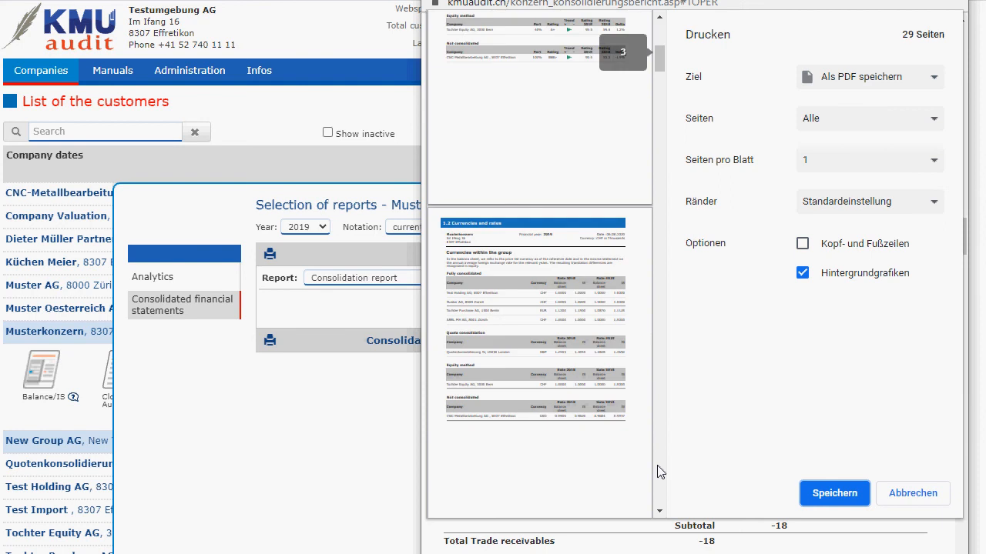
pyautogui.scroll(-8, 656, 472)
pyautogui.scroll(-8, 657, 471)
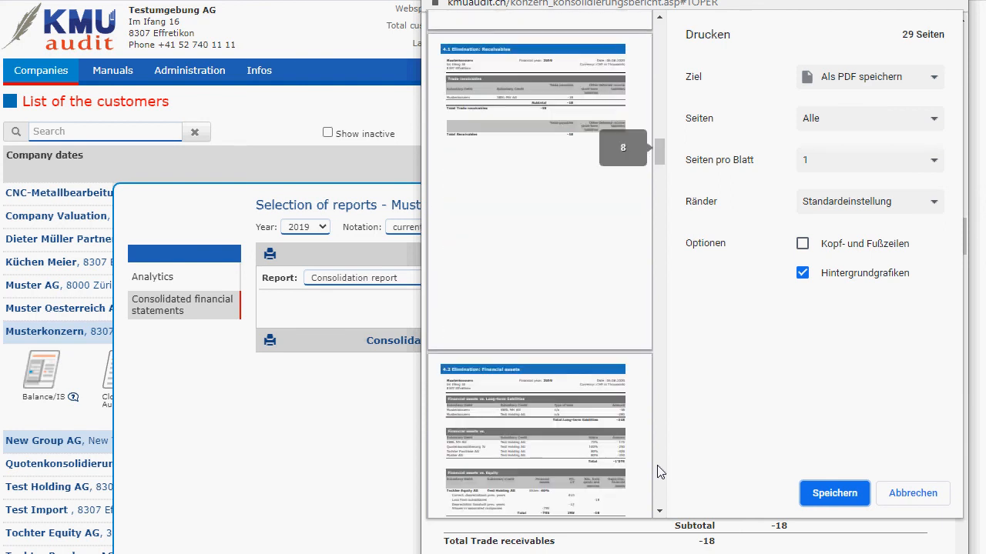
pyautogui.scroll(-10, 656, 471)
pyautogui.scroll(-12, 657, 472)
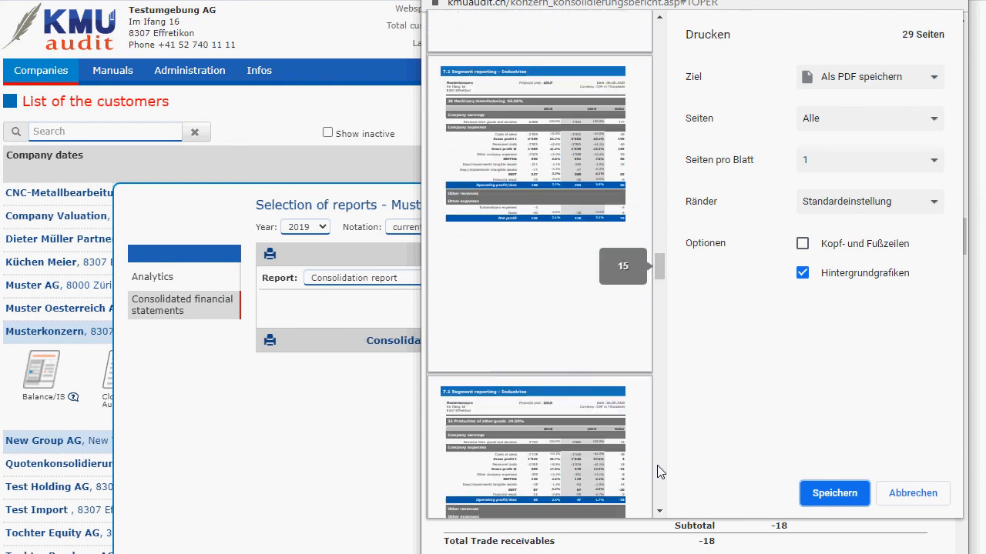
pyautogui.click(920, 501)
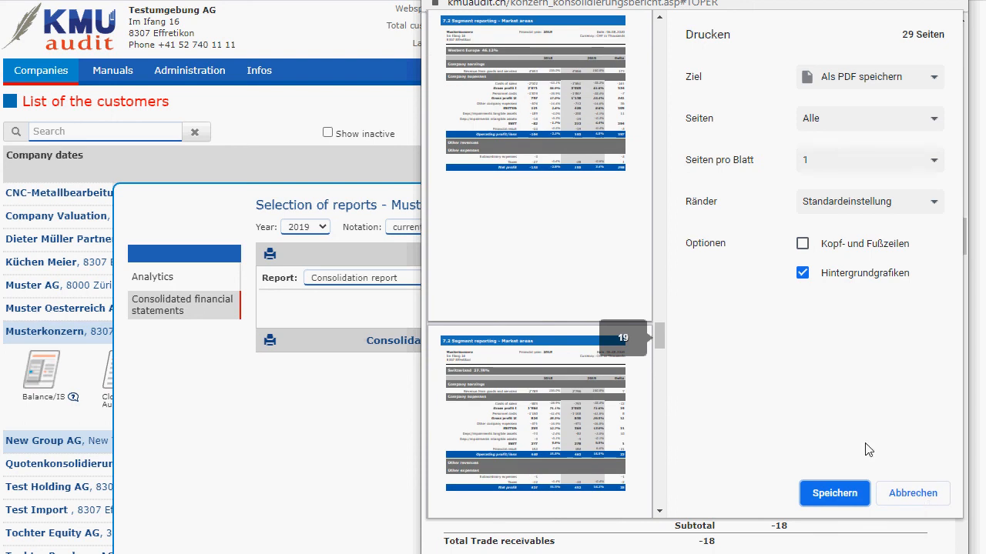
# Generate Musterkonzern's 2019 consolidated equity statement, review it down to the Goodwill / Badwill section and close it.
pyautogui.click(428, 277)
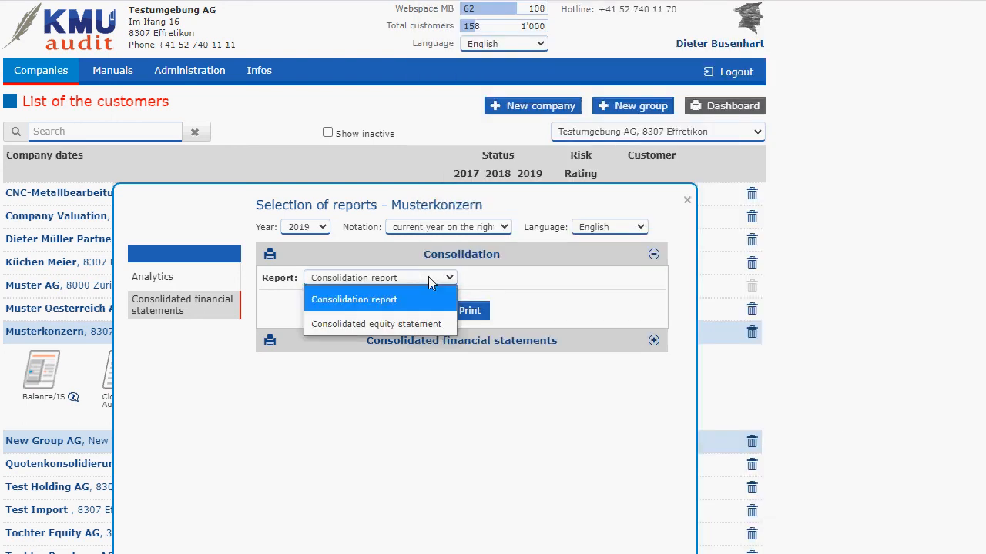
pyautogui.click(414, 324)
pyautogui.click(466, 314)
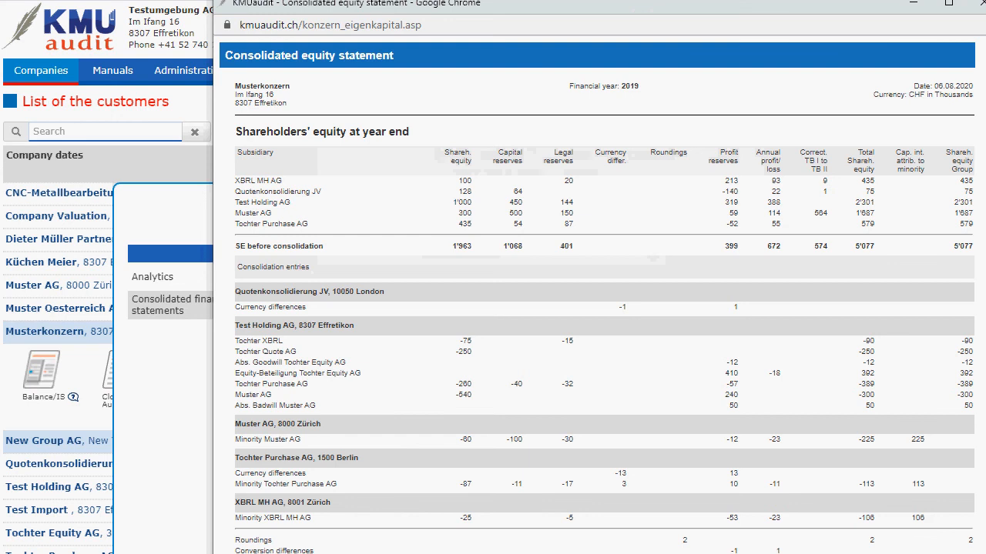
pyautogui.scroll(-2, 889, 286)
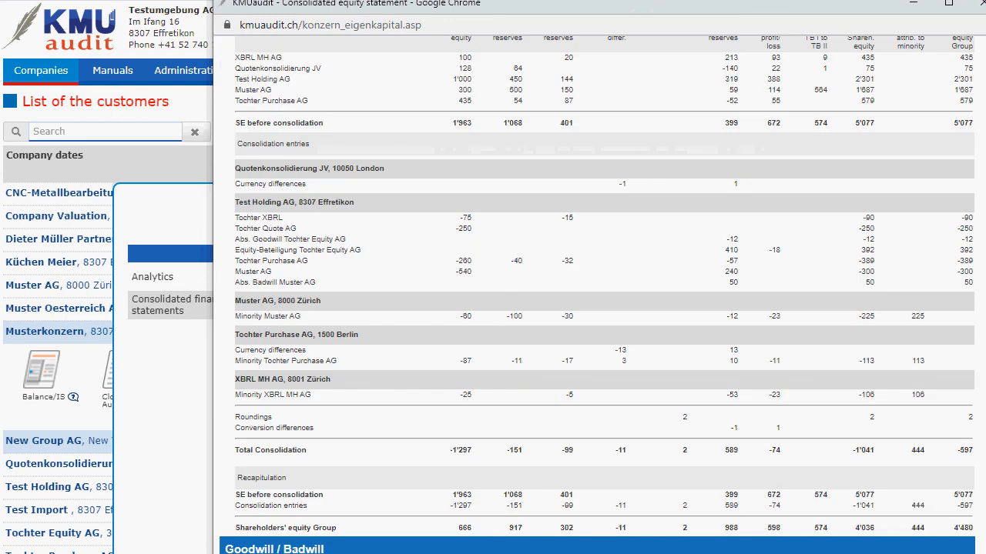
pyautogui.scroll(-1, 814, 378)
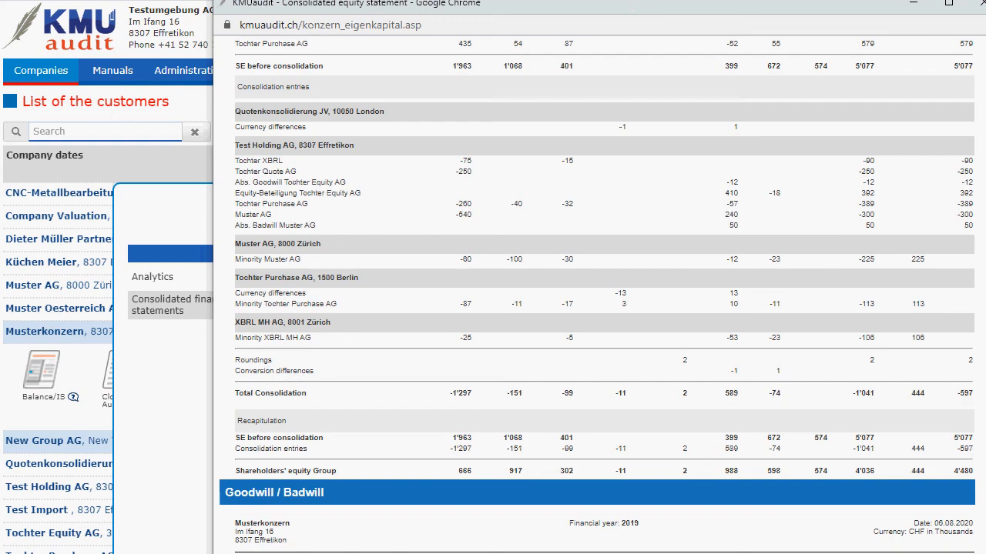
pyautogui.hotkey('ctrl', 'w')
# Generate Musterkonzern's 2019 consolidated financial statements with group overview, company rating, cash flow statement, equity statement and segment reporting.
pyautogui.click(459, 341)
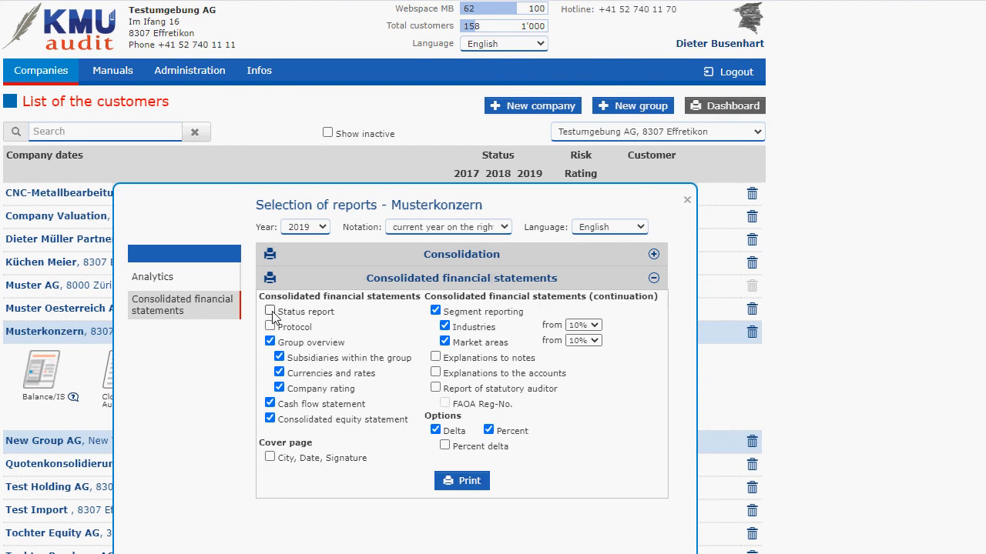
pyautogui.click(279, 389)
pyautogui.click(279, 389)
pyautogui.click(455, 480)
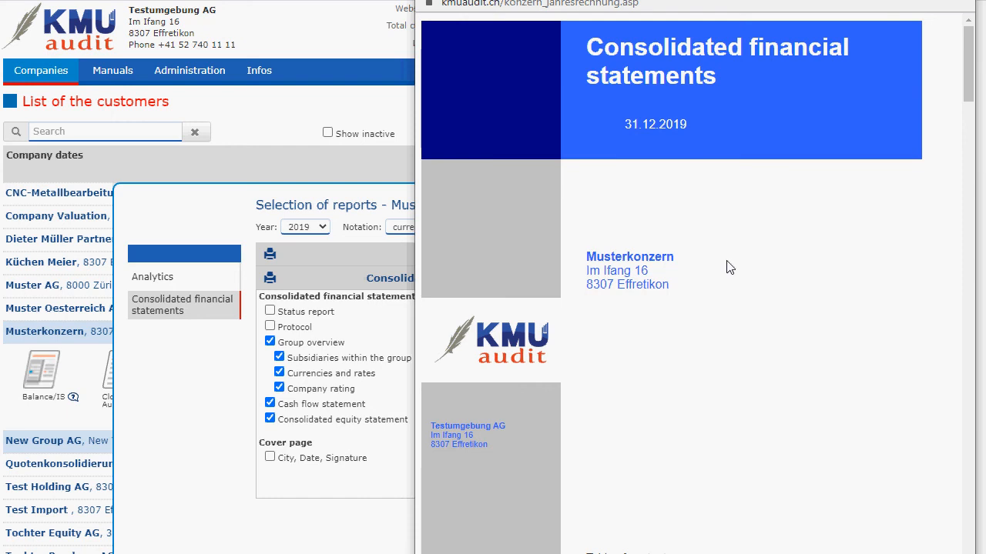
# Review the consolidated financial statements from the cover page through subsidiaries and currencies to the Cash & banks footnote in the balance sheet.
pyautogui.scroll(-3, 729, 267)
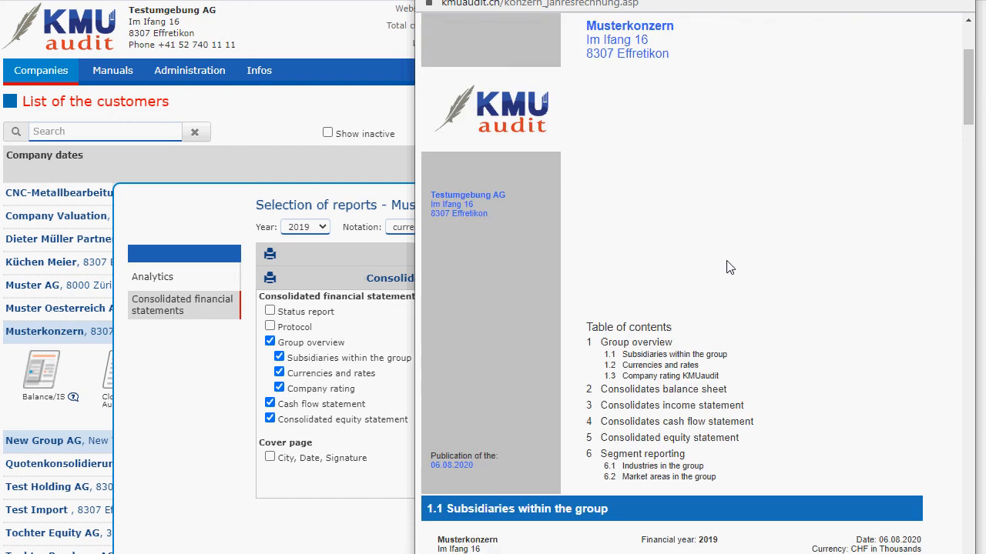
pyautogui.scroll(-1, 729, 267)
pyautogui.scroll(-5, 729, 267)
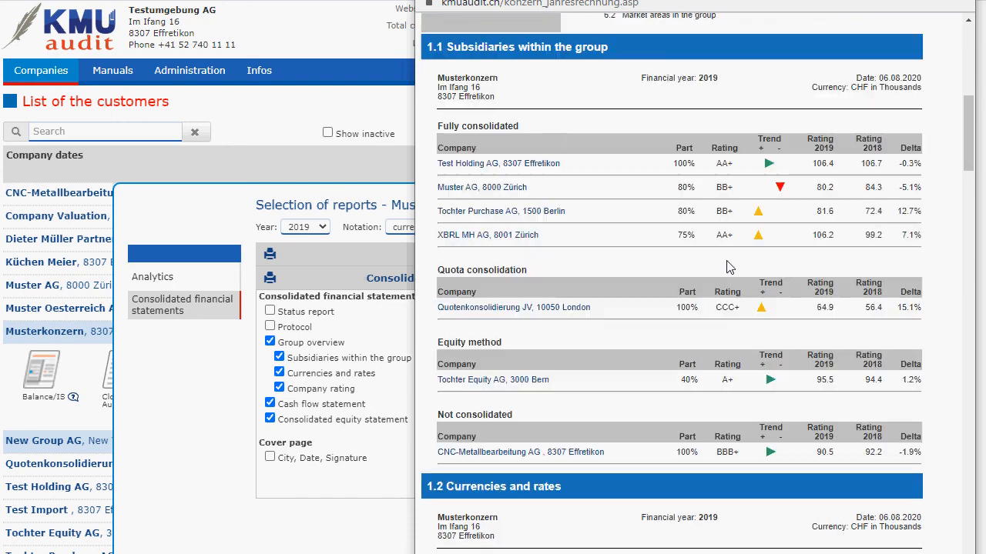
pyautogui.scroll(-5, 729, 267)
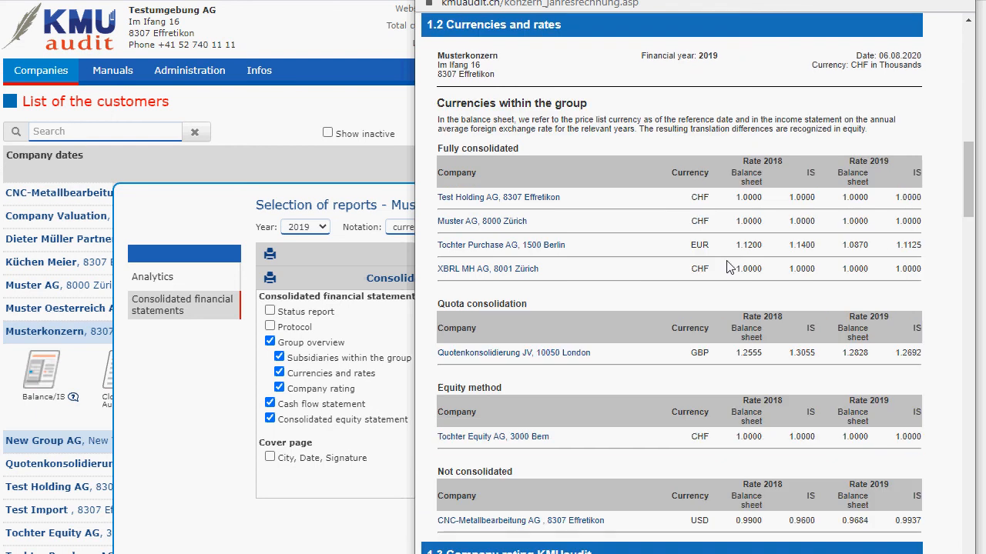
pyautogui.scroll(-5, 729, 267)
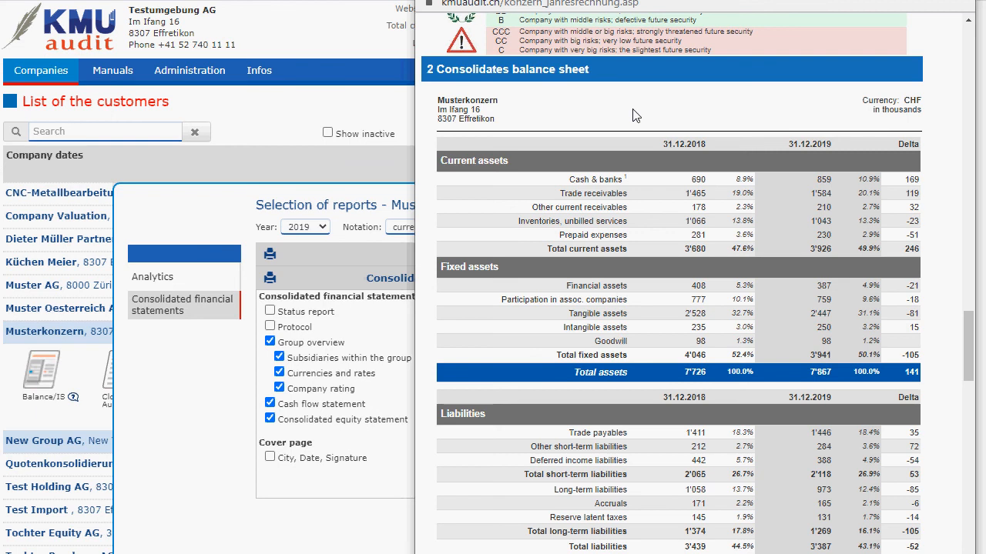
pyautogui.scroll(-1, 633, 116)
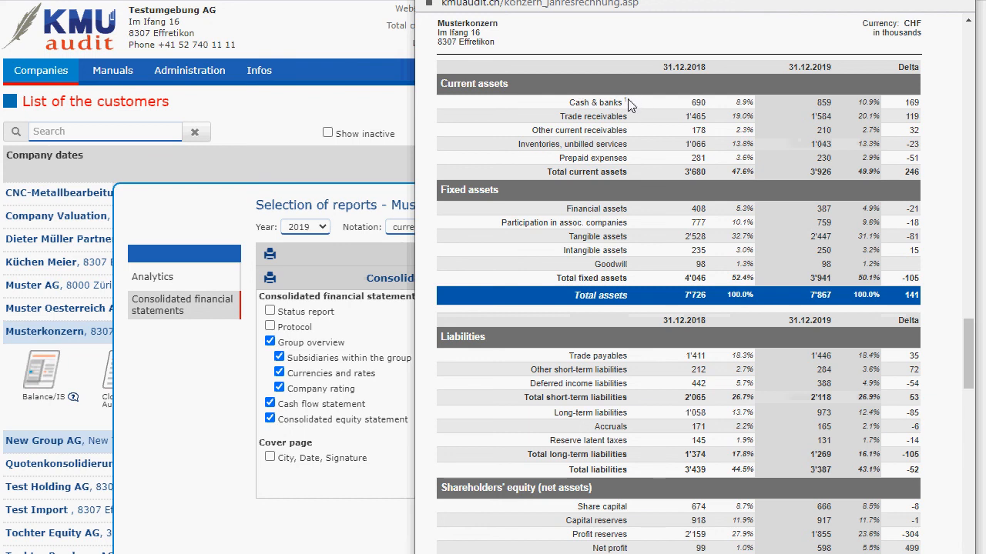
pyautogui.doubleClick(624, 102)
pyautogui.click(637, 106)
# Close the report selection and open Musterkonzern's balance sheet and income statement entry from the customer list.
pyautogui.click(303, 131)
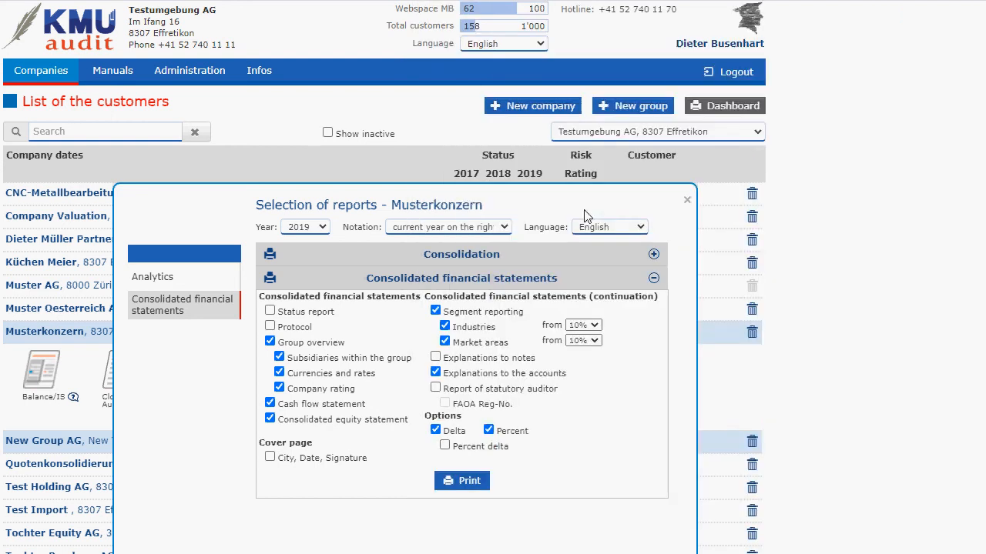
pyautogui.click(686, 200)
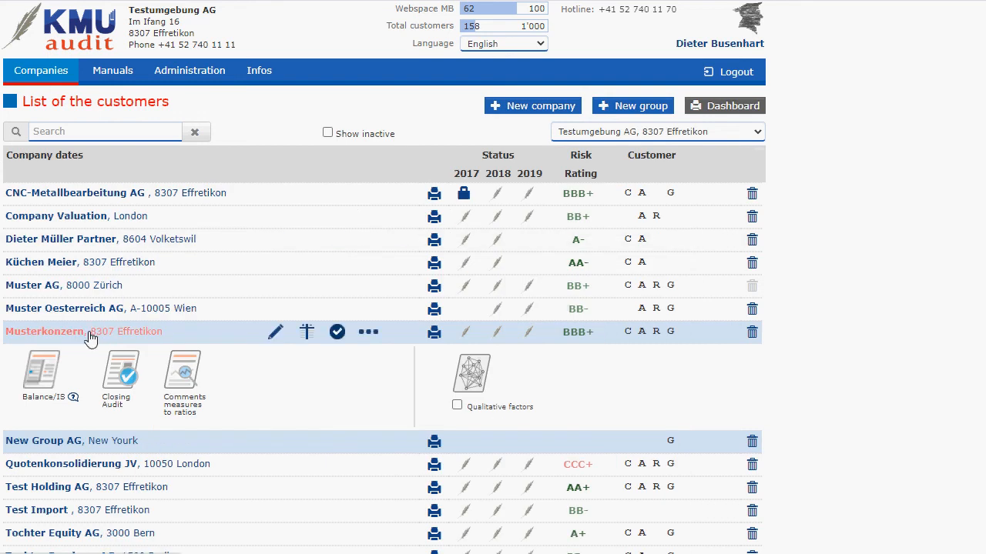
pyautogui.click(45, 372)
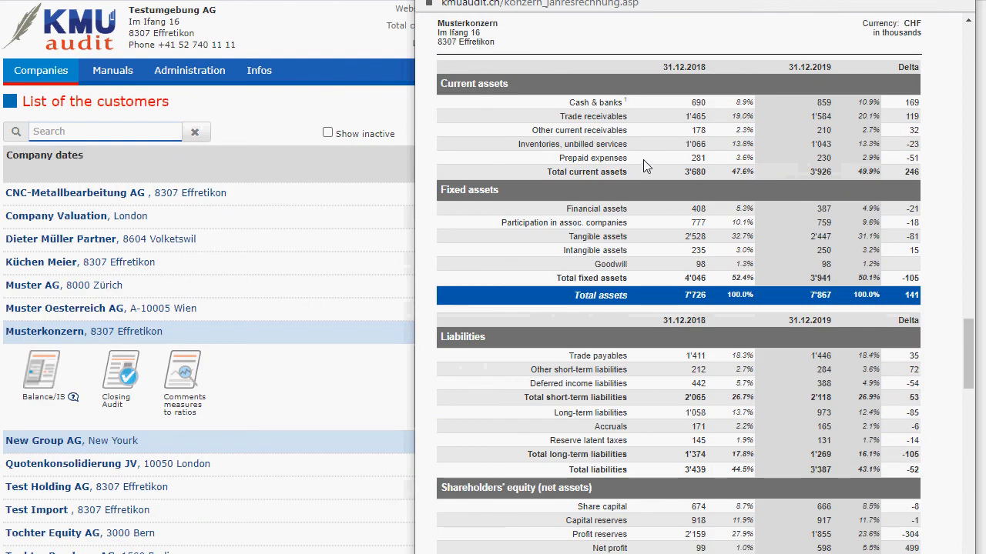
pyautogui.scroll(-6, 644, 162)
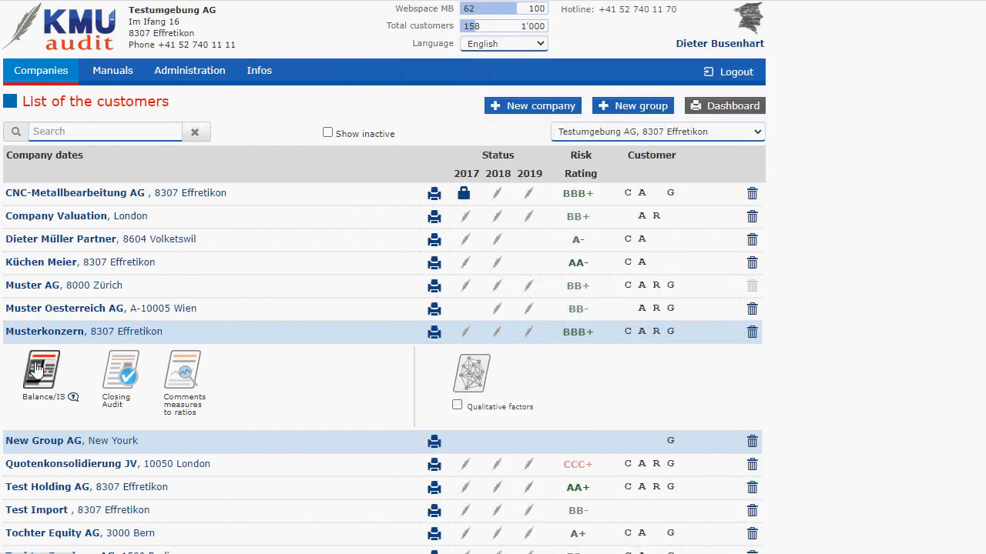
pyautogui.click(37, 369)
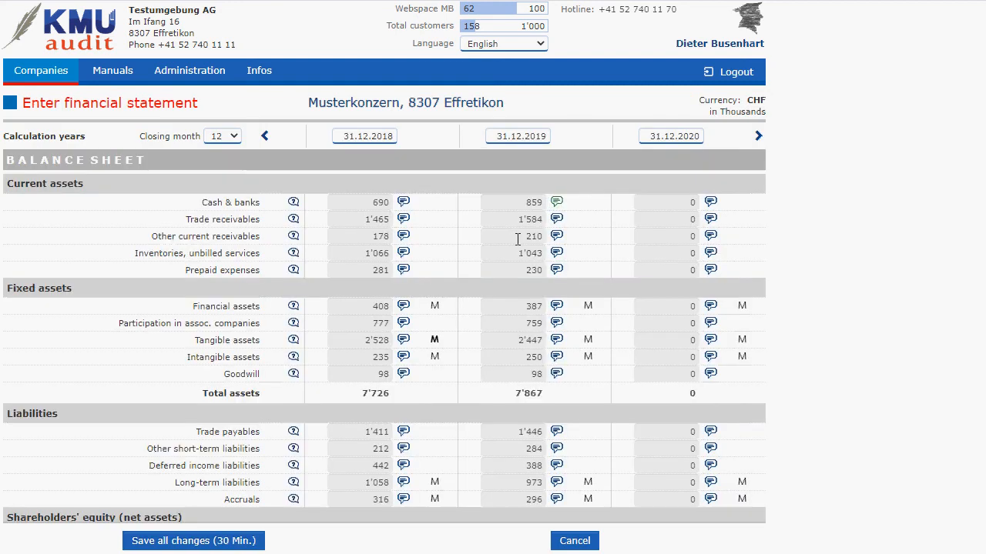
# Check the 2019 explanations for Cash & banks, Revenue from goods and services, and Personnel costs, closing each without changes.
pyautogui.click(556, 204)
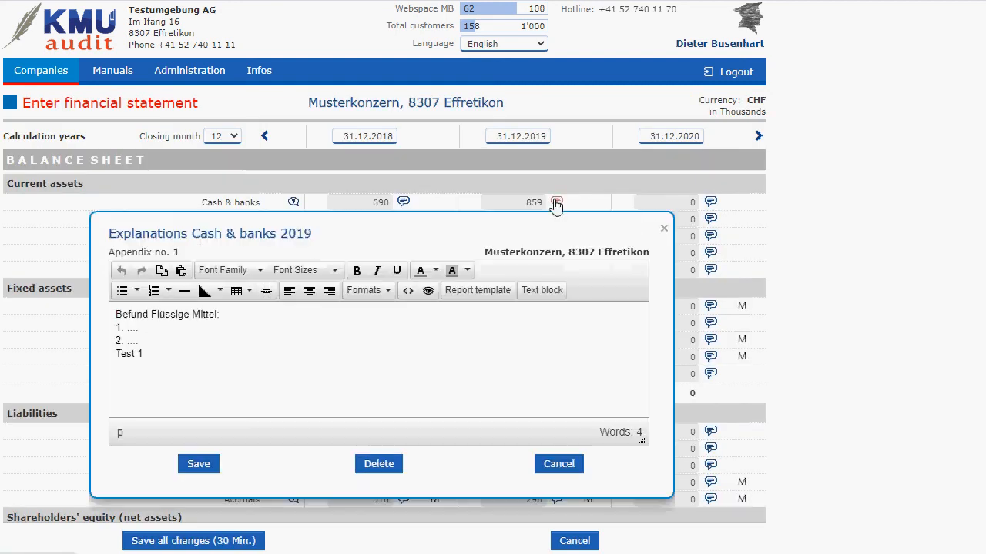
pyautogui.click(664, 230)
pyautogui.scroll(-5, 593, 261)
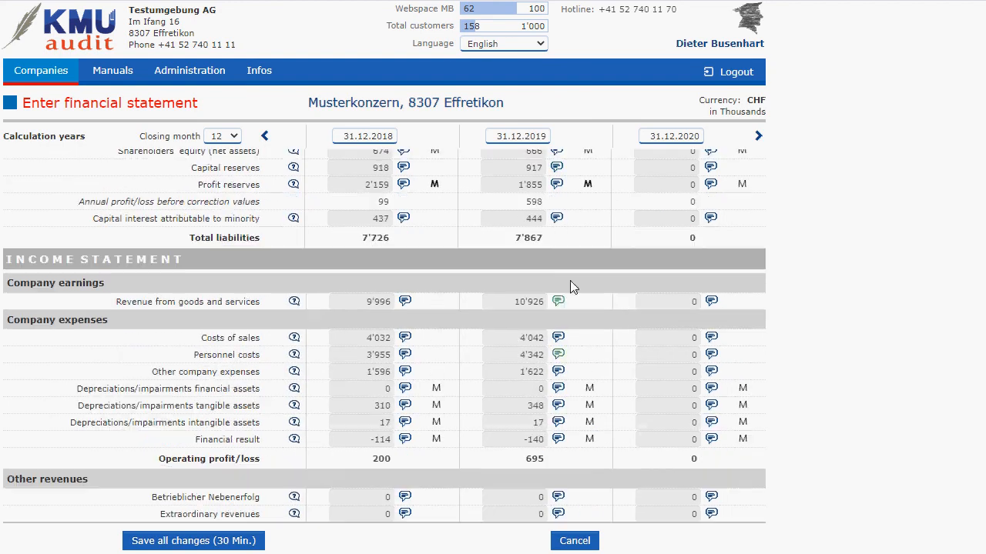
pyautogui.click(558, 302)
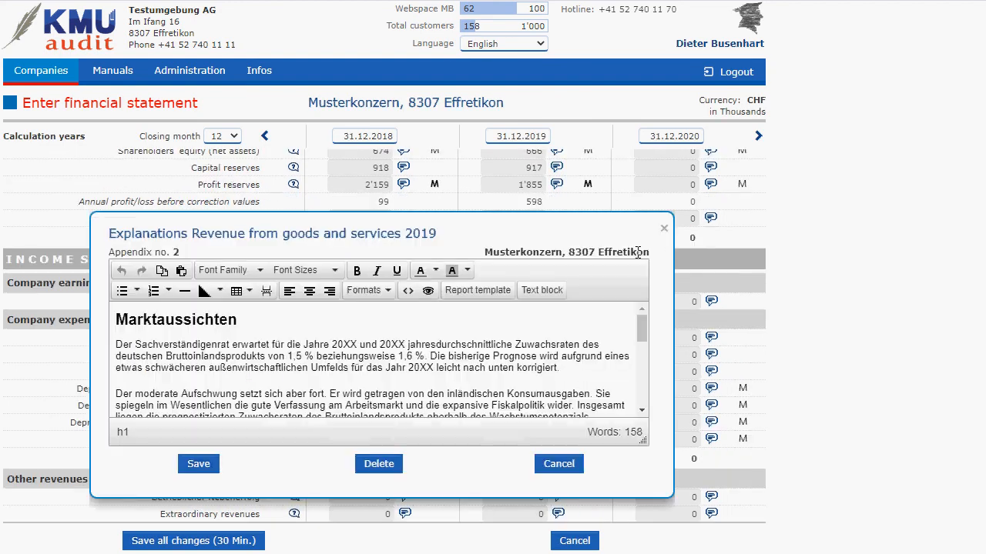
pyautogui.click(663, 231)
pyautogui.click(560, 356)
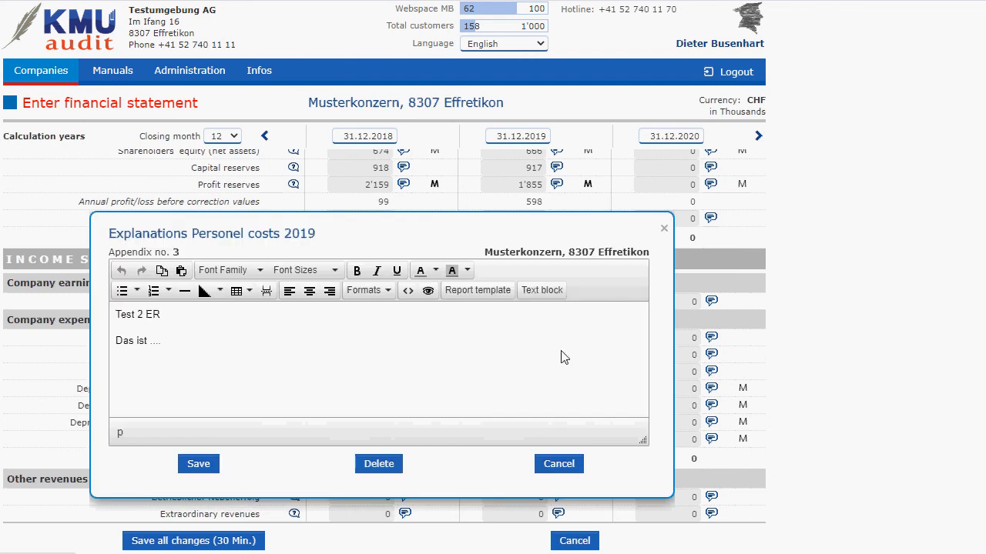
pyautogui.click(664, 228)
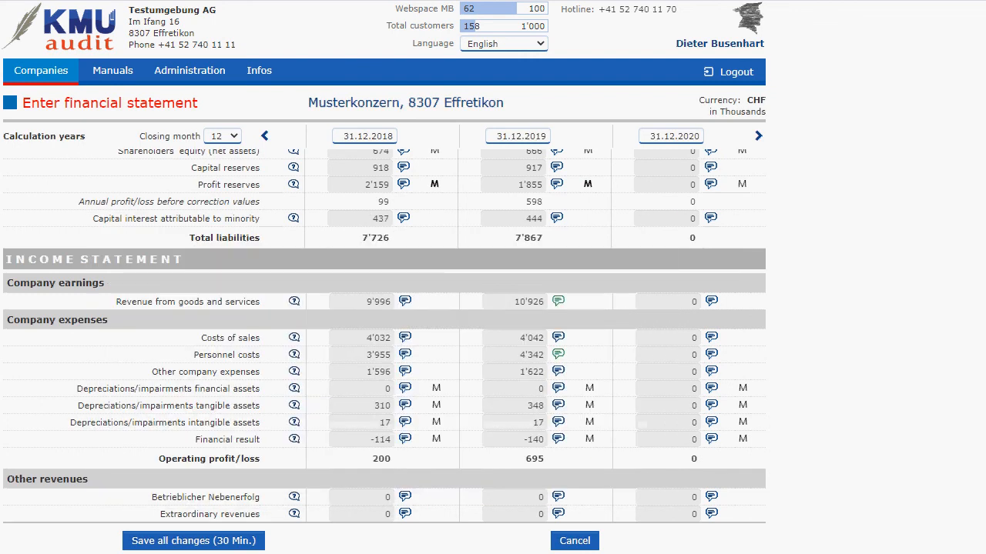
# Return to the consolidated financial statements, check the explanations to the accounts, and highlight the 2019 net profit under shareholders' equity.
pyautogui.hotkey('alt', 'Tab')
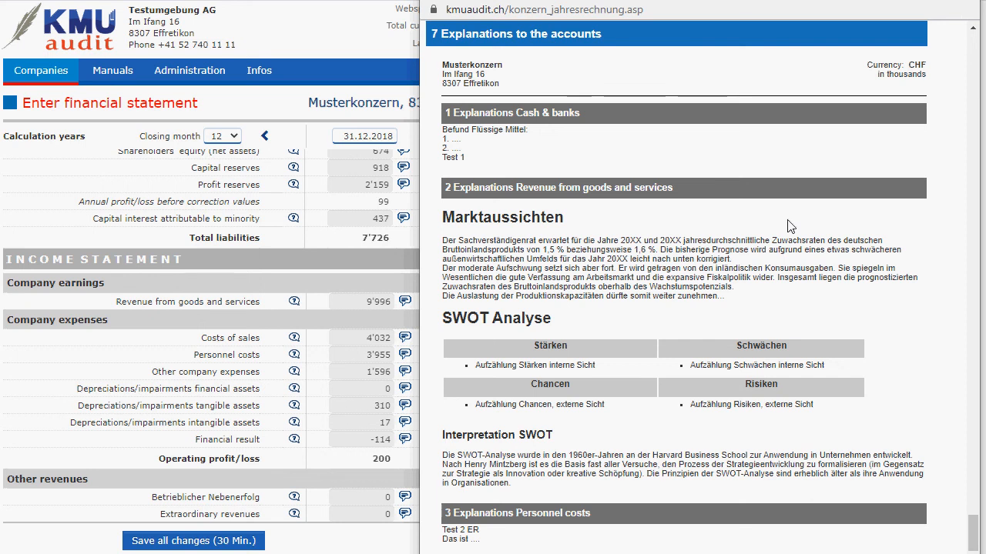
pyautogui.scroll(20, 844, 438)
pyautogui.moveTo(843, 435); pyautogui.dragTo(817, 437)
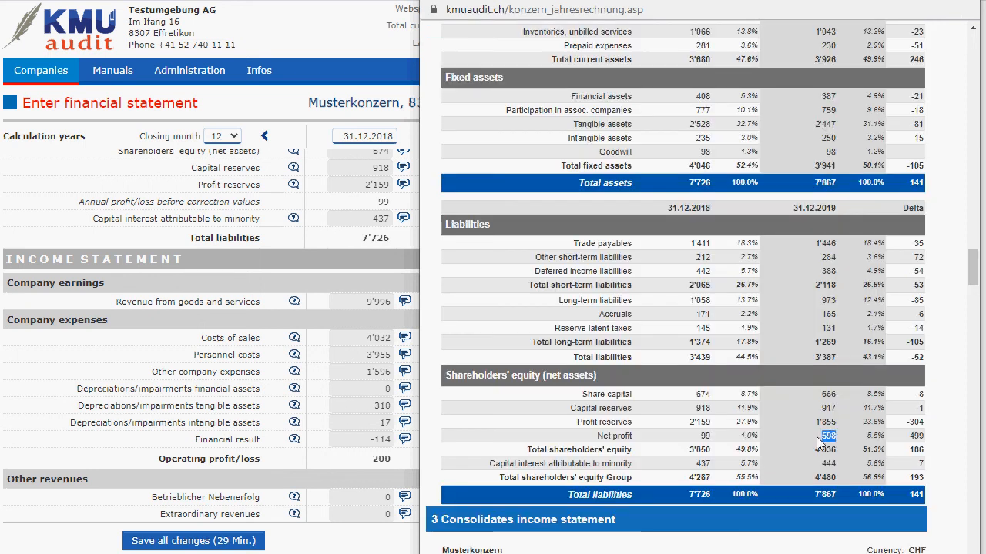
pyautogui.click(849, 465)
# Review the consolidated income, cash flow and equity statements, then the segment reporting by industries and market areas.
pyautogui.scroll(-6, 848, 454)
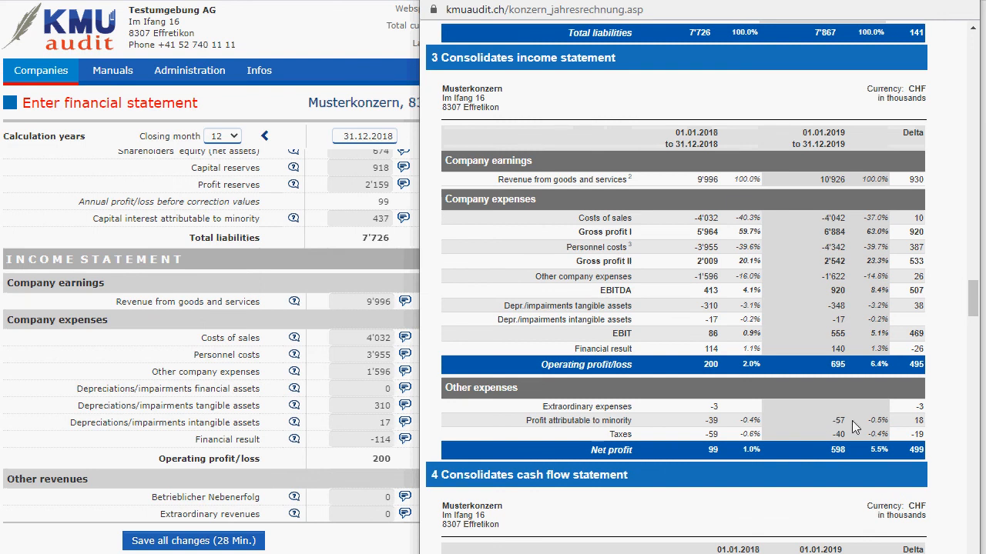
pyautogui.scroll(-6, 853, 428)
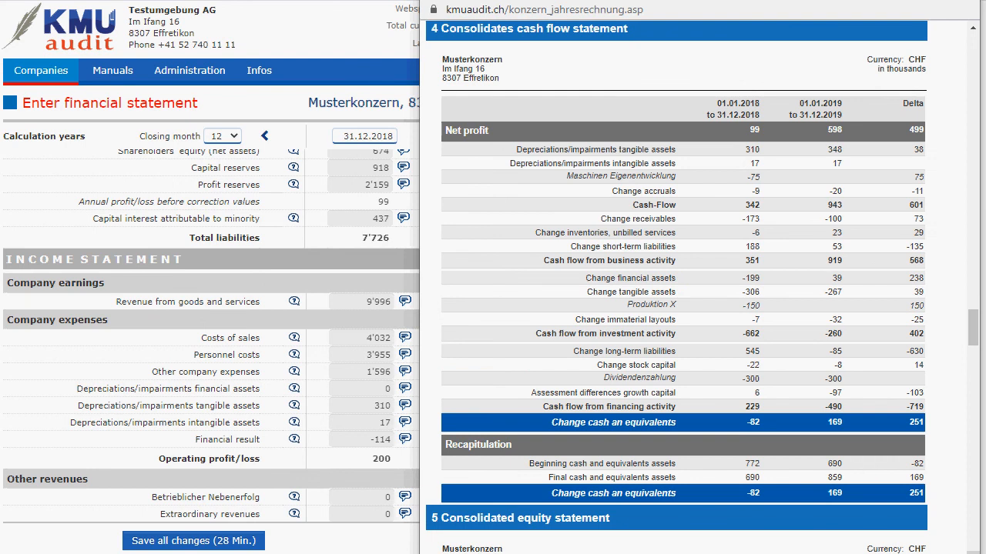
pyautogui.scroll(-6, 676, 308)
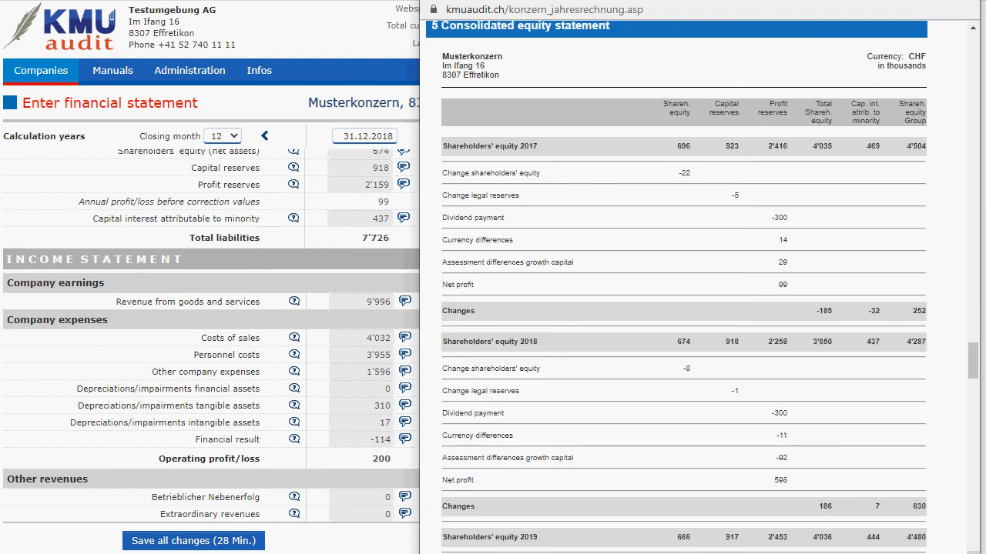
pyautogui.scroll(-10, 491, 300)
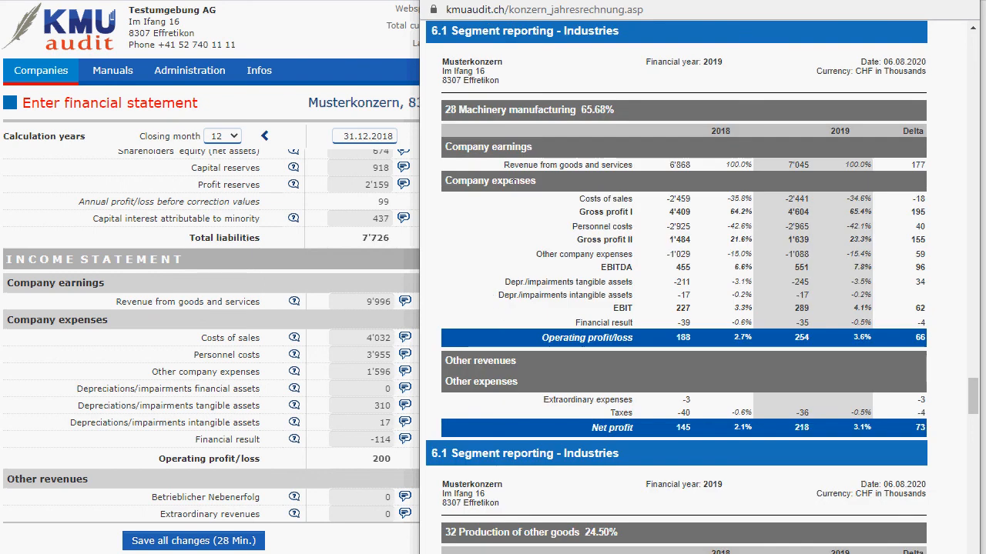
pyautogui.scroll(-5, 450, 147)
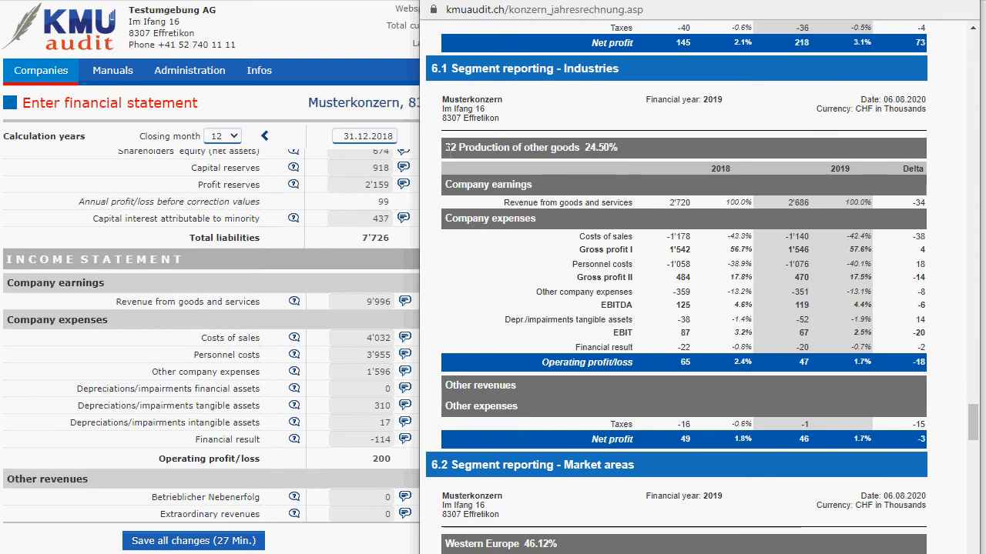
pyautogui.scroll(-5, 676, 308)
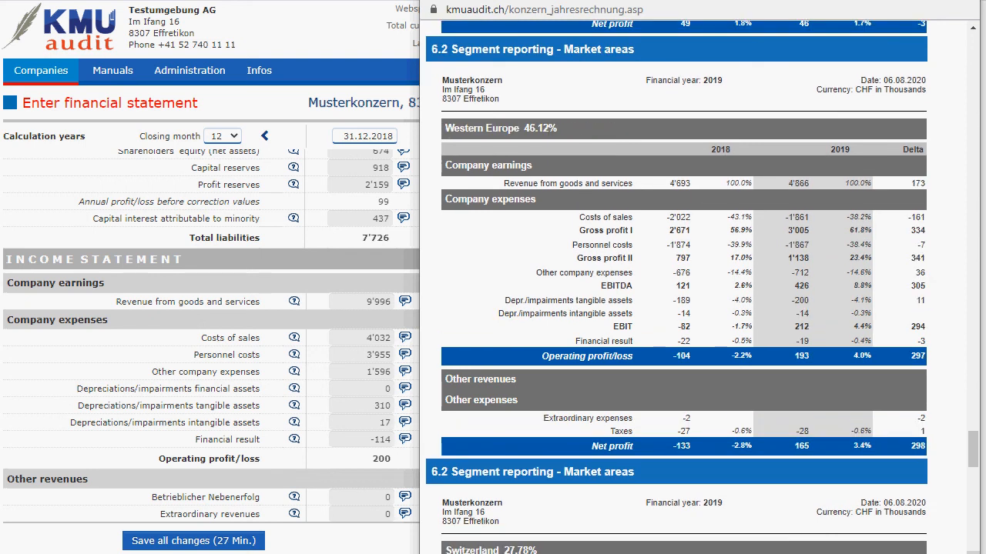
pyautogui.scroll(-5, 676, 308)
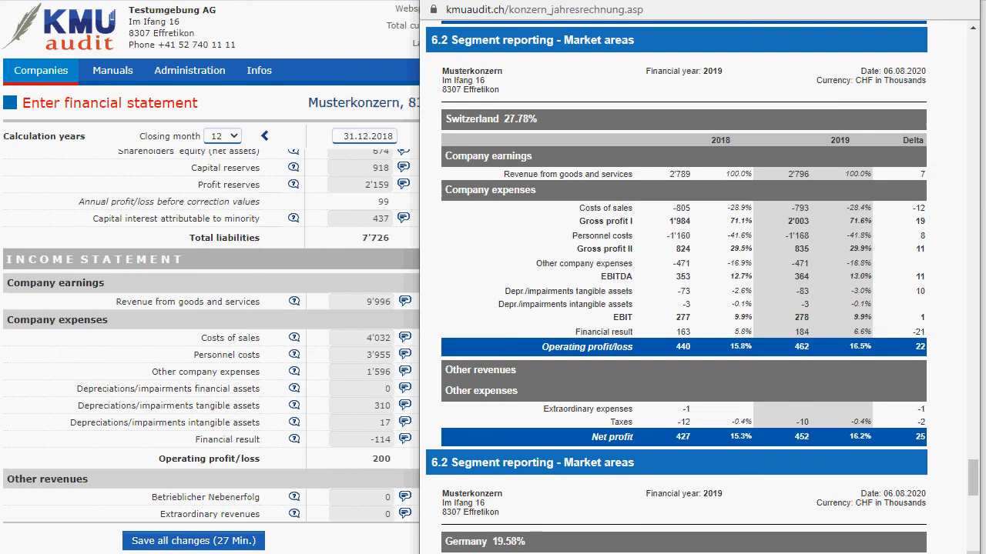
pyautogui.scroll(-5, 676, 308)
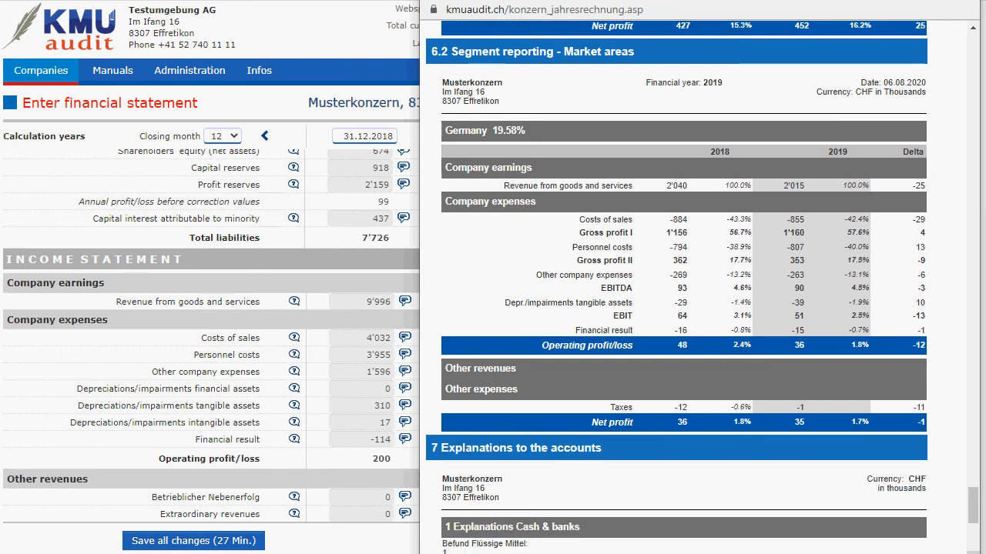
pyautogui.scroll(-5, 677, 308)
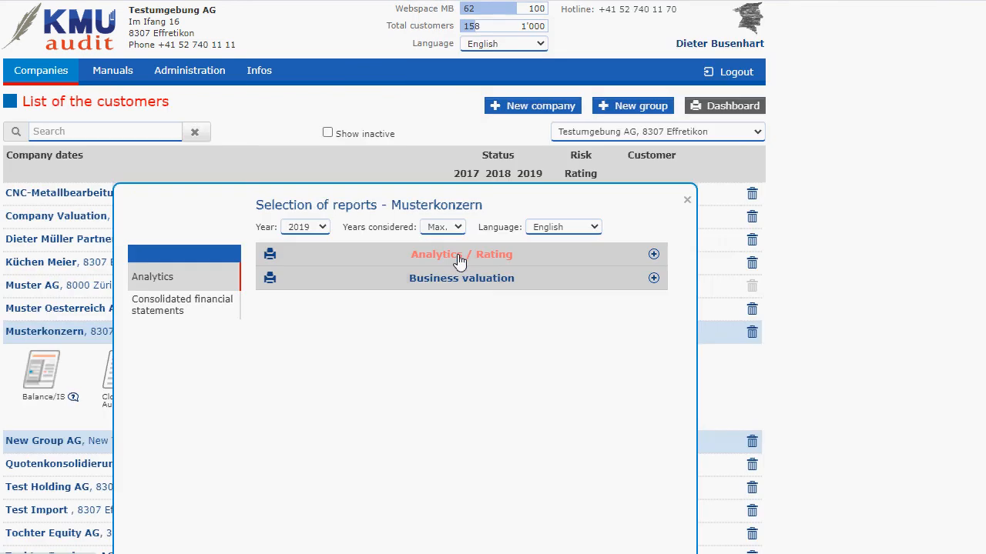
# Generate Musterkonzern's 2019 business valuation report with the DCF method, accepting the proposed data input.
pyautogui.click(459, 258)
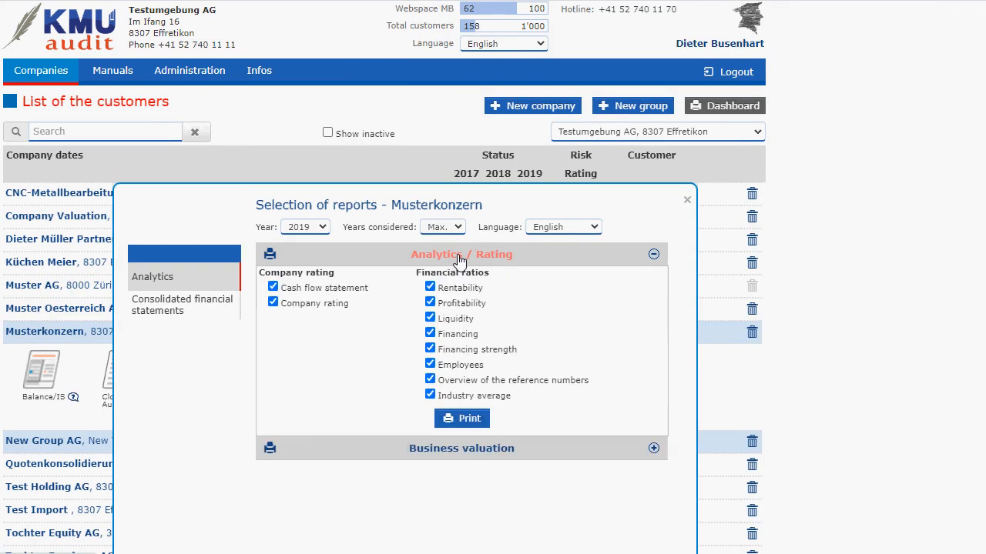
pyautogui.click(461, 279)
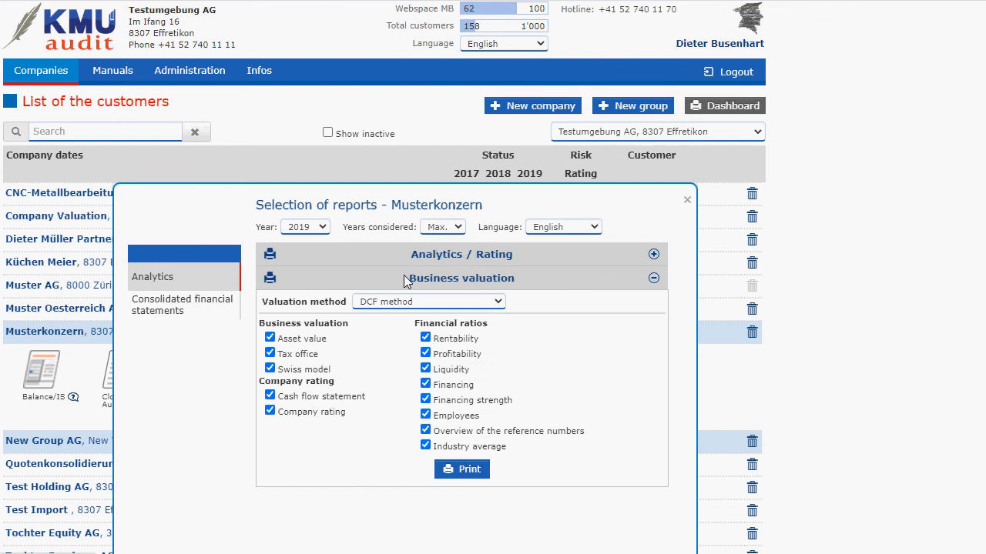
pyautogui.click(412, 302)
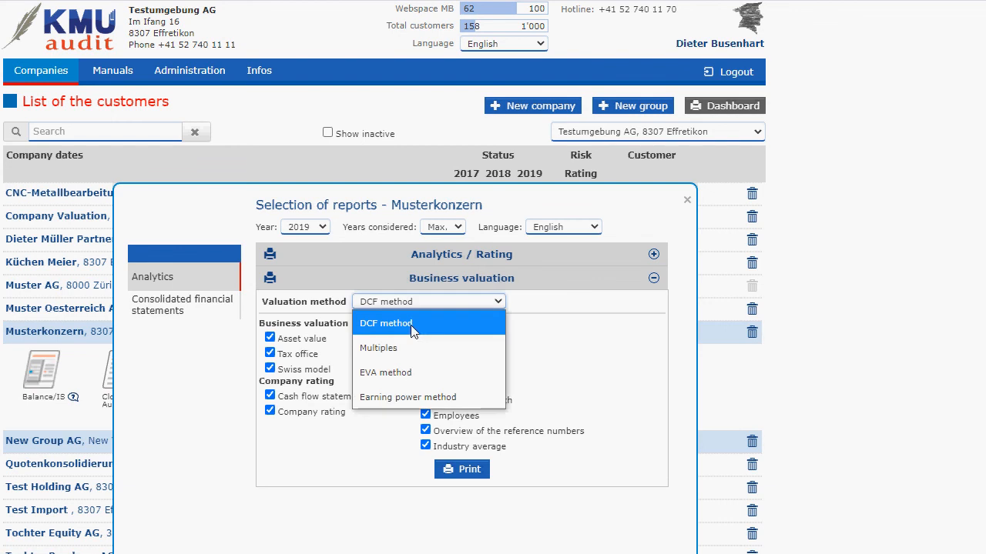
pyautogui.click(411, 350)
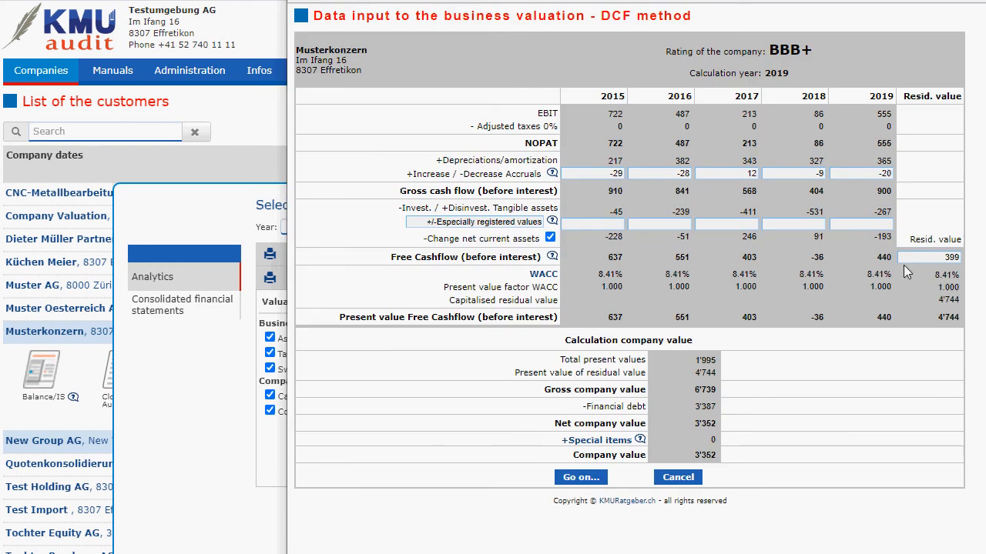
pyautogui.click(587, 476)
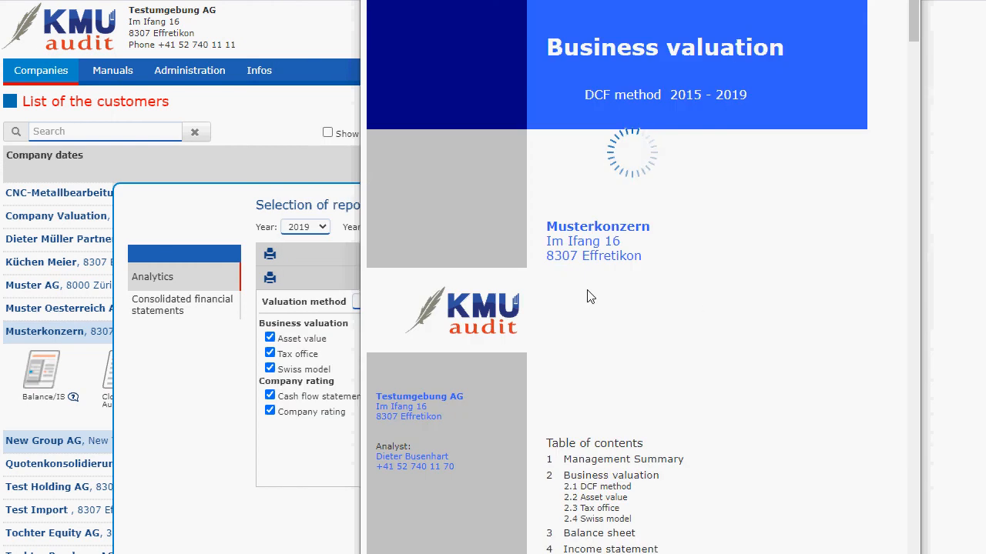
# Review the business valuation report's table of contents and management summary down to the Goodwill / Badwill comparison.
pyautogui.scroll(-3, 695, 306)
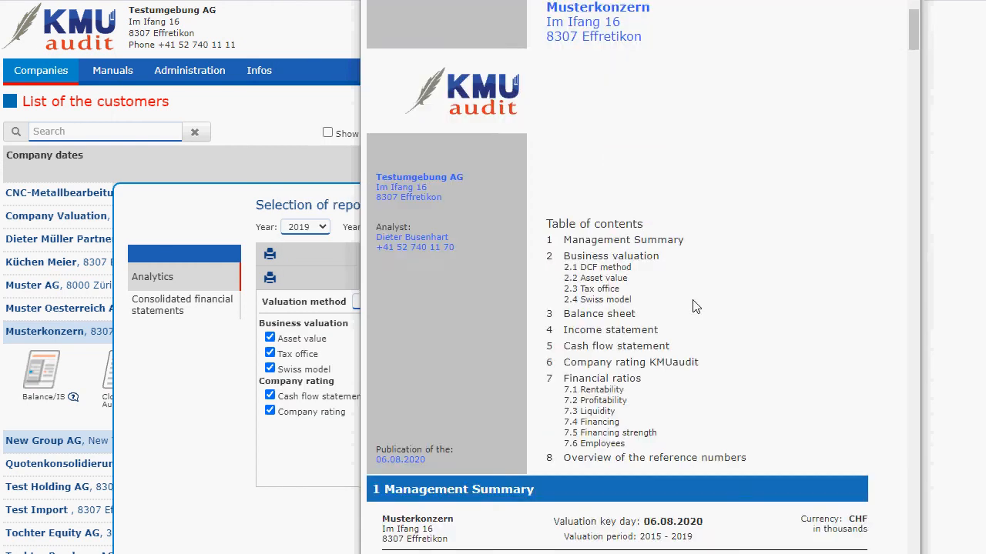
pyautogui.scroll(-6, 695, 307)
pyautogui.scroll(-3, 695, 307)
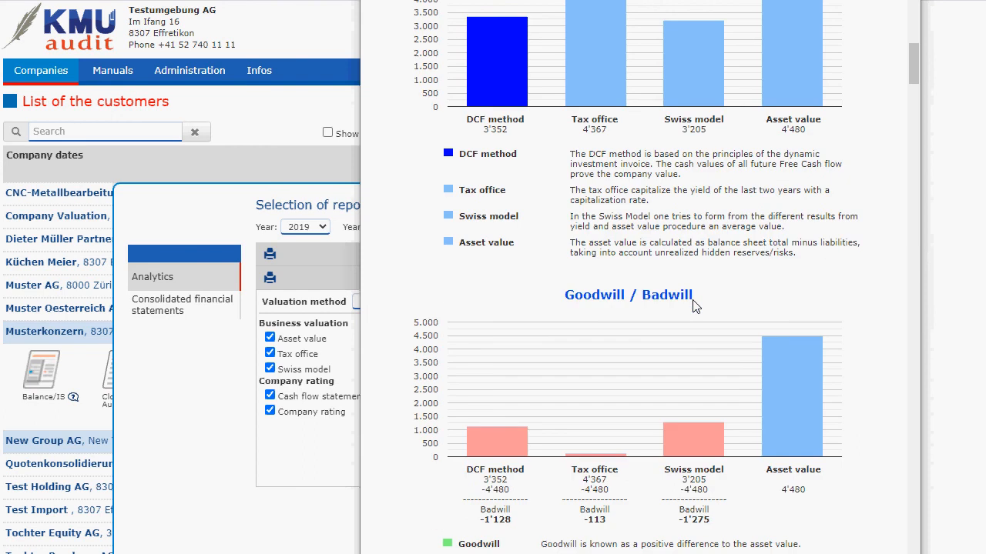
pyautogui.scroll(-3, 695, 307)
# Open the PDF manual on consolidated financial statements, consolidation of currencies and minorities, and close it after viewing.
pyautogui.click(114, 72)
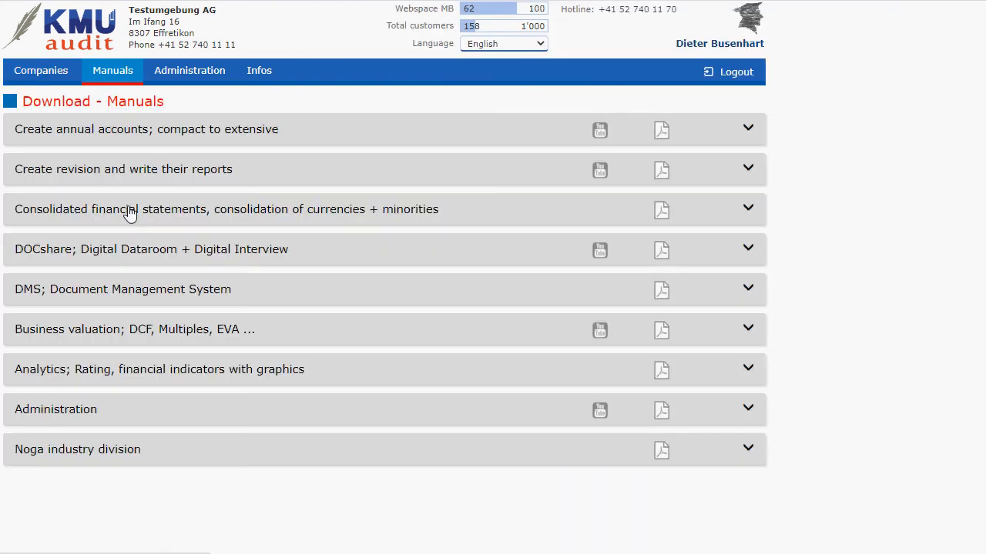
pyautogui.click(127, 212)
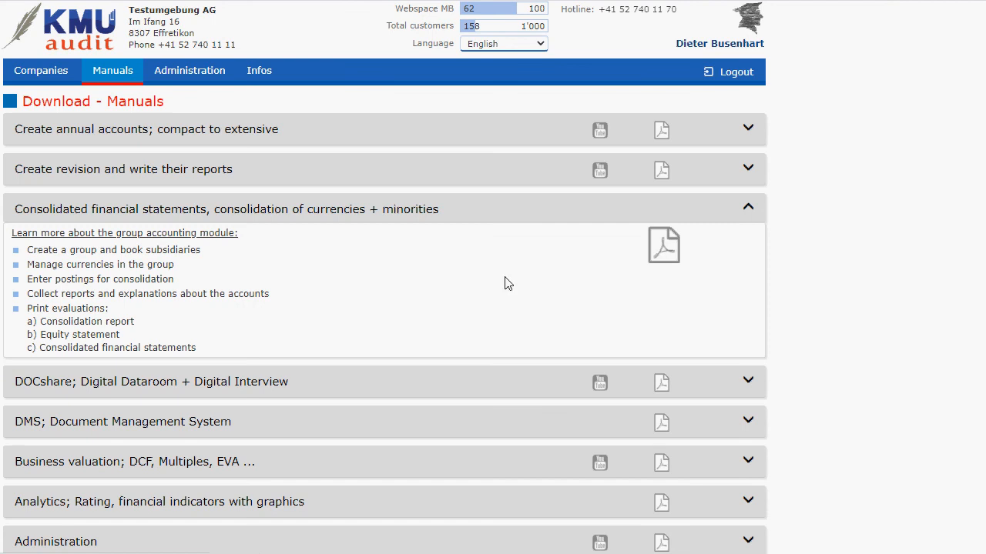
pyautogui.click(662, 260)
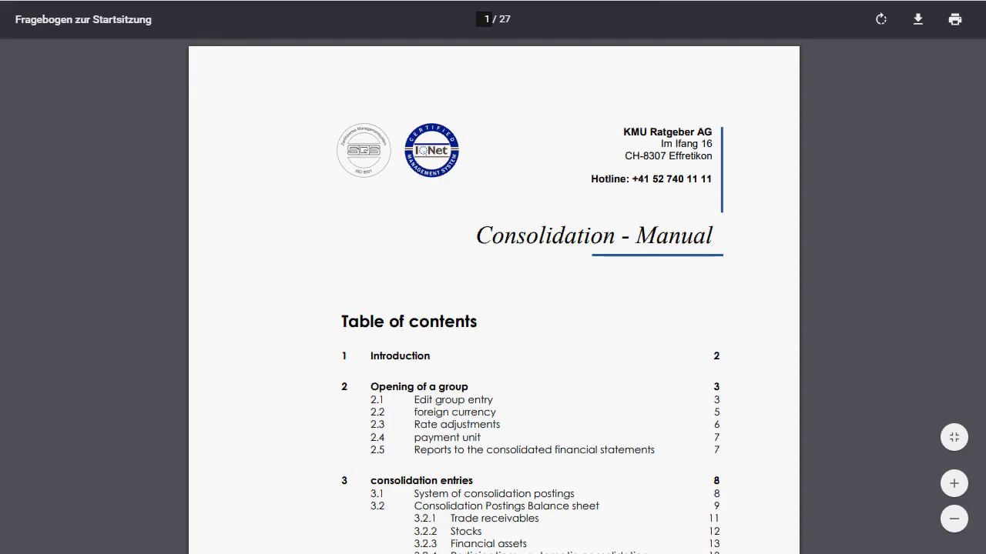
pyautogui.hotkey('ctrl', 'w')
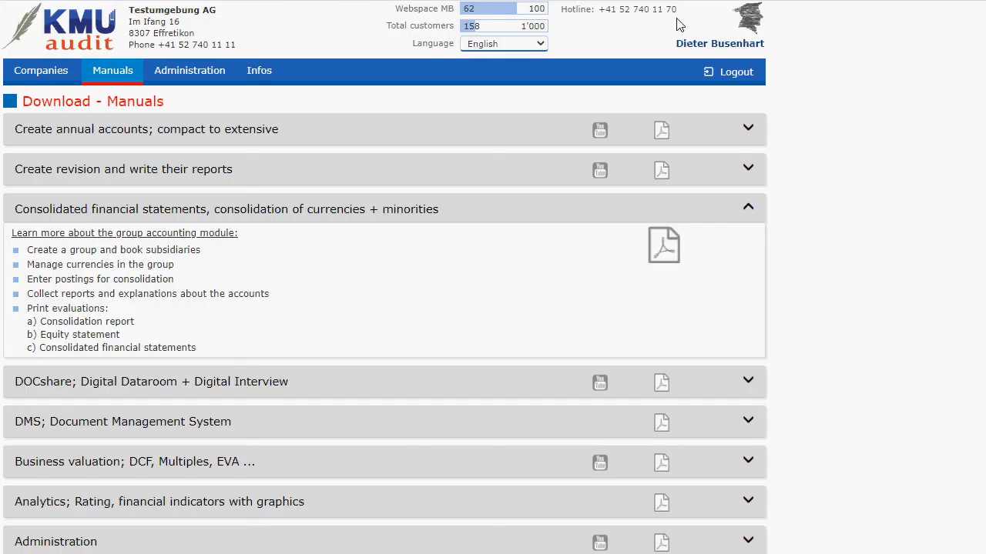